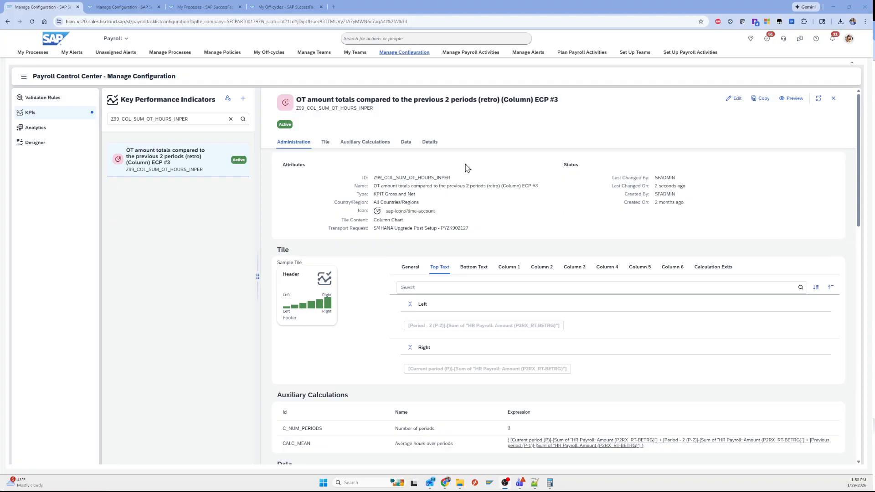
Step: Preview the overtime amount totals KPI, close the preview and create a copy of the KPI
{"action": "left_click", "coordinate": [792, 98]}
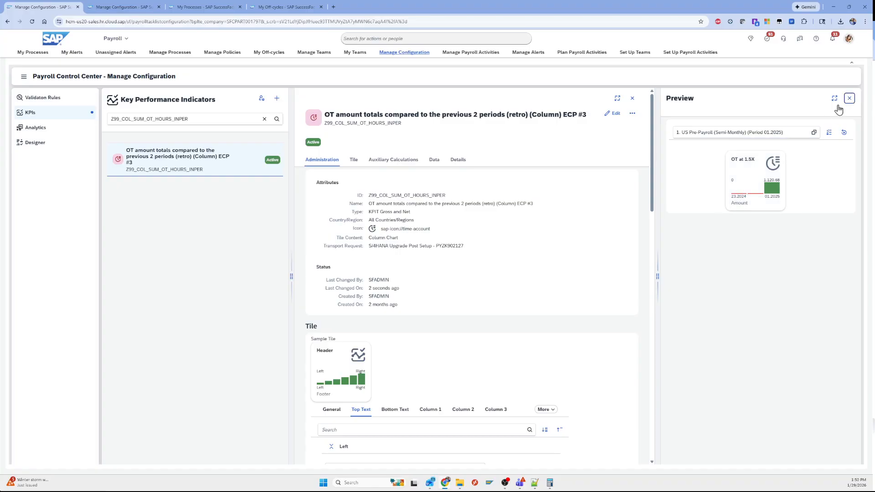
{"action": "left_click", "coordinate": [850, 99]}
{"action": "left_click", "coordinate": [762, 98]}
Step: Filter the KPI list by Z99_COL_SUM_OT_HOURS and open the copied KPI for editing
{"action": "left_click", "coordinate": [209, 119]}
{"action": "key", "text": "BackSpace"}
{"action": "key", "text": "BackSpace"}
{"action": "key", "text": "Return"}
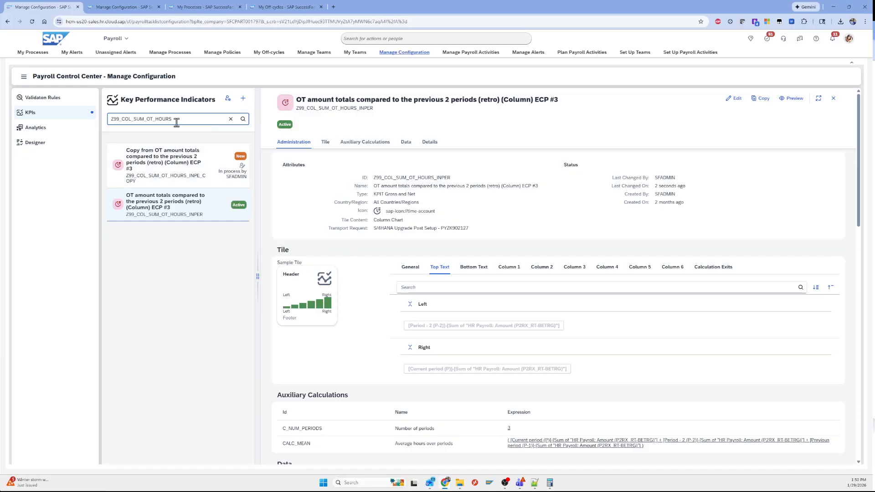
{"action": "left_click", "coordinate": [180, 166]}
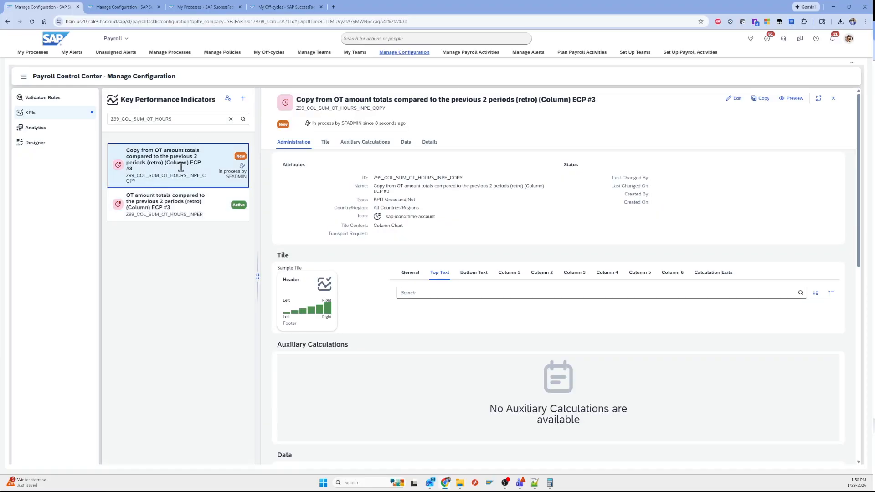
{"action": "left_click", "coordinate": [734, 99]}
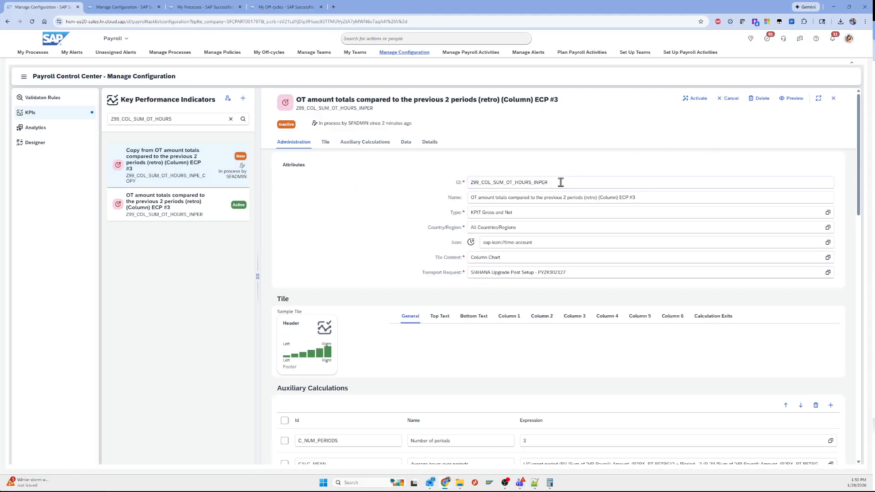
Step: Set the copy's ID to Z99_COL_SUM_DT_HOURS and its name to "DT amount totals compared to the previous 2 periods (retro) (Column) ECP #3"
{"action": "left_click_drag", "start_coordinate": [569, 182], "coordinate": [537, 182]}
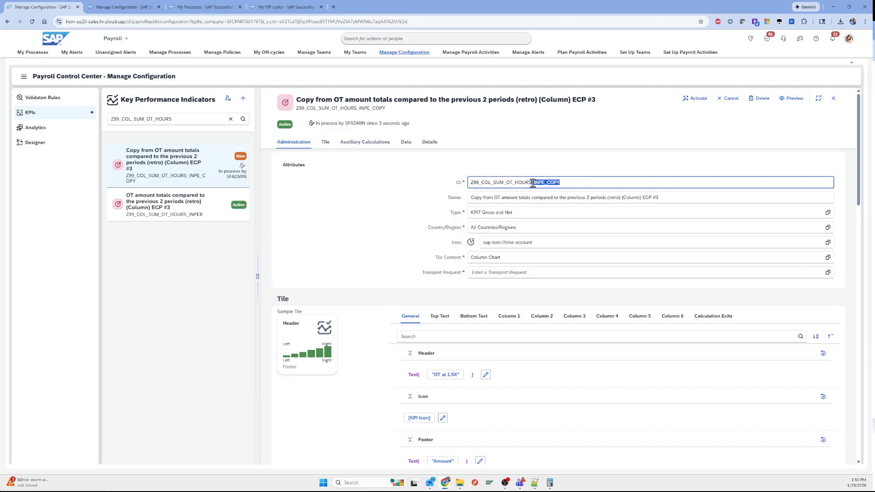
{"action": "key", "text": "BackSpace"}
{"action": "left_click_drag", "start_coordinate": [494, 199], "coordinate": [441, 198]}
{"action": "key", "text": "BackSpace"}
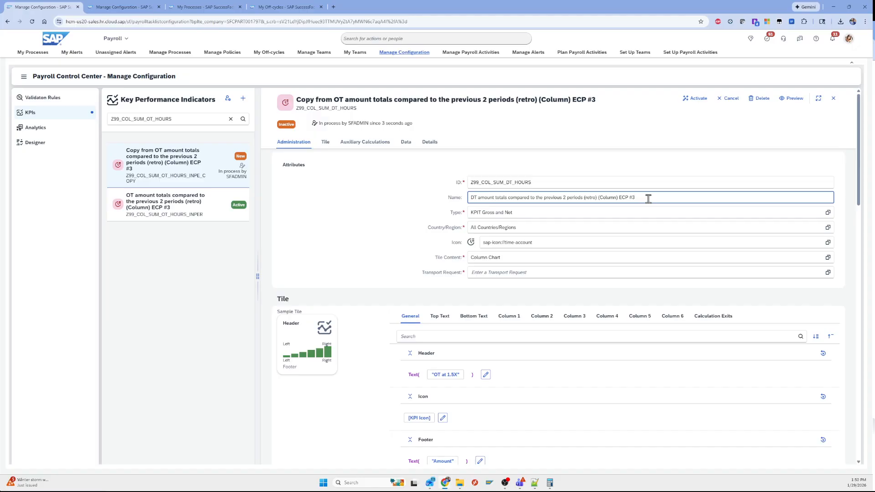
{"action": "left_click", "coordinate": [387, 227]}
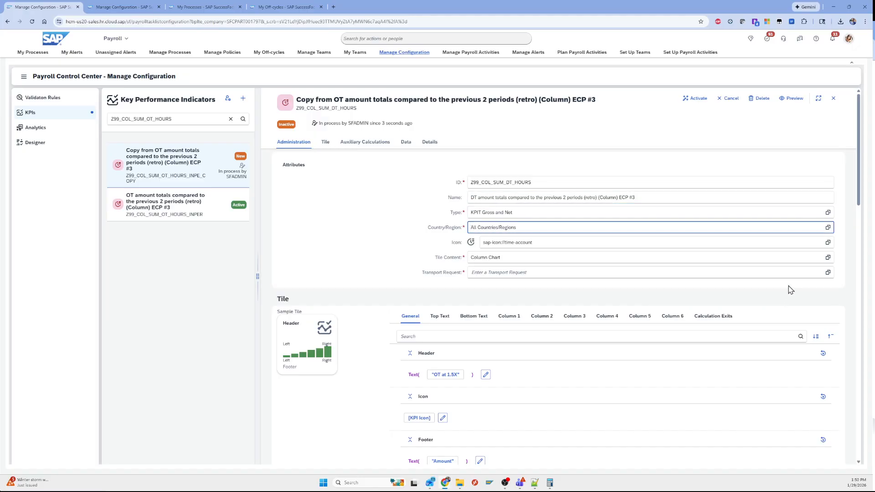
Step: Assign the transport request S/4HANA Upgrade Post Setup - PYZK902127 and set the KPI tile's header text to "OT at 2.0X"
{"action": "left_click", "coordinate": [829, 273]}
{"action": "left_click", "coordinate": [609, 112]}
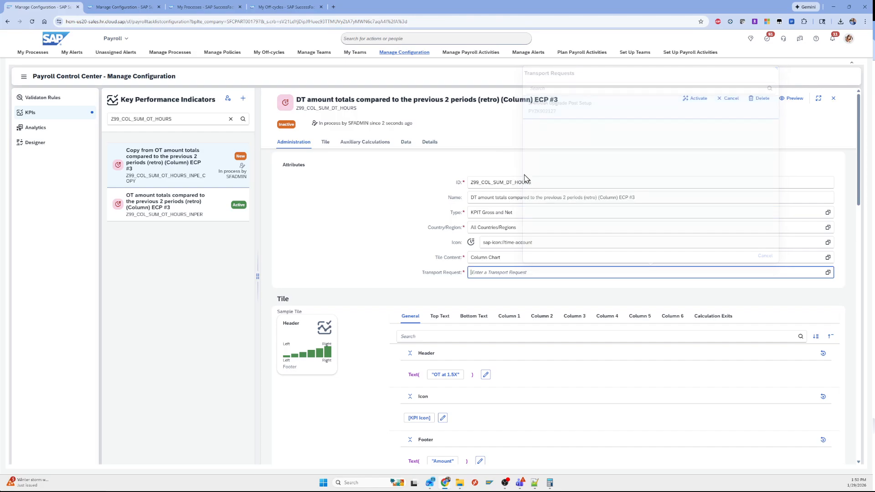
{"action": "scroll", "coordinate": [408, 243], "scroll_direction": "down", "scroll_amount": 1}
{"action": "left_click", "coordinate": [448, 310]}
{"action": "left_click", "coordinate": [407, 217]}
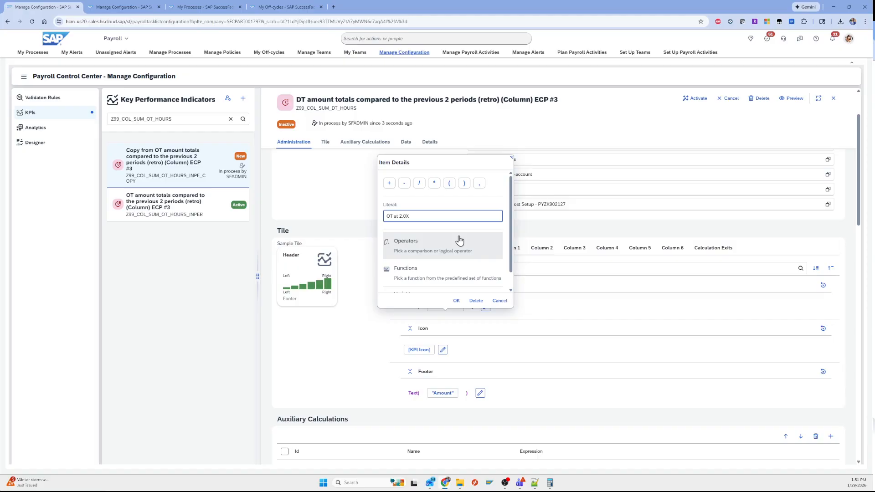
{"action": "left_click", "coordinate": [457, 300]}
Step: Set the wage type condition of the Current period (P) data to the USA value Overtime @ 2.0 (2003)
{"action": "scroll", "coordinate": [486, 297], "scroll_direction": "down", "scroll_amount": 1}
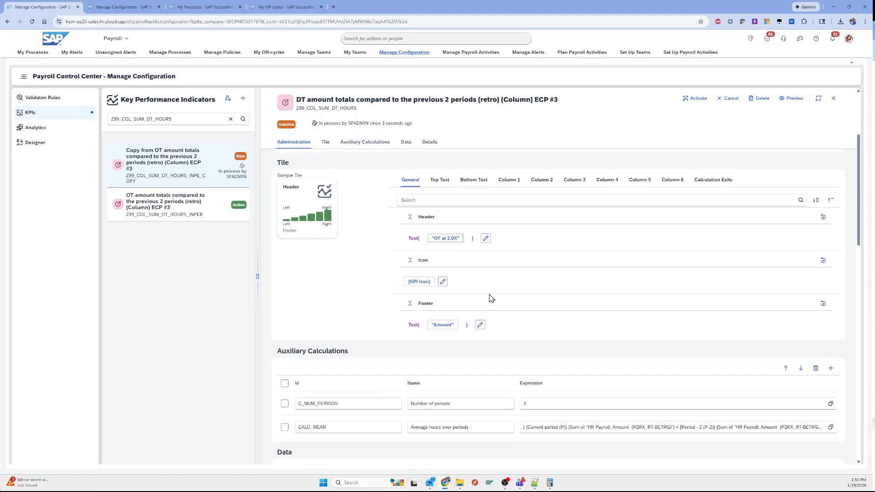
{"action": "scroll", "coordinate": [442, 295], "scroll_direction": "down", "scroll_amount": 1}
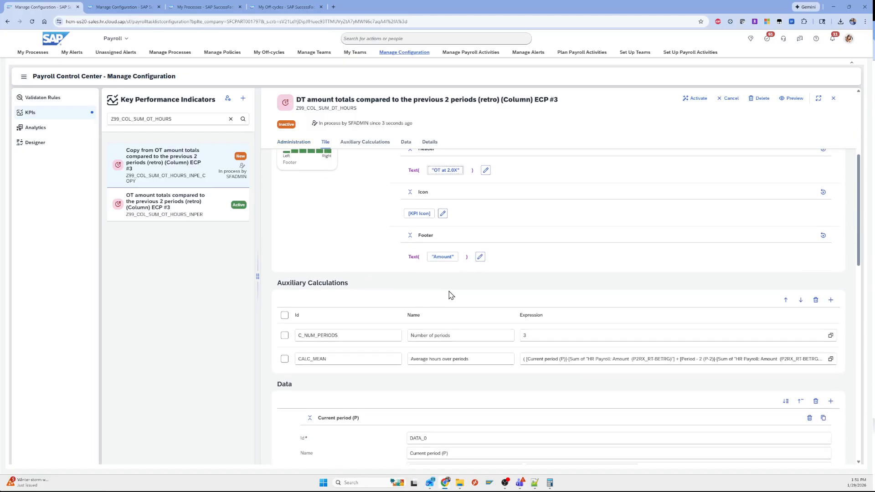
{"action": "scroll", "coordinate": [501, 310], "scroll_direction": "down", "scroll_amount": 1}
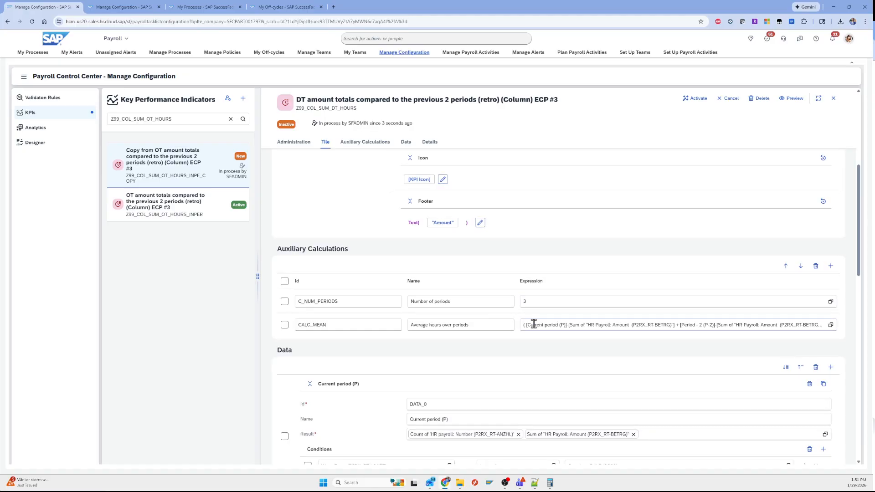
{"action": "scroll", "coordinate": [536, 324], "scroll_direction": "down", "scroll_amount": 2}
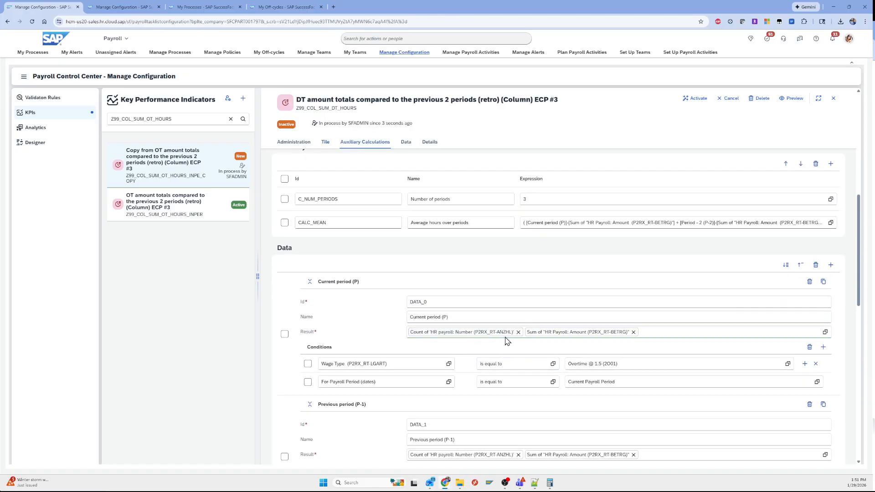
{"action": "scroll", "coordinate": [502, 337], "scroll_direction": "down", "scroll_amount": 1}
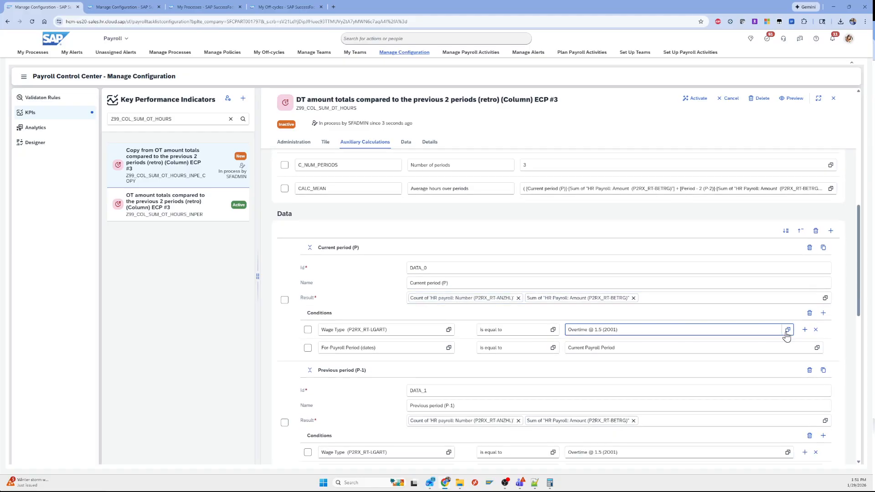
{"action": "left_click", "coordinate": [788, 331]}
{"action": "type", "text": "200"}
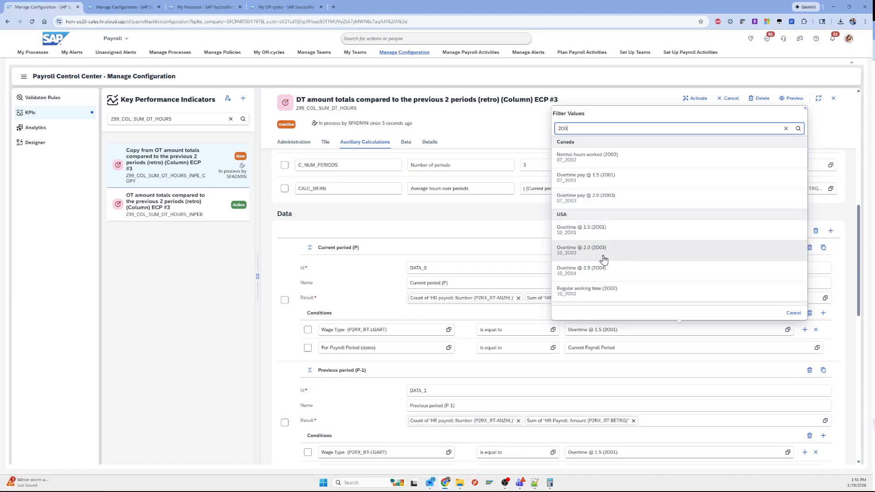
{"action": "left_click", "coordinate": [604, 259]}
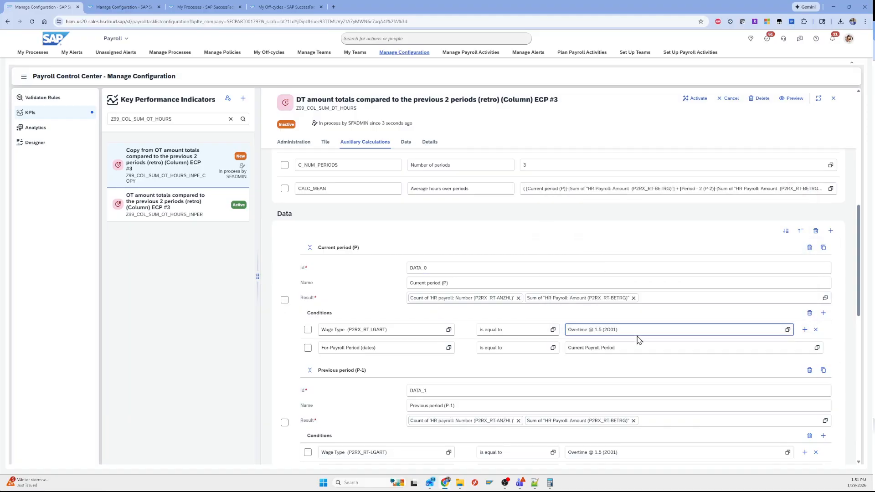
Step: Set the wage type condition of the Previous period (P-1) data to the USA value Overtime @ 2.0 (2003)
{"action": "scroll", "coordinate": [637, 338], "scroll_direction": "down", "scroll_amount": 4}
{"action": "scroll", "coordinate": [454, 219], "scroll_direction": "up", "scroll_amount": 2}
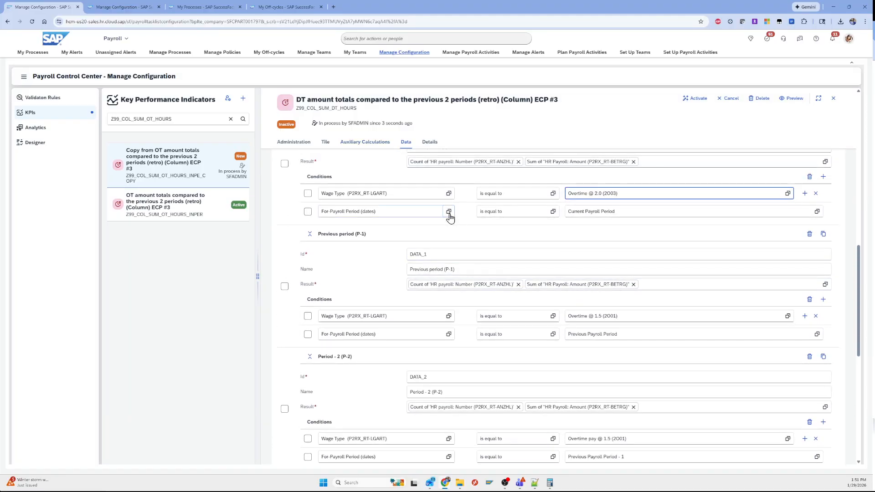
{"action": "scroll", "coordinate": [771, 384], "scroll_direction": "down", "scroll_amount": 1}
{"action": "left_click", "coordinate": [788, 316]}
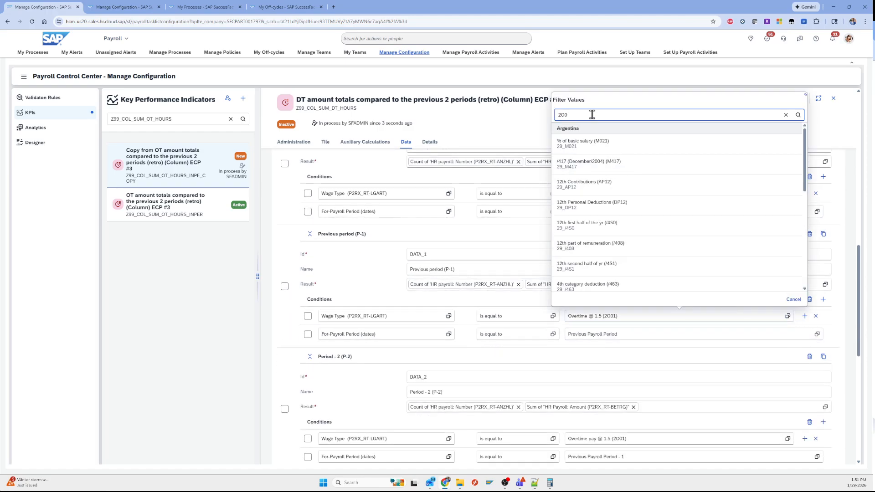
{"action": "type", "text": "3"}
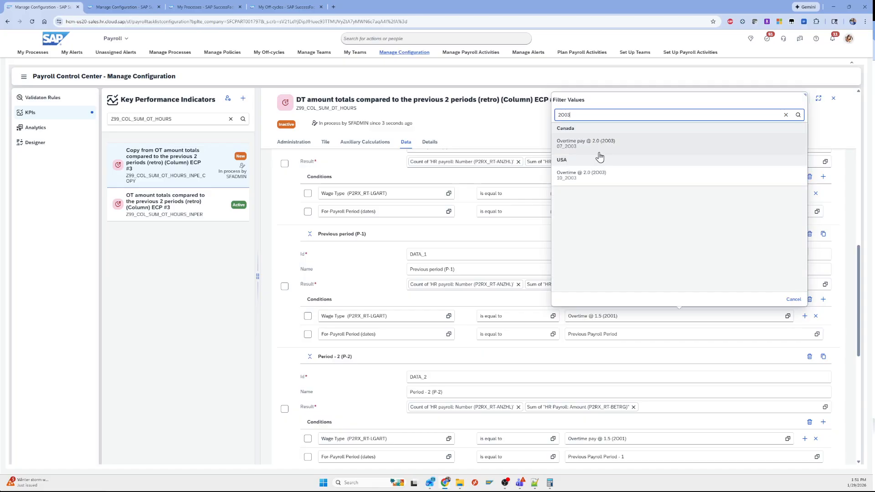
{"action": "left_click", "coordinate": [596, 184]}
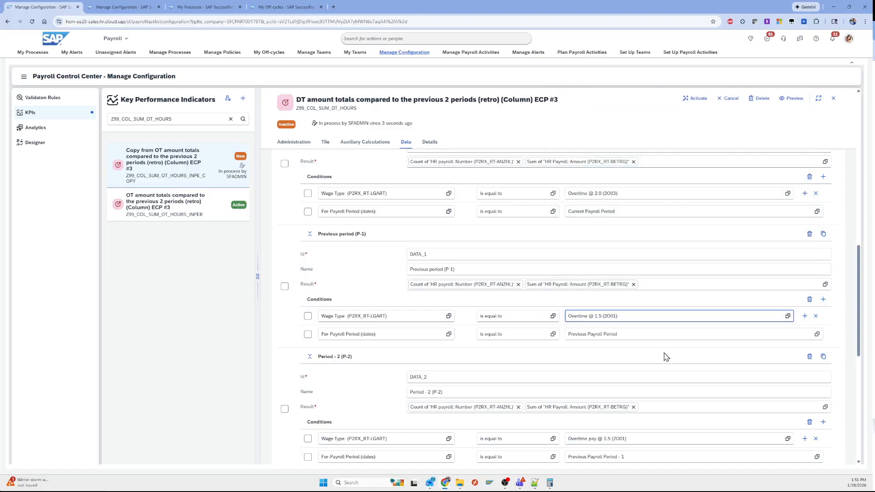
Step: Set the wage type condition of the Period - 2 (P-2) data to the USA value Overtime @ 2.0 (2003)
{"action": "scroll", "coordinate": [674, 354], "scroll_direction": "down", "scroll_amount": 1}
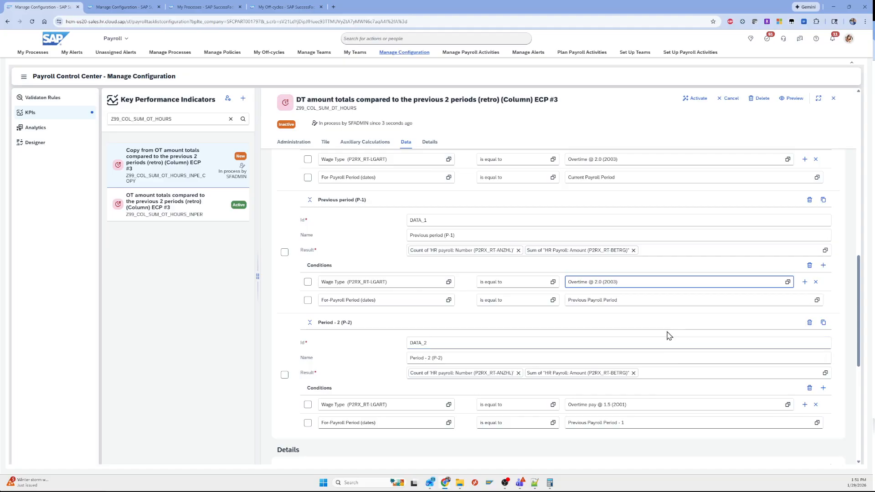
{"action": "scroll", "coordinate": [668, 335], "scroll_direction": "down", "scroll_amount": 2}
{"action": "left_click", "coordinate": [788, 336]}
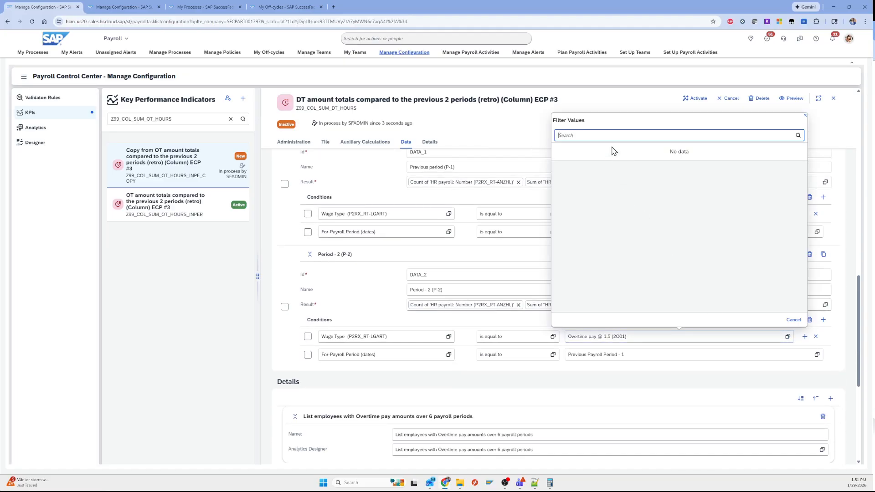
{"action": "type", "text": "20"}
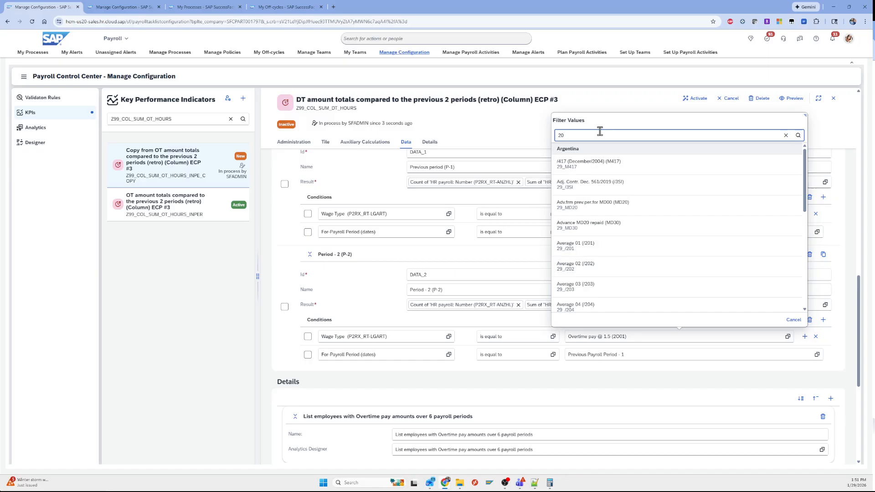
{"action": "type", "text": "03"}
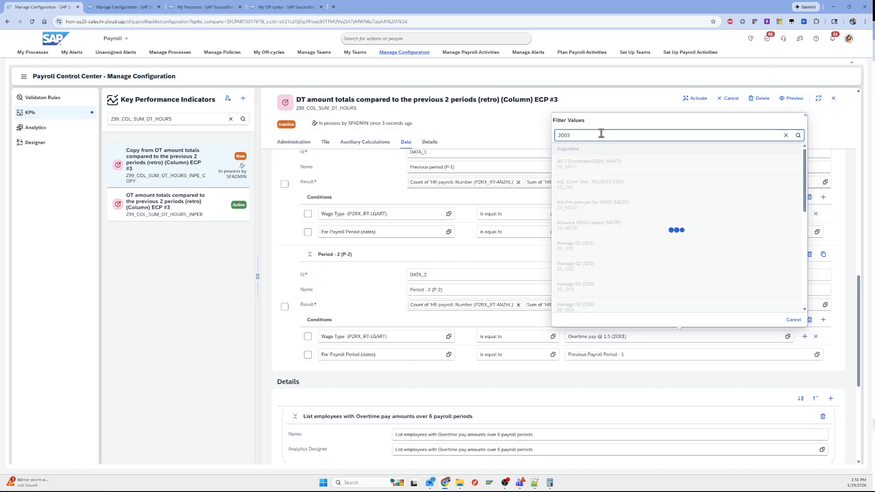
{"action": "left_click", "coordinate": [604, 197]}
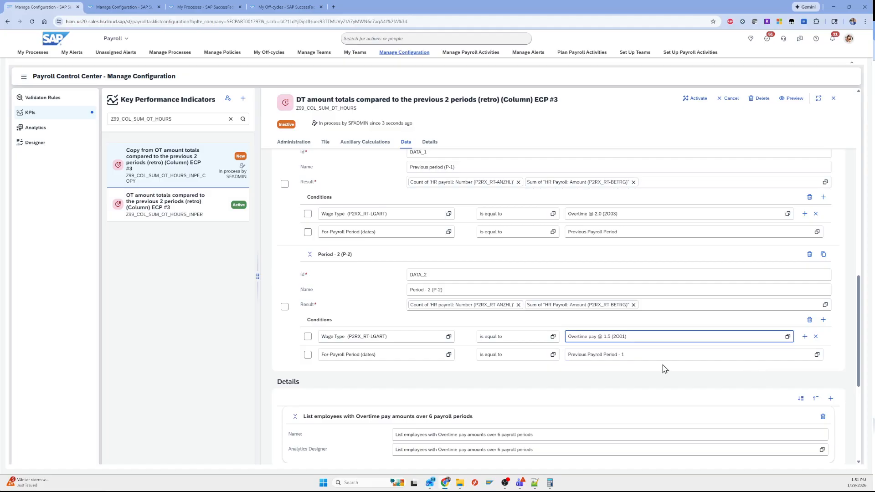
Step: Review the data conditions and the tile's top text, bottom text and Column 1 to Column 6 value and color definitions
{"action": "scroll", "coordinate": [611, 368], "scroll_direction": "down", "scroll_amount": 1}
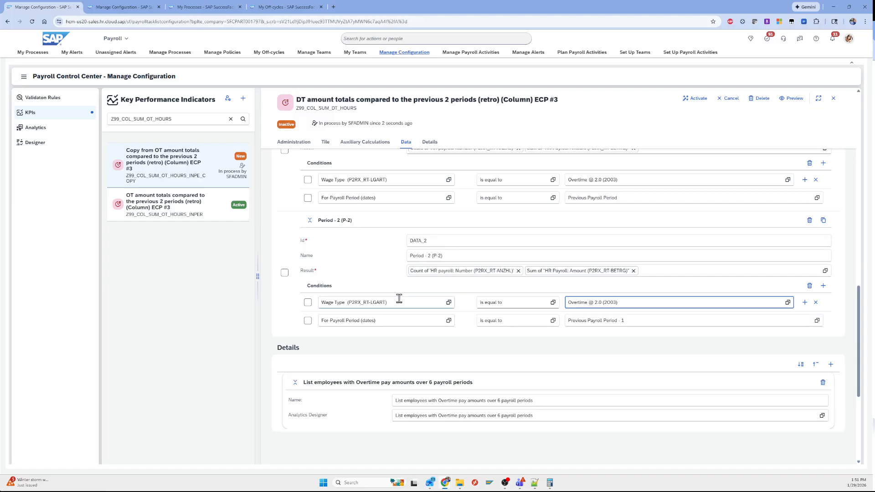
{"action": "scroll", "coordinate": [494, 358], "scroll_direction": "up", "scroll_amount": 1}
{"action": "scroll", "coordinate": [525, 399], "scroll_direction": "up", "scroll_amount": 15}
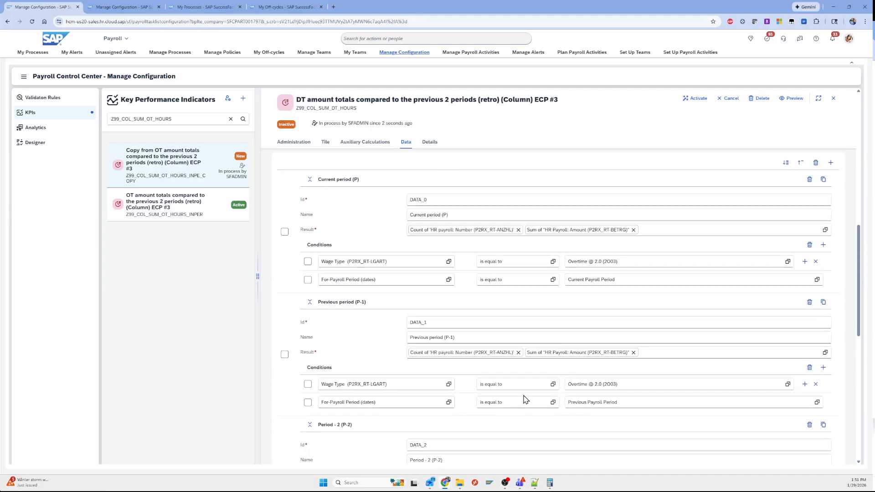
{"action": "scroll", "coordinate": [497, 353], "scroll_direction": "up", "scroll_amount": 2}
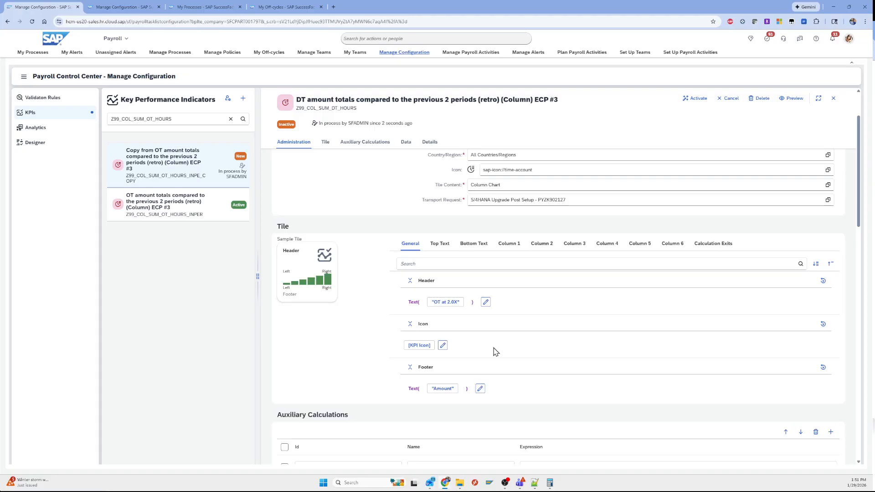
{"action": "left_click", "coordinate": [451, 251]}
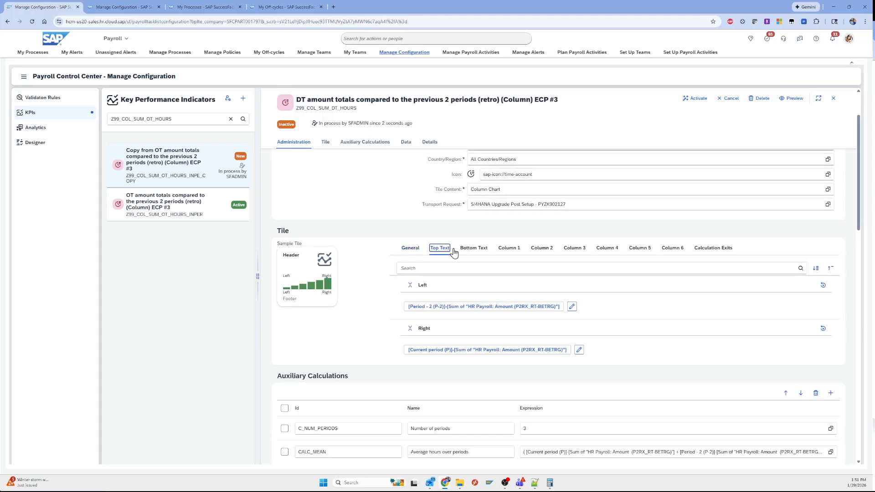
{"action": "left_click", "coordinate": [474, 249]}
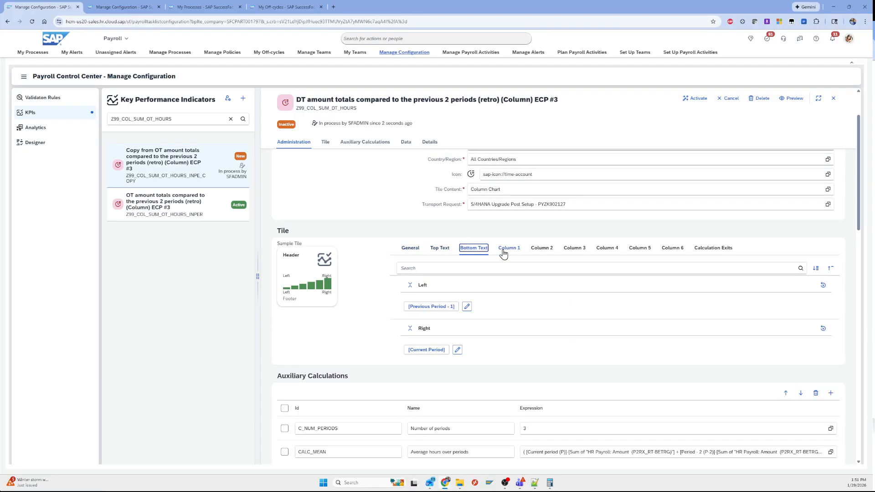
{"action": "left_click", "coordinate": [504, 254]}
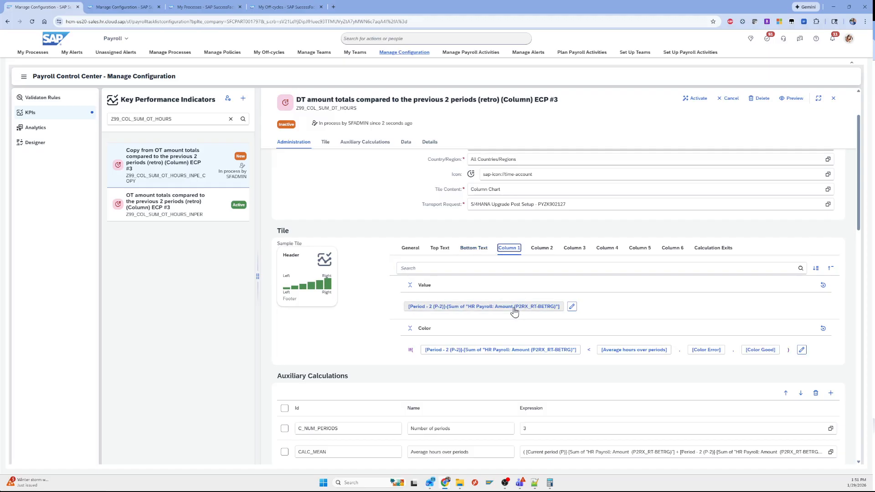
{"action": "left_click", "coordinate": [541, 250]}
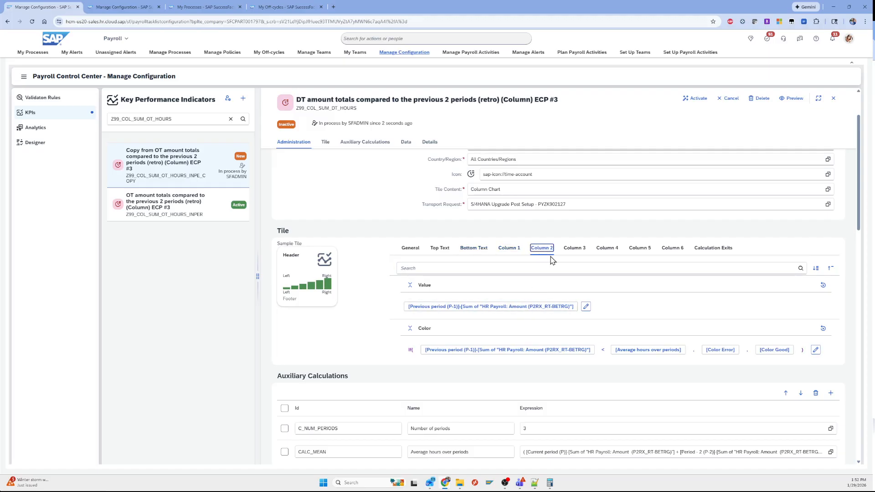
{"action": "left_click", "coordinate": [585, 255]}
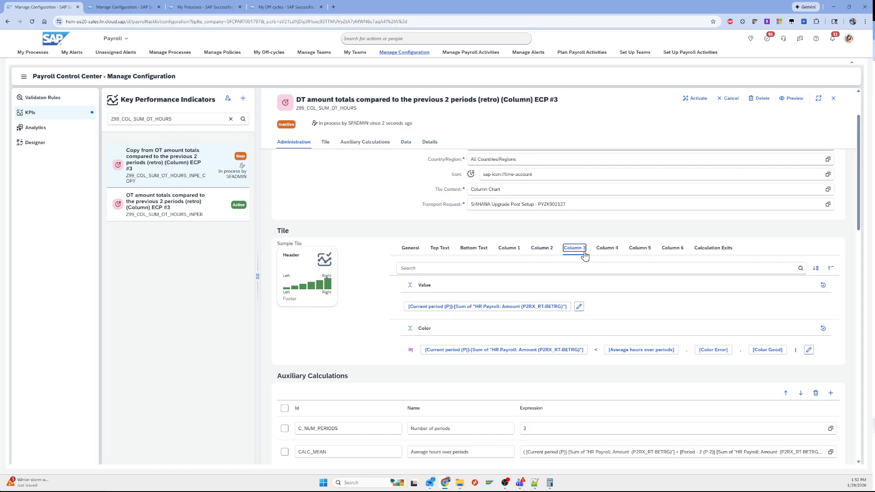
{"action": "left_click", "coordinate": [607, 251]}
{"action": "left_click", "coordinate": [642, 251]}
{"action": "left_click", "coordinate": [675, 250]}
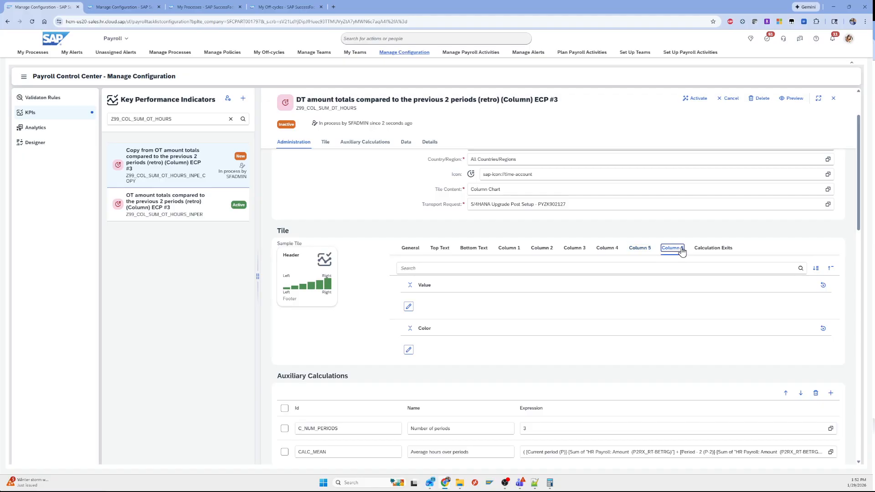
Step: Preview the tile of the edited double-time KPI
{"action": "left_click", "coordinate": [792, 97]}
{"action": "left_click", "coordinate": [762, 213]}
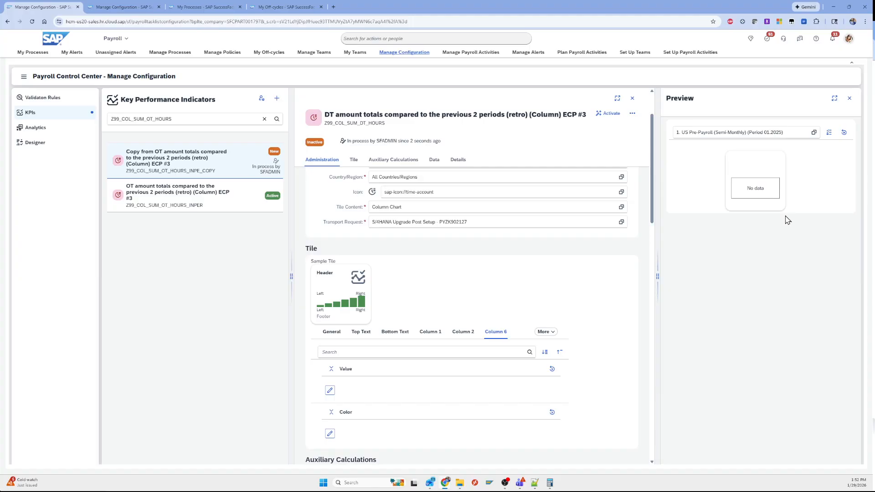
Step: Activate the double-time KPI and display its preview result for the US Pre-Payroll (Semi-Monthly) period 01.2025
{"action": "left_click", "coordinate": [608, 113]}
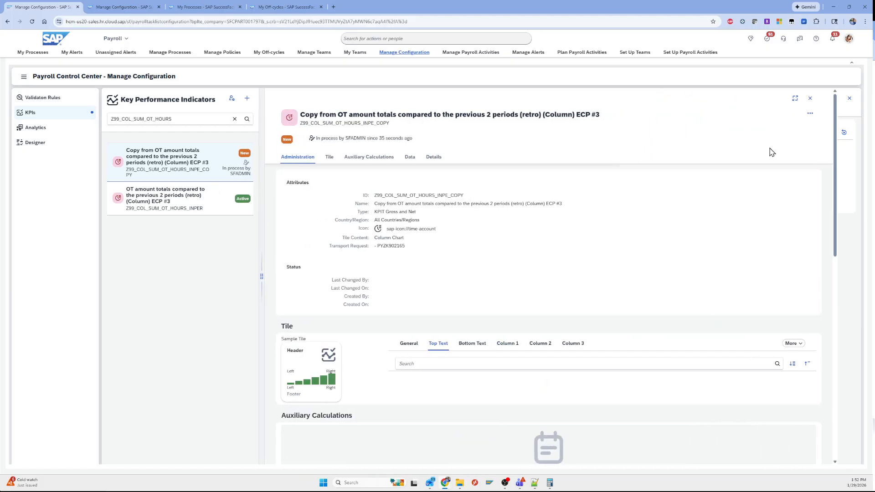
{"action": "left_click", "coordinate": [795, 100]}
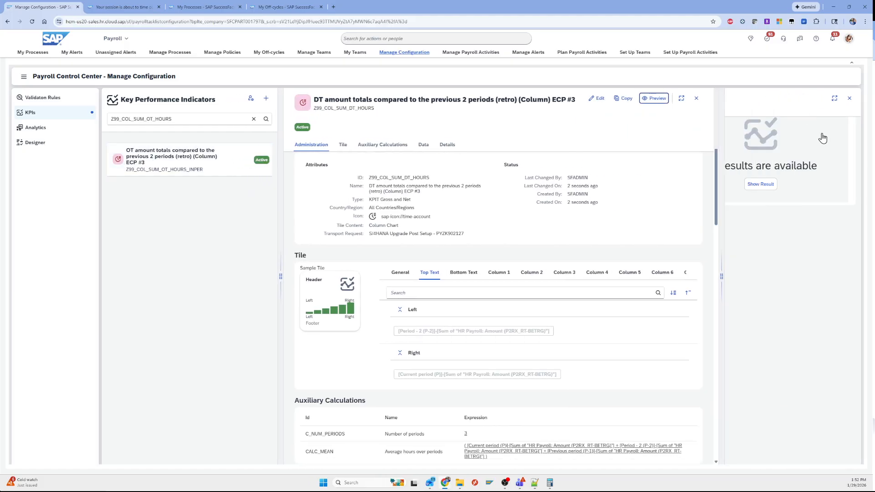
{"action": "left_click", "coordinate": [762, 212]}
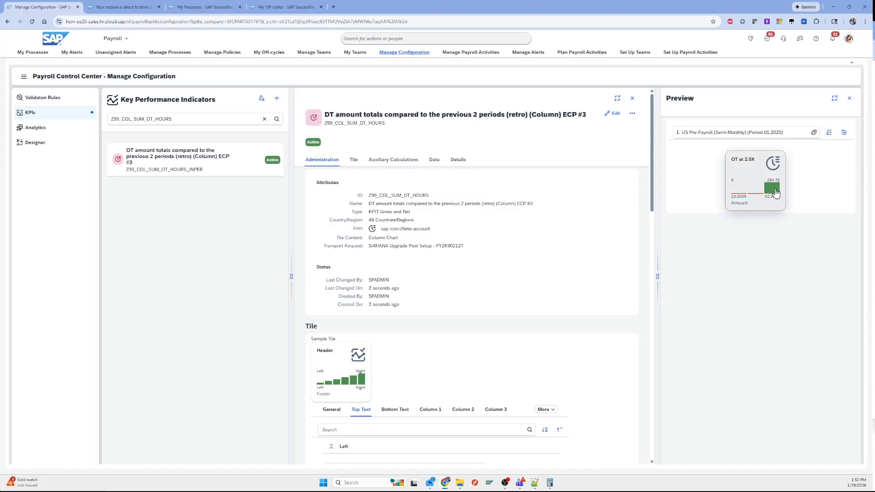
{"action": "mouse_move", "coordinate": [775, 187]}
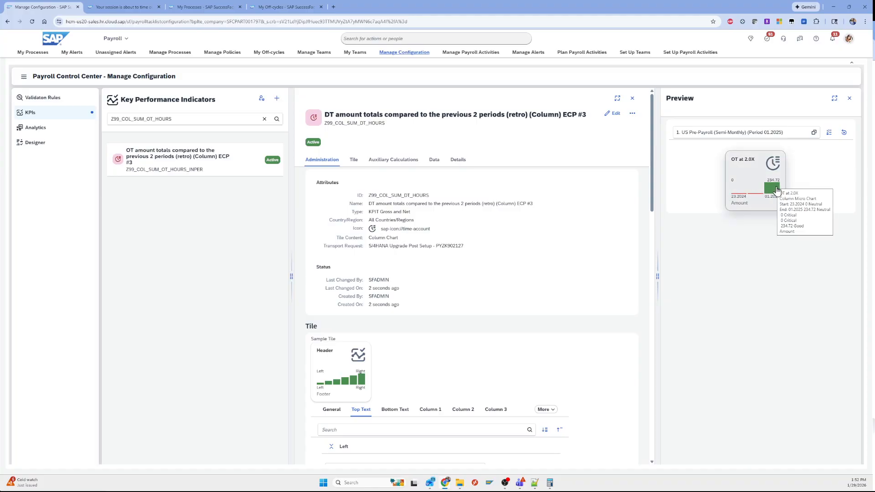
{"action": "left_click", "coordinate": [766, 190]}
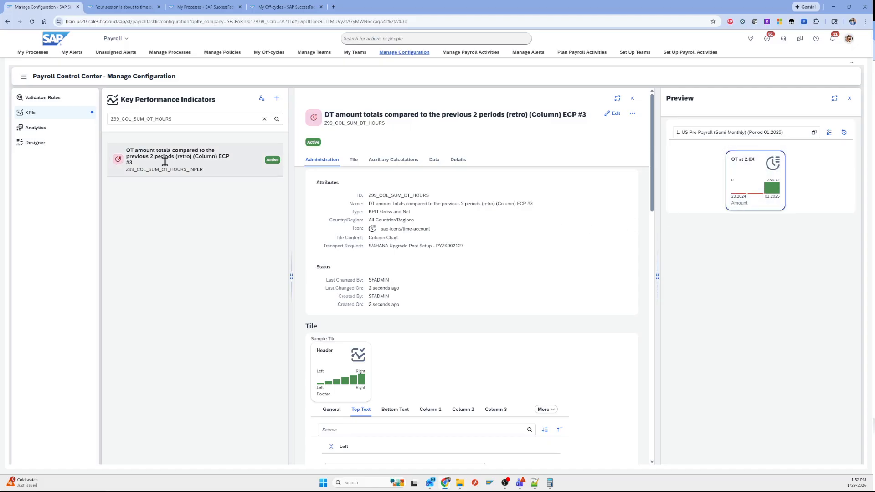
Step: In the other Manage Configuration session, keep working and copy the analytic "List employees with Overtime pay amounts over 6 payroll periods"
{"action": "left_click", "coordinate": [123, 9]}
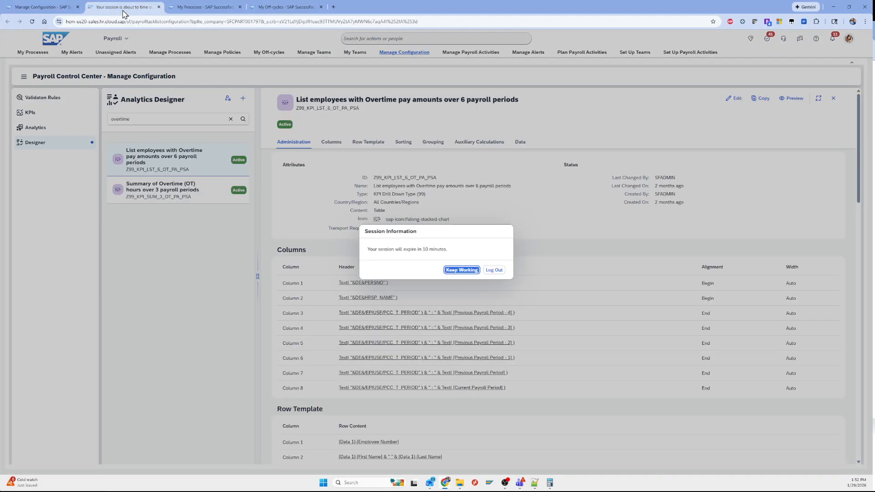
{"action": "left_click", "coordinate": [474, 271]}
{"action": "left_click", "coordinate": [134, 161]}
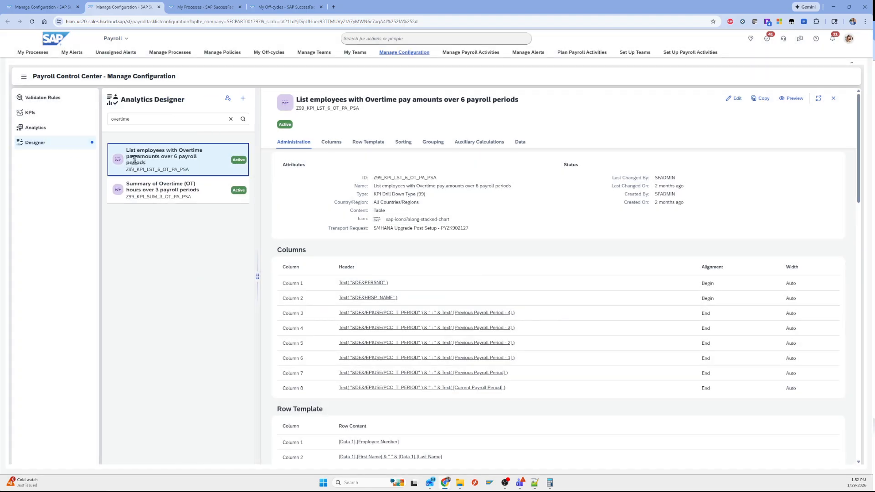
{"action": "left_click", "coordinate": [755, 101]}
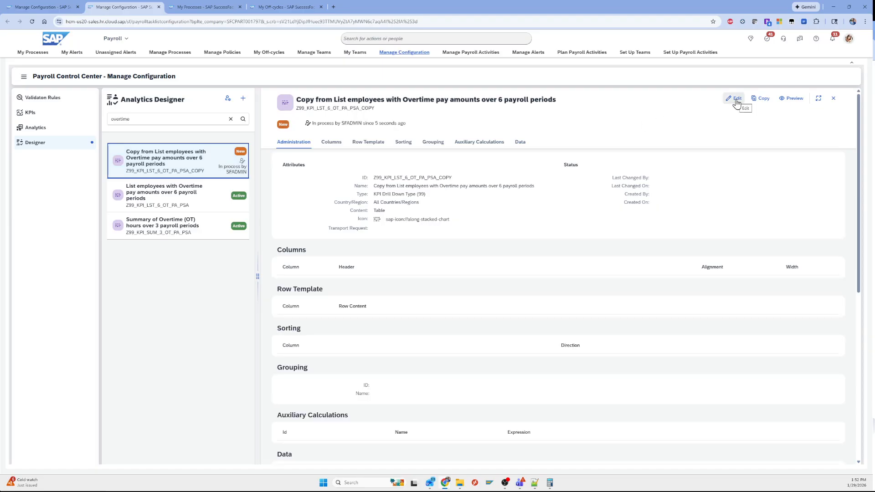
Step: Open the copied employee list for editing and set its ID to Z99_KPI_LST_6_DT_PA_PSA
{"action": "left_click", "coordinate": [736, 100]}
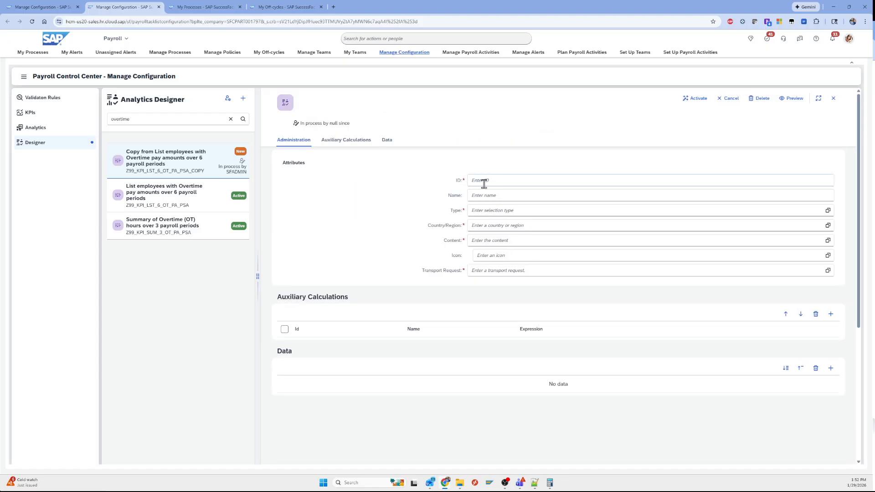
{"action": "left_click", "coordinate": [554, 183]}
{"action": "left_click_drag", "start_coordinate": [553, 182], "coordinate": [536, 183]}
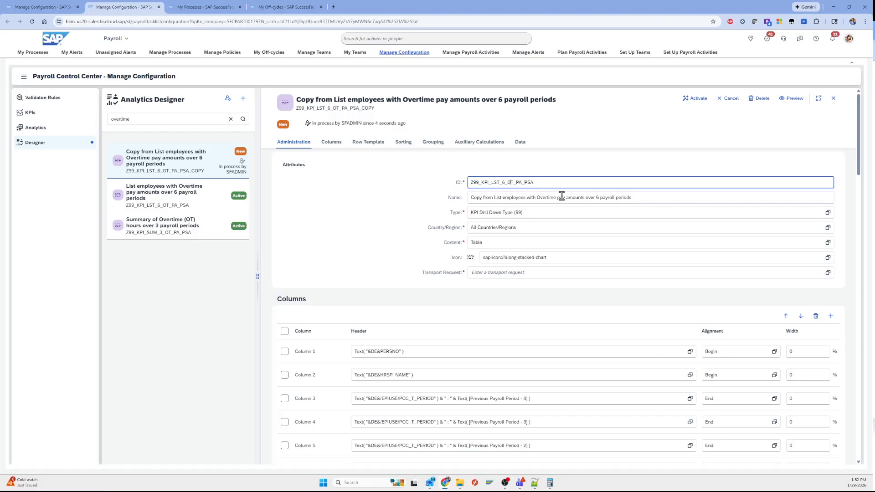
Step: Remove "Copy from" from the copied list's name and assign the transport request S/4HANA Upgrade Post Setup - PYZK902127
{"action": "left_click_drag", "start_coordinate": [495, 200], "coordinate": [404, 199]}
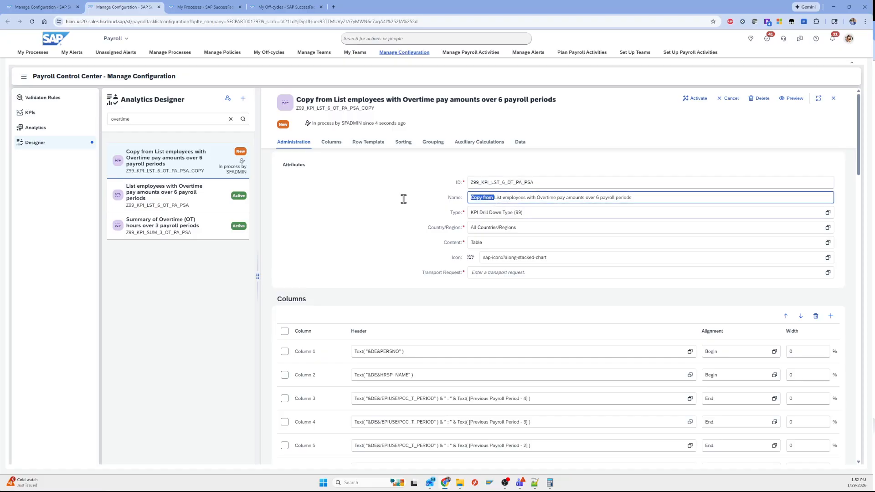
{"action": "key", "text": "BackSpace"}
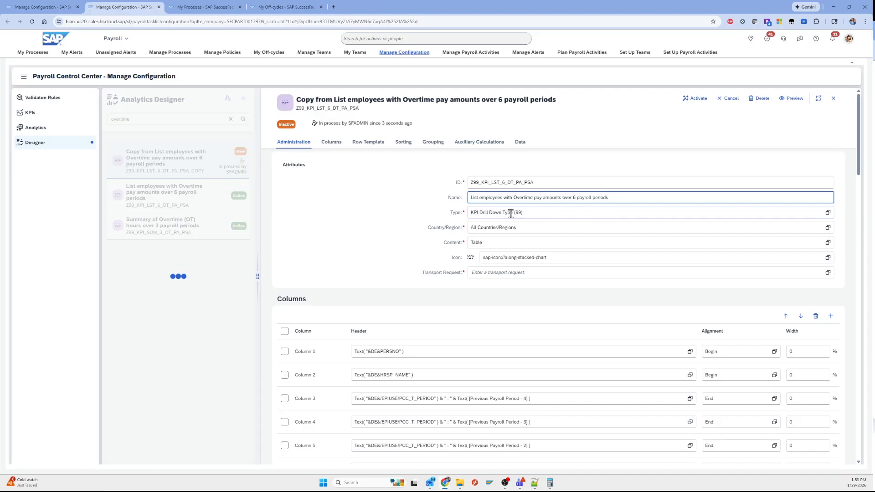
{"action": "left_click", "coordinate": [828, 273]}
{"action": "left_click", "coordinate": [577, 118]}
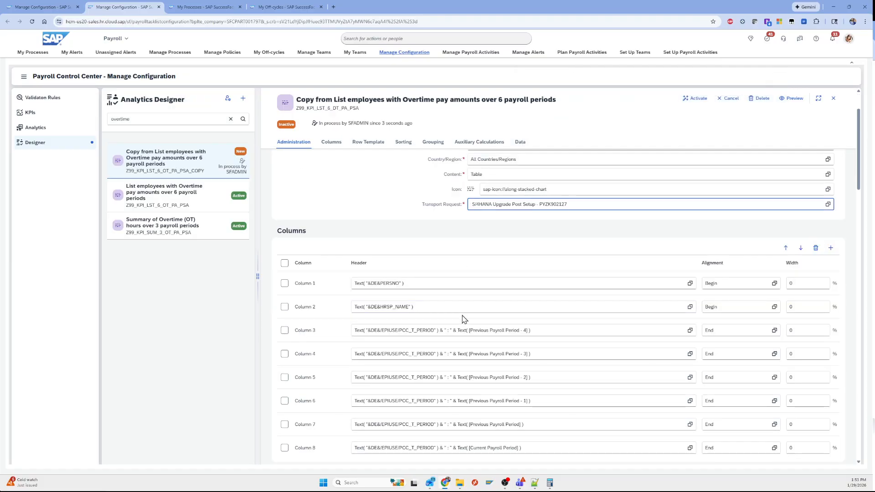
Step: Set the wage type condition of Data 1 to the USA value Overtime @ 2.0 (2003)
{"action": "scroll", "coordinate": [458, 317], "scroll_direction": "down", "scroll_amount": 1}
{"action": "scroll", "coordinate": [389, 292], "scroll_direction": "down", "scroll_amount": 12}
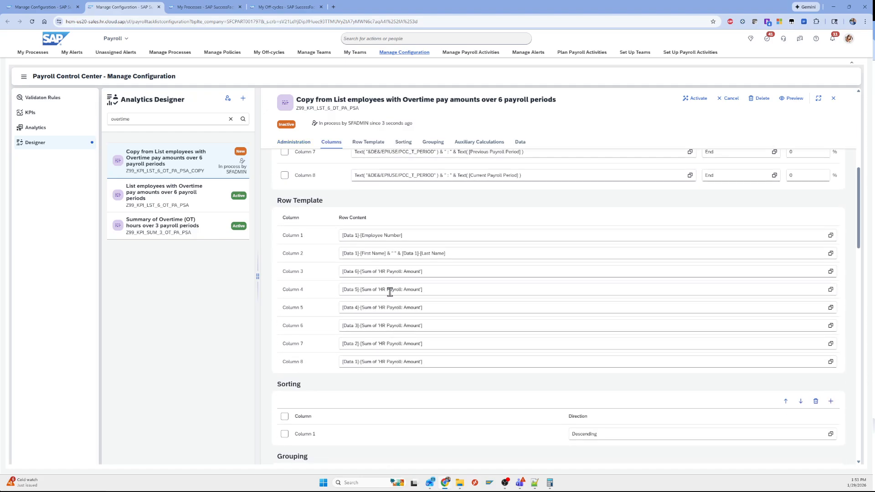
{"action": "scroll", "coordinate": [392, 294], "scroll_direction": "down", "scroll_amount": 5}
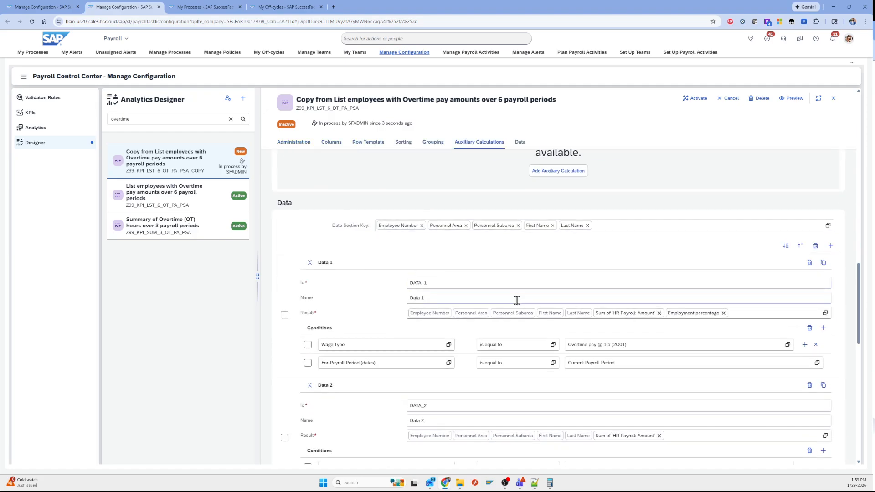
{"action": "left_click", "coordinate": [790, 346]}
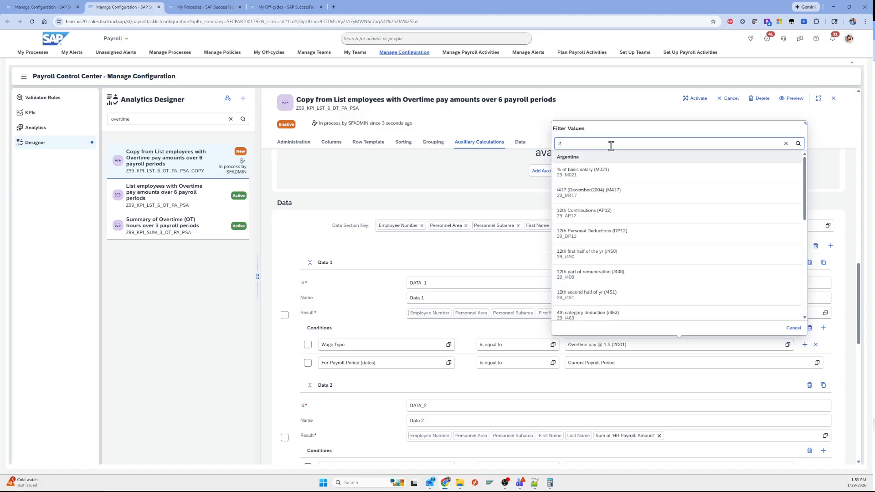
{"action": "type", "text": "2003"}
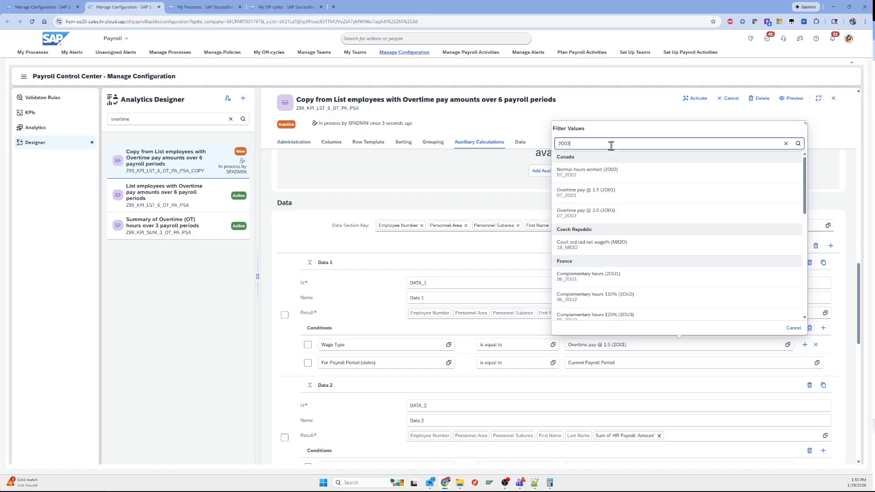
{"action": "left_click", "coordinate": [591, 213]}
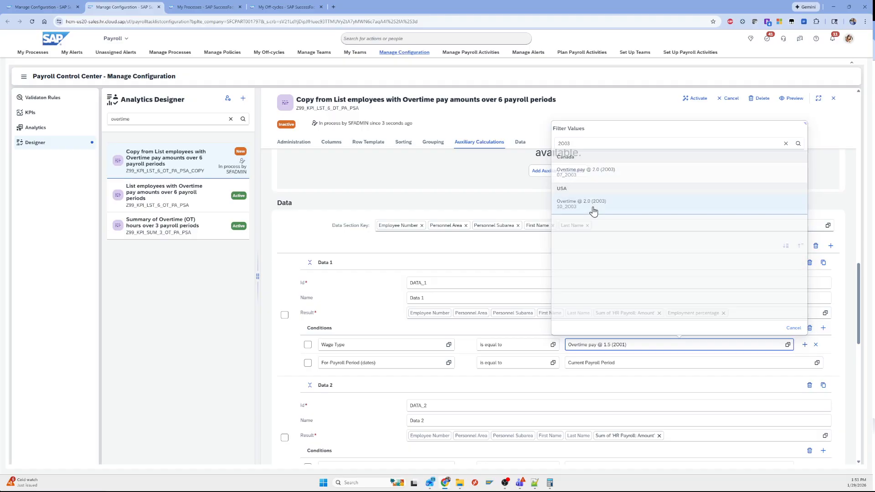
Step: Set the wage type condition of Data 2 to the USA value Overtime @ 2.0 (2003)
{"action": "scroll", "coordinate": [718, 342], "scroll_direction": "down", "scroll_amount": 2}
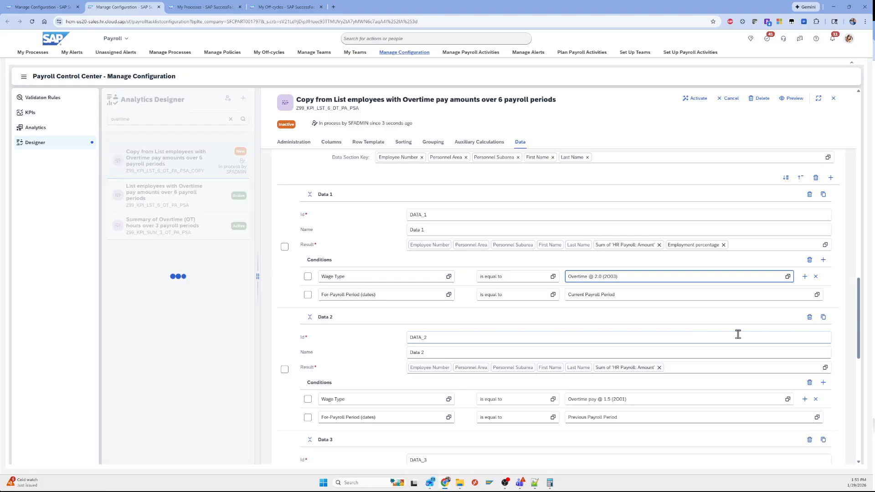
{"action": "scroll", "coordinate": [739, 334], "scroll_direction": "down", "scroll_amount": 2}
{"action": "left_click", "coordinate": [788, 332]}
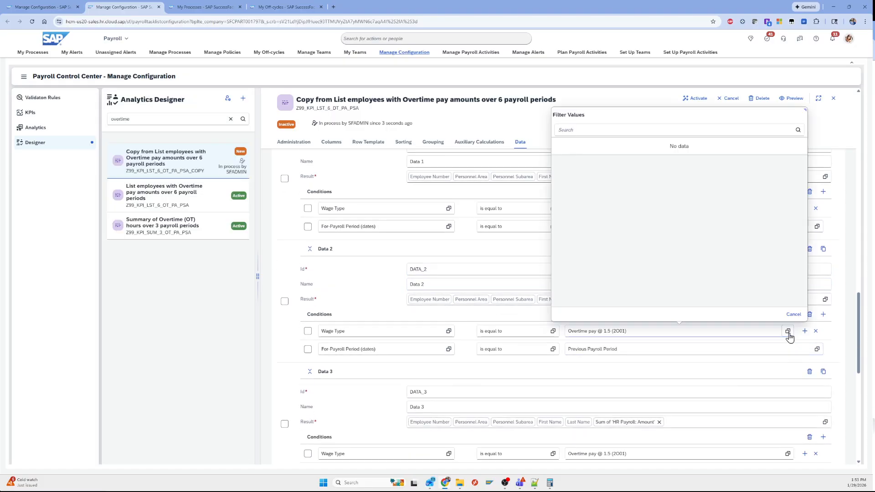
{"action": "type", "text": "2003"}
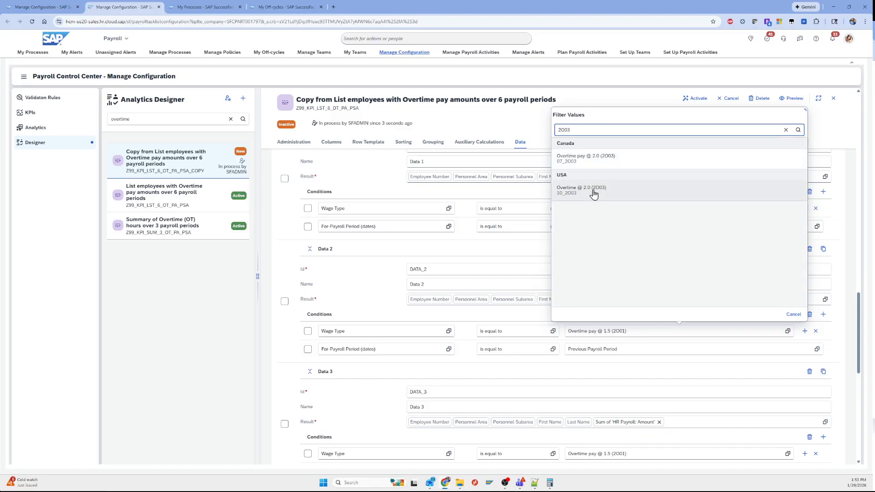
{"action": "left_click", "coordinate": [594, 194]}
Step: Set the wage type condition of Data 3 to the USA value Overtime @ 2.0 (2003)
{"action": "scroll", "coordinate": [664, 317], "scroll_direction": "down", "scroll_amount": 2}
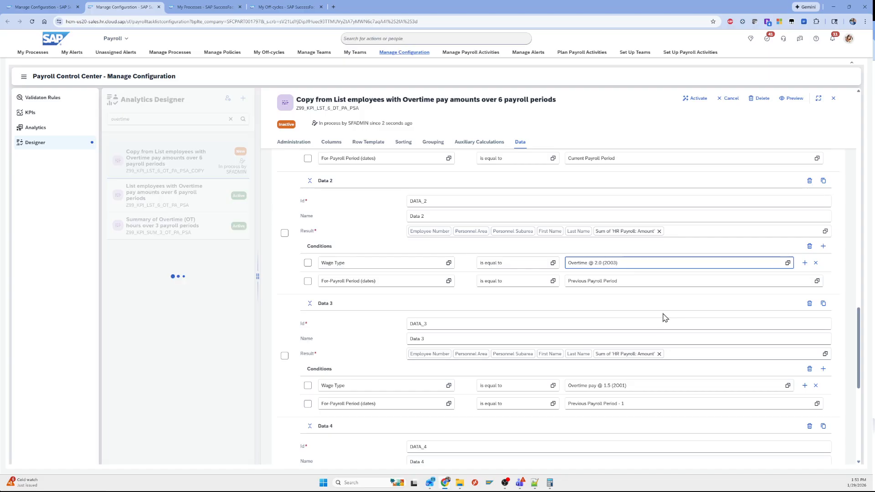
{"action": "scroll", "coordinate": [663, 318], "scroll_direction": "down", "scroll_amount": 2}
{"action": "left_click", "coordinate": [788, 318]}
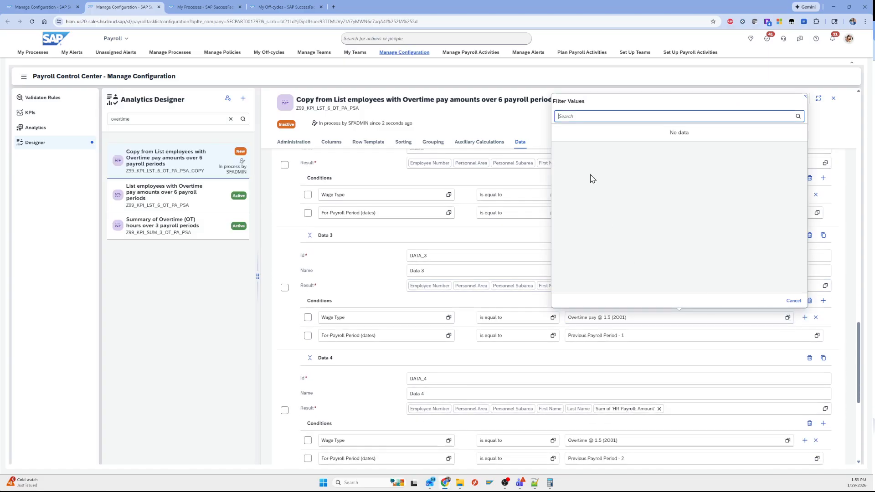
{"action": "type", "text": "2"}
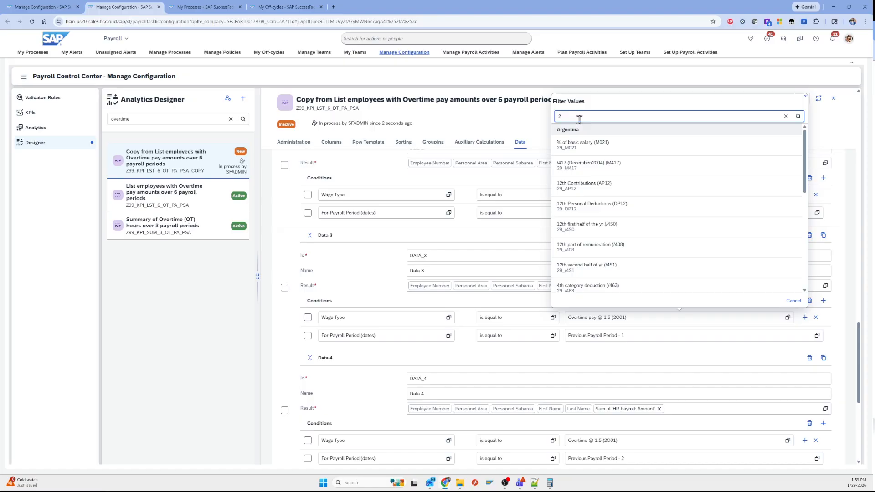
{"action": "type", "text": "003"}
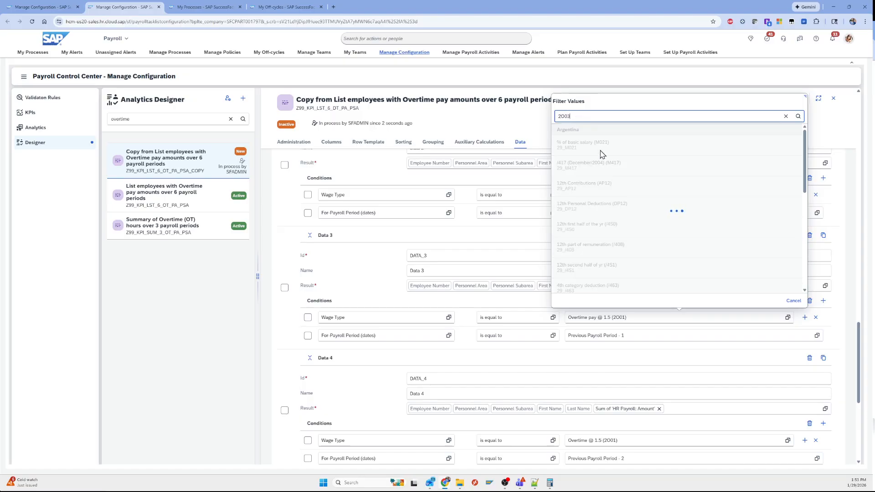
{"action": "left_click", "coordinate": [592, 182]}
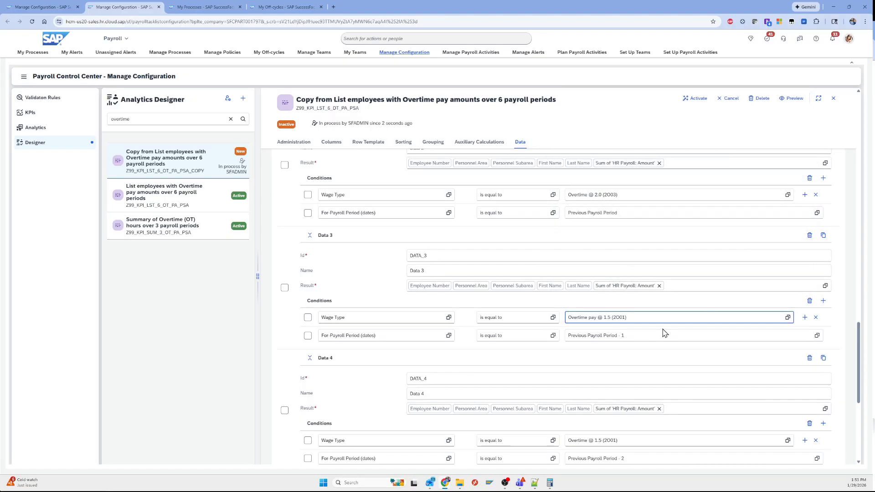
Step: Set the wage type condition of Data 4 to the USA value Overtime @ 2.0 (2003)
{"action": "scroll", "coordinate": [665, 334], "scroll_direction": "down", "scroll_amount": 2}
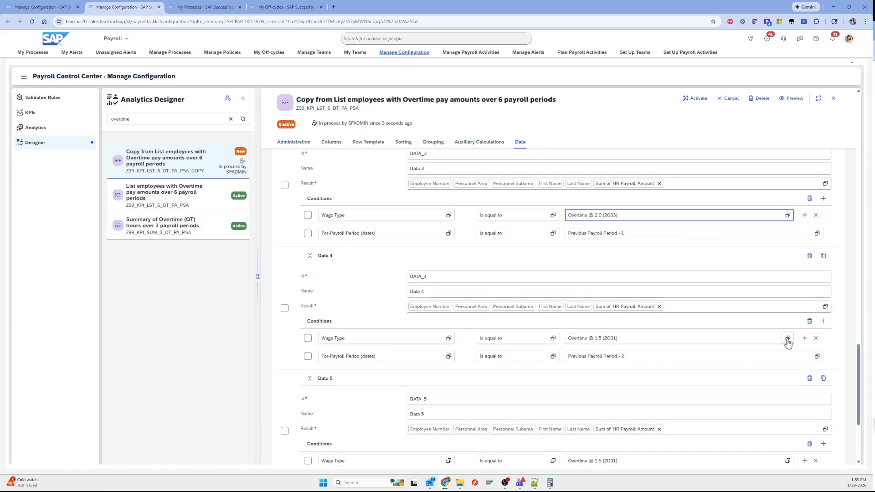
{"action": "left_click", "coordinate": [788, 340]}
{"action": "type", "text": "2003"}
{"action": "left_click", "coordinate": [596, 196]}
Step: Search the wage type values of the Data 5 condition for 2003 and close the value list
{"action": "scroll", "coordinate": [643, 288], "scroll_direction": "down", "scroll_amount": 1}
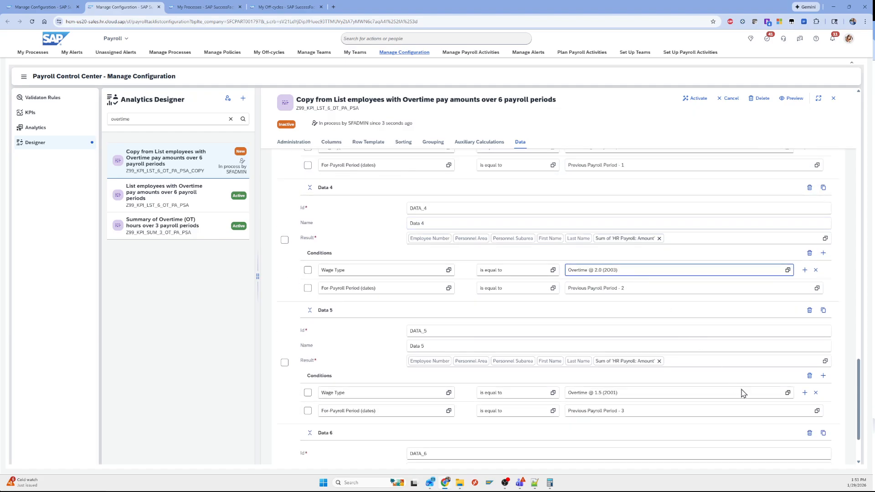
{"action": "left_click", "coordinate": [788, 393]}
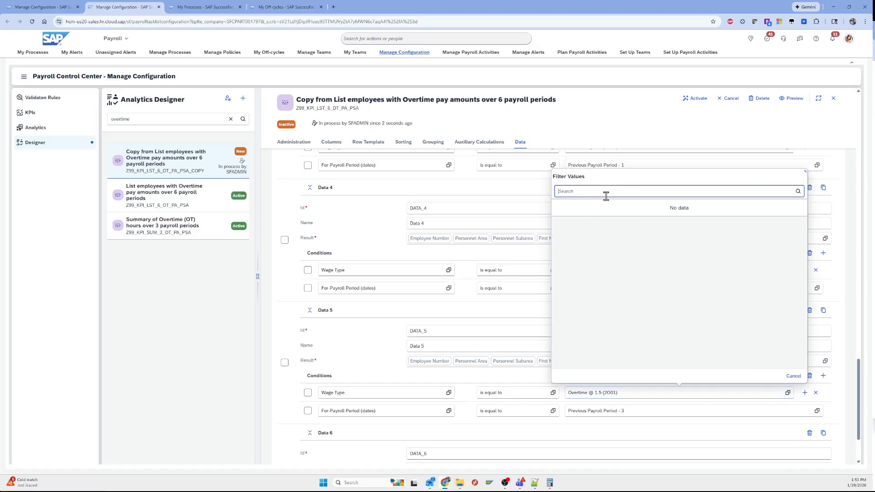
{"action": "type", "text": "2003"}
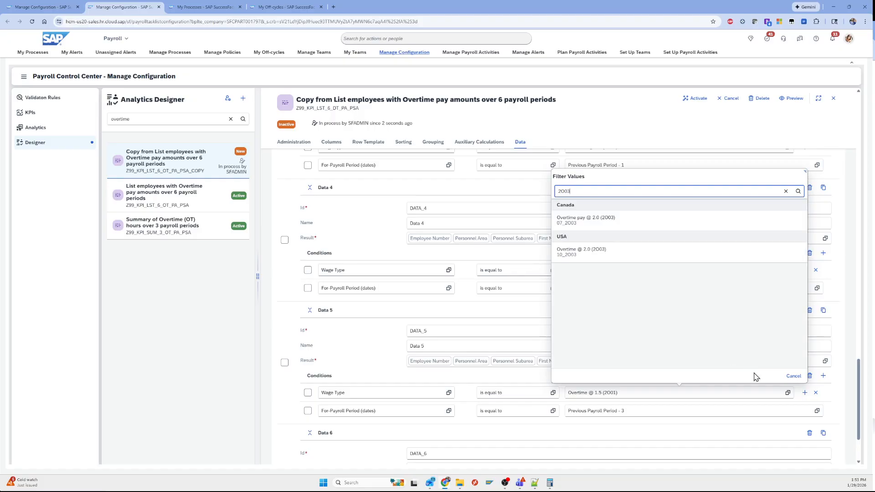
{"action": "left_click", "coordinate": [794, 376]}
Step: Check the row template, sorting and grouping definitions, then activate the copied double-time employee list and open its preview
{"action": "scroll", "coordinate": [679, 378], "scroll_direction": "up", "scroll_amount": 10}
{"action": "scroll", "coordinate": [588, 337], "scroll_direction": "up", "scroll_amount": 7}
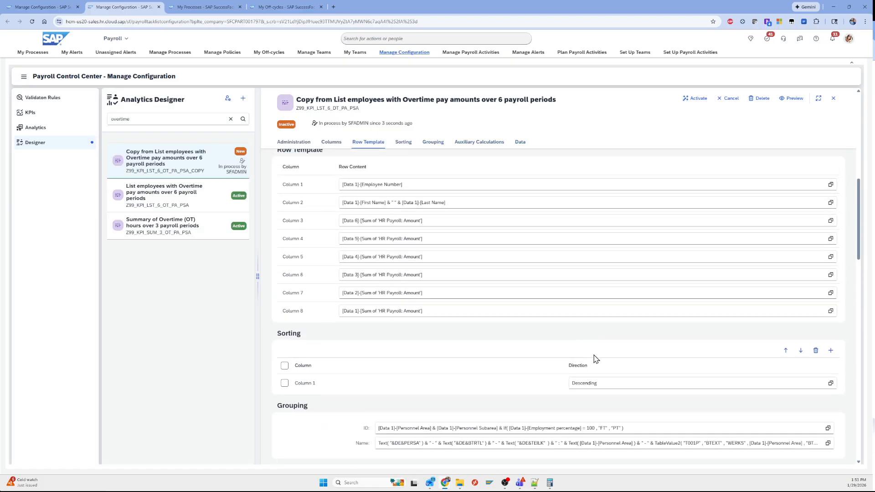
{"action": "scroll", "coordinate": [595, 357], "scroll_direction": "down", "scroll_amount": 4}
{"action": "left_click", "coordinate": [702, 102]}
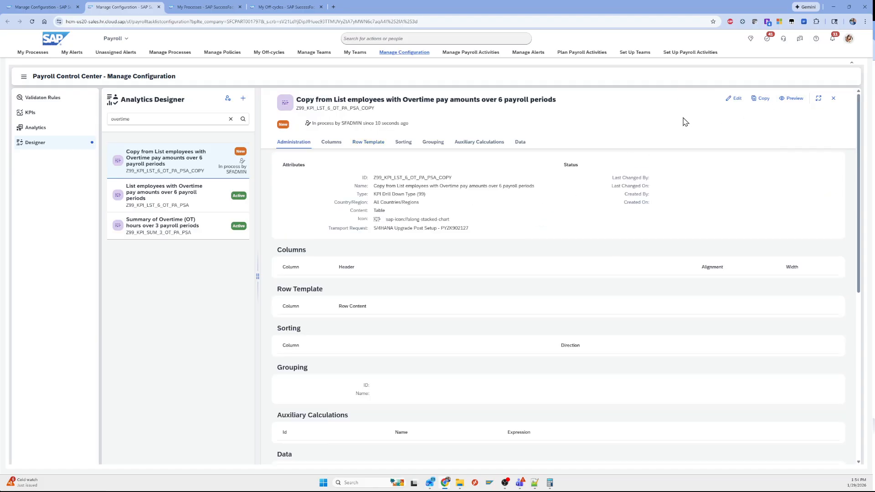
{"action": "left_click", "coordinate": [792, 99]}
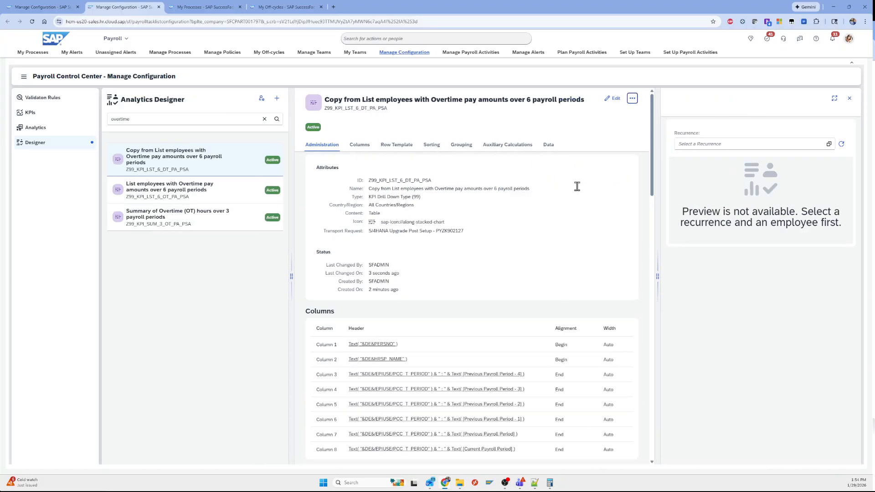
Step: Reopen the activated double-time employee list for editing and remove the "Copy from" prefix from its name
{"action": "left_click", "coordinate": [613, 99]}
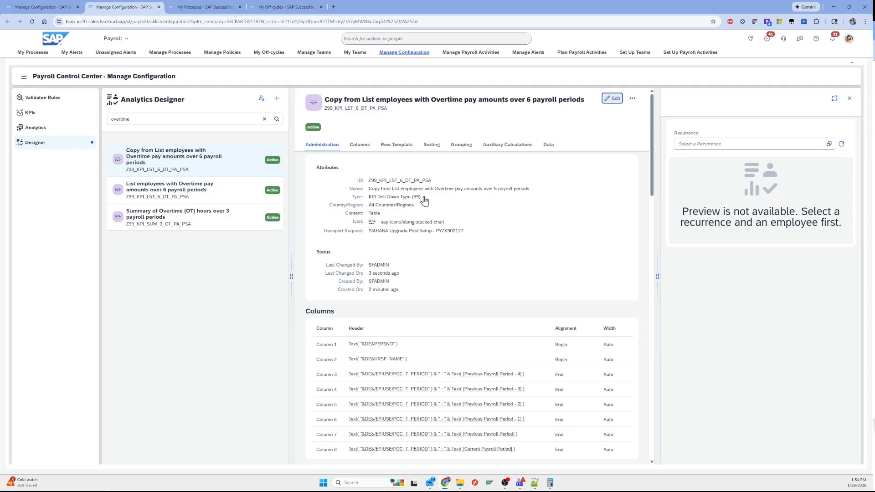
{"action": "left_click_drag", "start_coordinate": [494, 198], "coordinate": [347, 198]}
{"action": "key", "text": "BackSpace"}
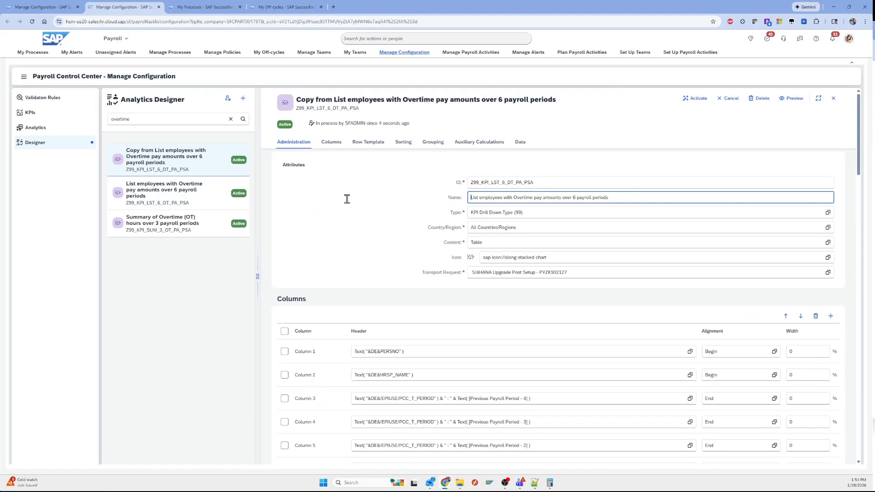
Step: Rename the copied list to "List employees with Doubletime pay amounts over 6 payroll periods" and activate it
{"action": "double_click", "coordinate": [526, 198]}
{"action": "type", "text": "Double time"}
{"action": "left_click", "coordinate": [530, 201]}
{"action": "left_click", "coordinate": [532, 212]}
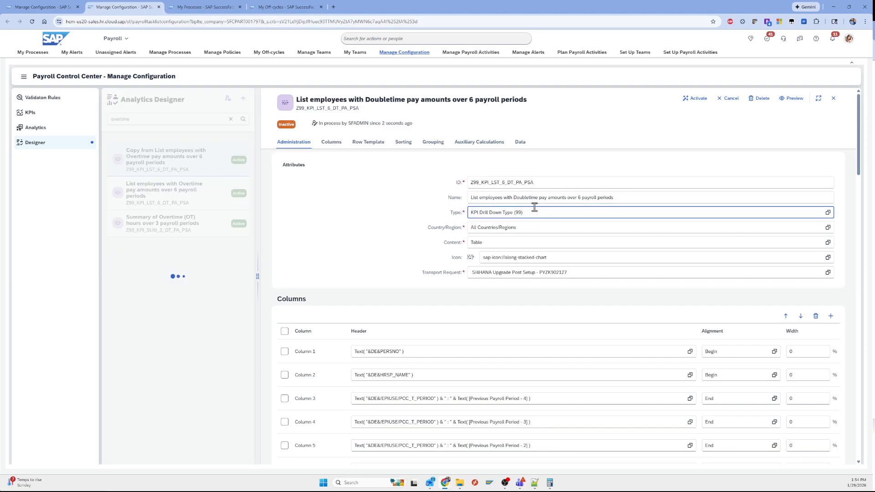
{"action": "left_click", "coordinate": [694, 99]}
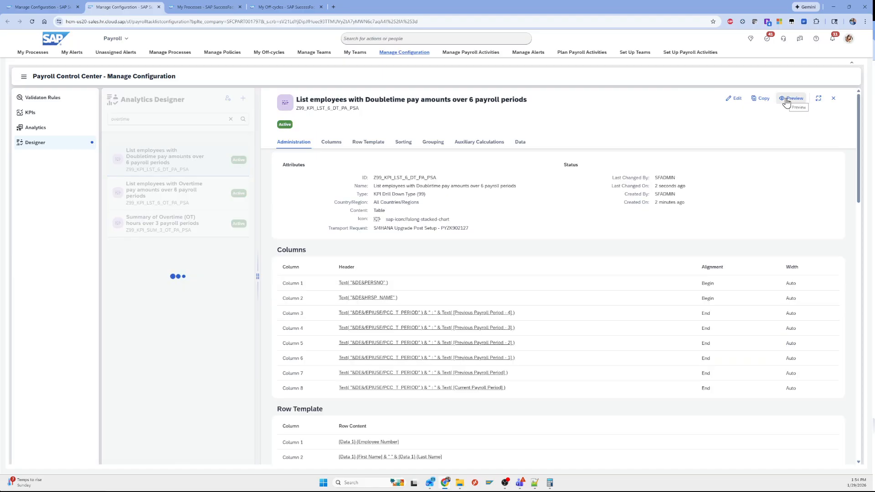
Step: Preview the double-time list full screen for the recurrence 1. US Pre-Payroll (Semi-Monthly) (Period 01.2025)
{"action": "left_click", "coordinate": [787, 99]}
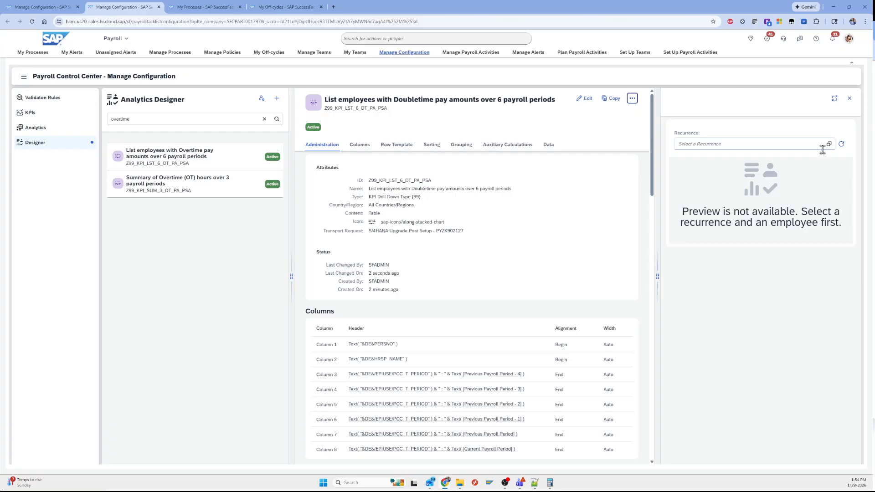
{"action": "left_click", "coordinate": [828, 146]}
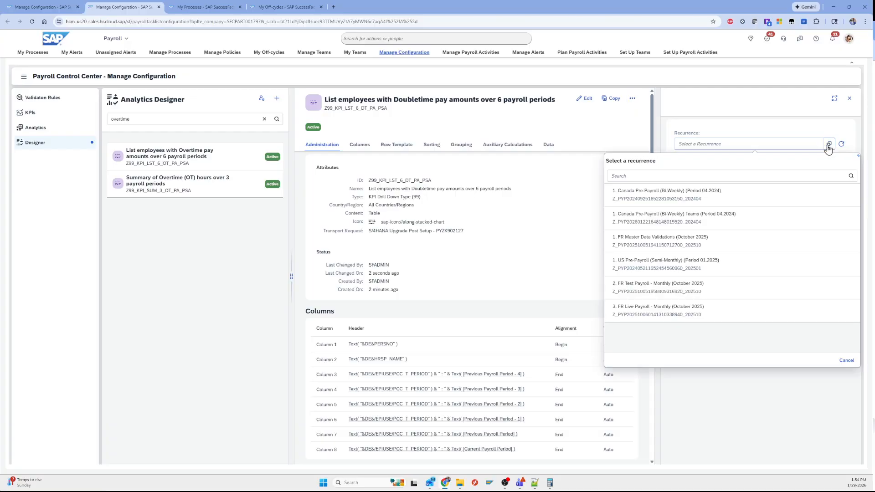
{"action": "left_click", "coordinate": [660, 269]}
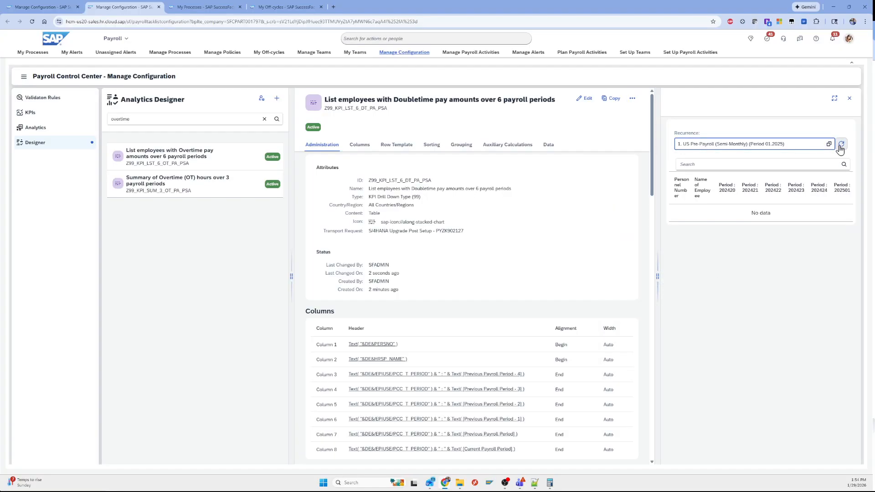
{"action": "left_click", "coordinate": [835, 98]}
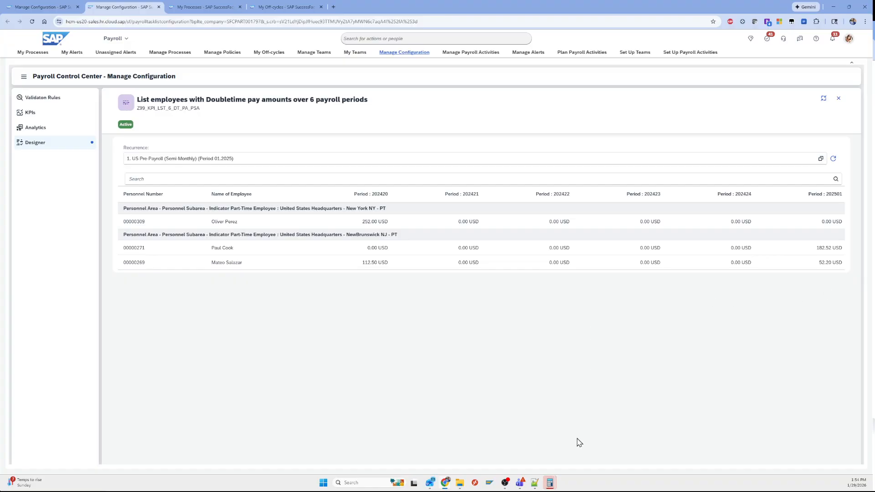
Step: Add the two employees' period 202501 amounts, 182.52 and 52.2, in Calculator
{"action": "left_click", "coordinate": [573, 454]}
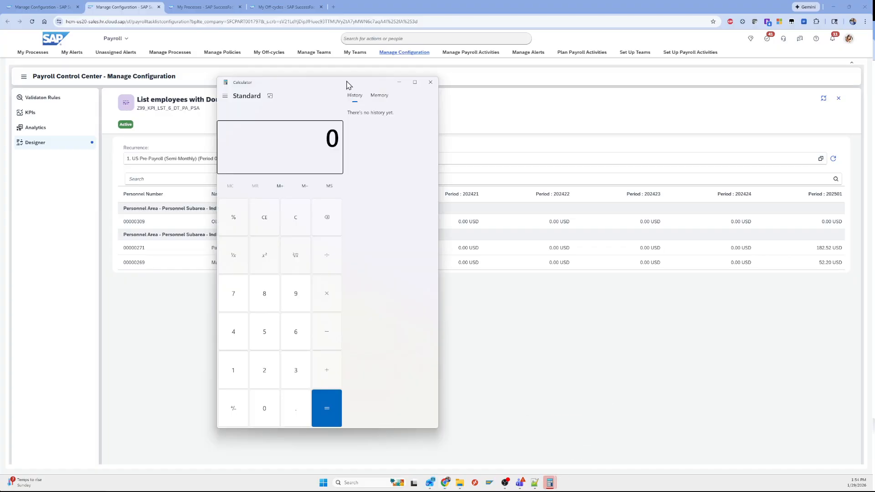
{"action": "type", "text": "182.52"}
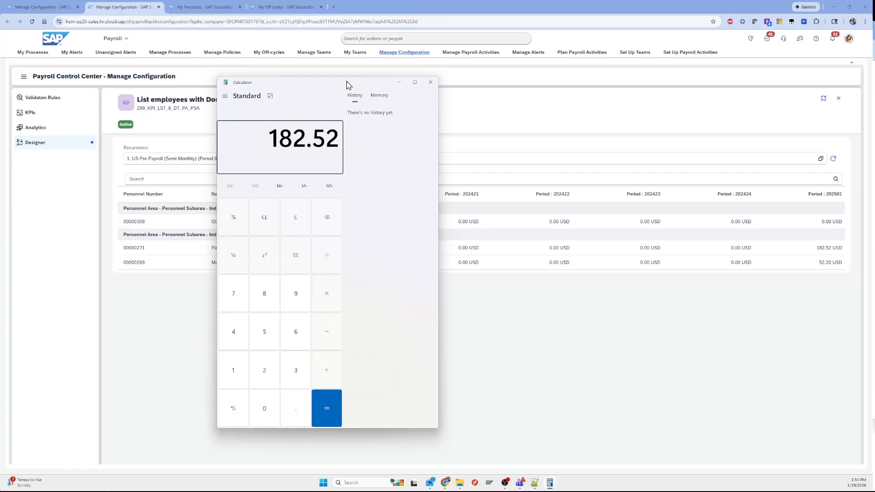
{"action": "type", "text": " + 52.2"}
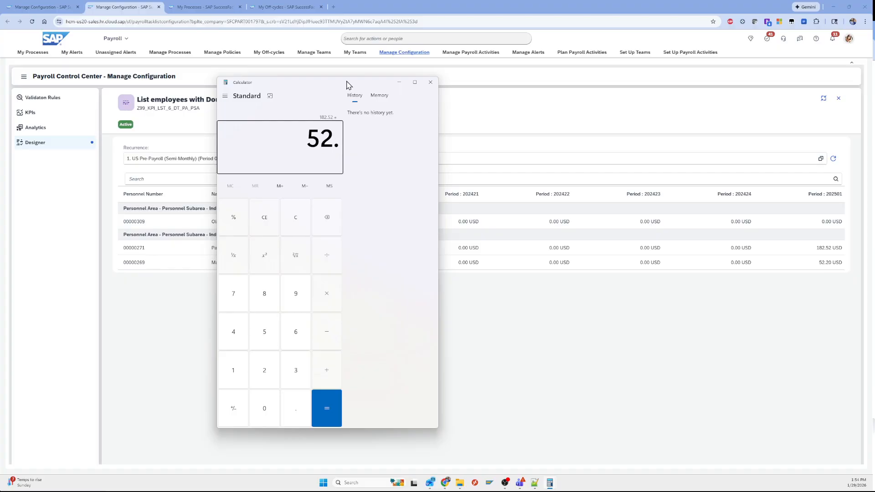
{"action": "key", "text": "Return"}
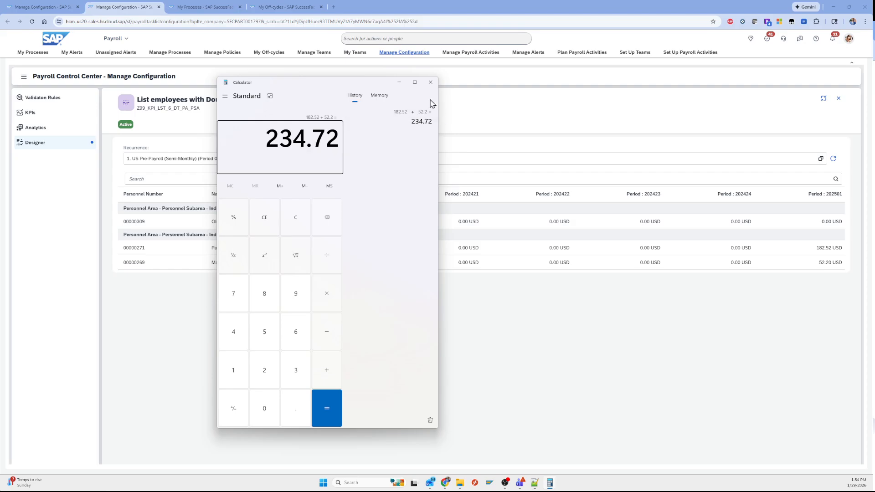
{"action": "left_click", "coordinate": [431, 83]}
Step: Highlight the name of the employee with 182.52 USD in the double-time list, close Calculator and check the double-time KPI's preview tile
{"action": "left_click_drag", "start_coordinate": [237, 250], "coordinate": [210, 251]}
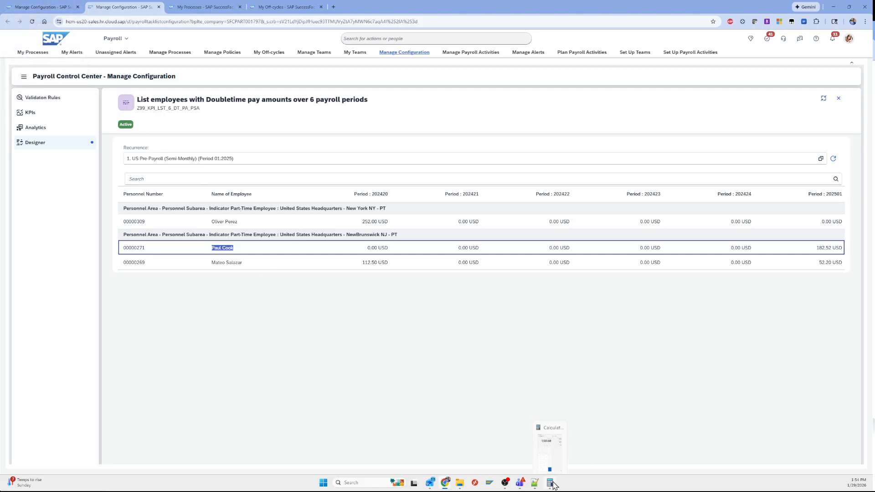
{"action": "left_click", "coordinate": [551, 454]}
{"action": "left_click", "coordinate": [458, 74]}
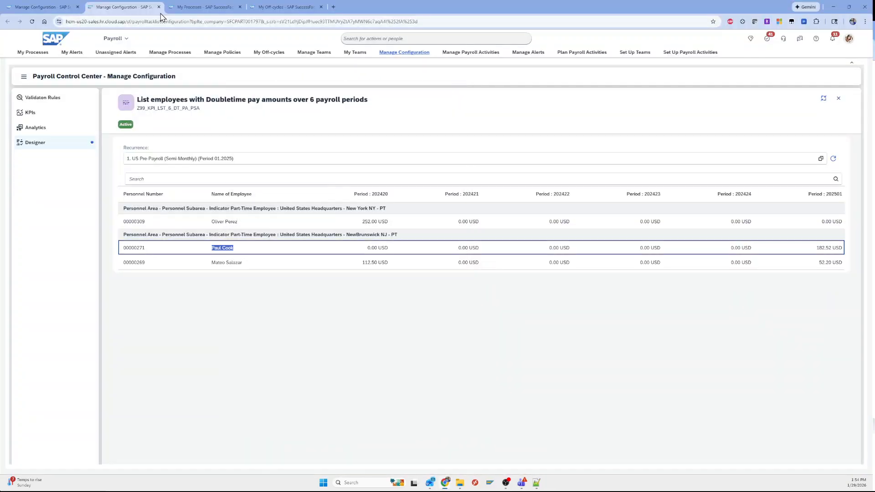
{"action": "left_click", "coordinate": [24, 6]}
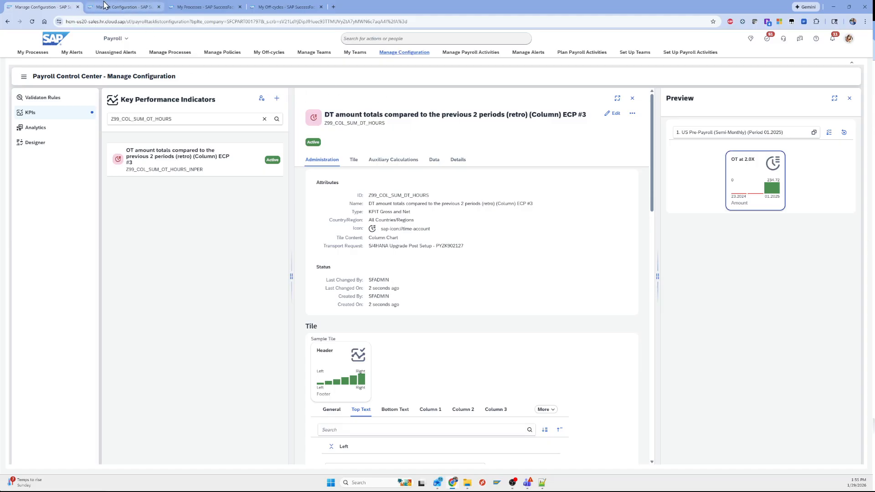
Step: Switch to My Off-cycles, leave the displayed pay statement and discard the unsaved off-cycle request
{"action": "left_click", "coordinate": [123, 8]}
{"action": "left_click", "coordinate": [282, 7]}
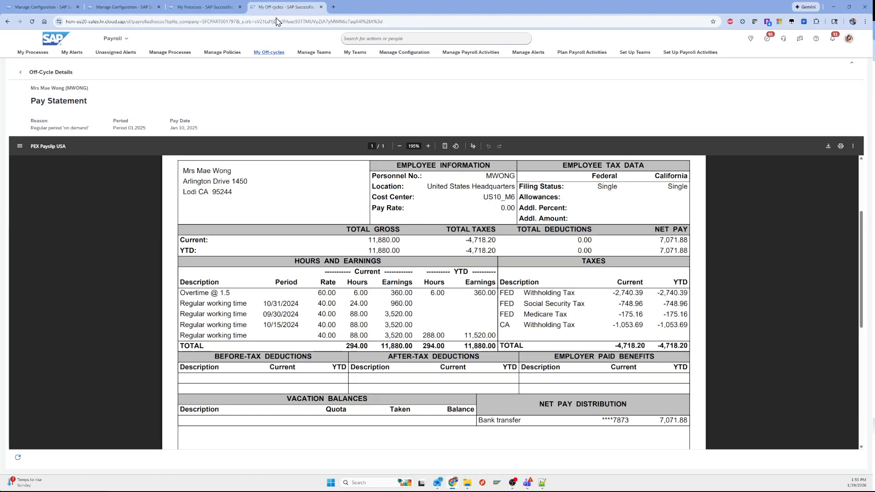
{"action": "left_click", "coordinate": [21, 73]}
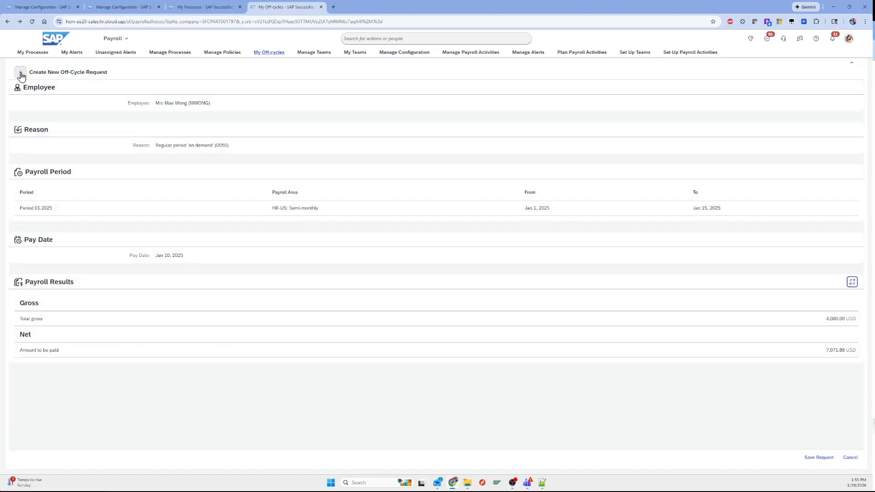
{"action": "left_click", "coordinate": [20, 73]}
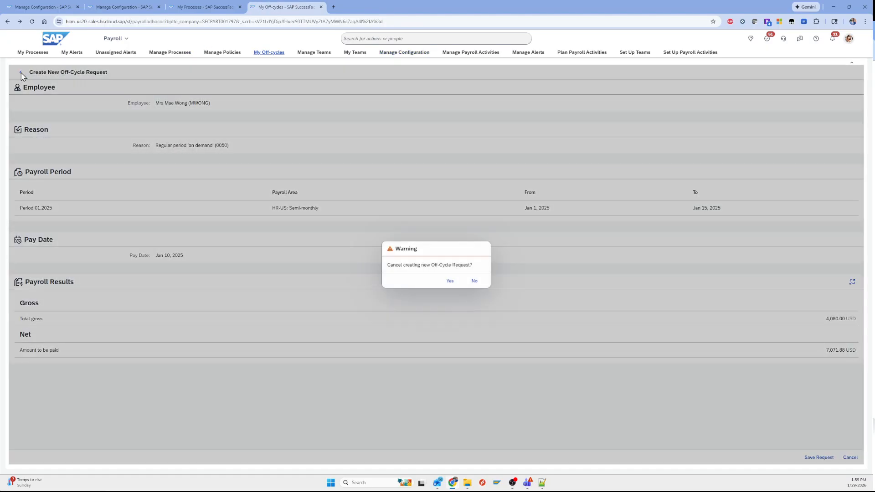
{"action": "left_click", "coordinate": [450, 282]}
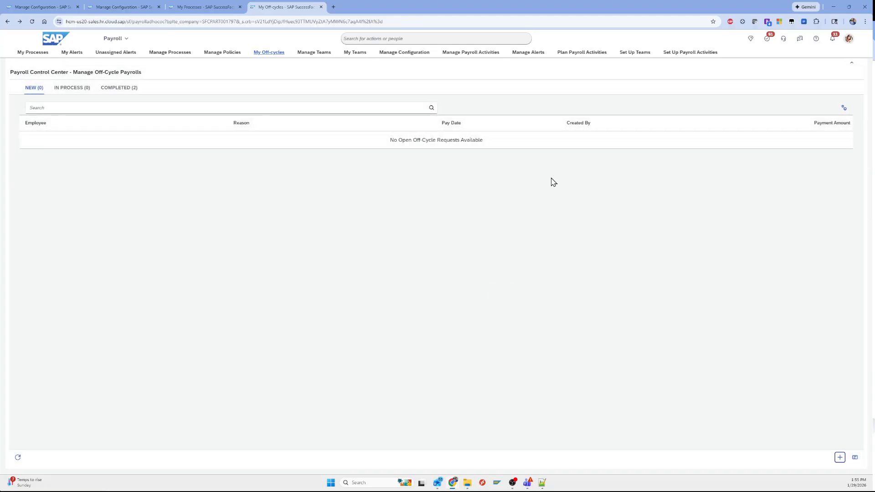
Step: Start a new off-cycle request for the employee highlighted in the double-time list, with the reason Regular period 'on demand' (0050)
{"action": "left_click", "coordinate": [840, 458]}
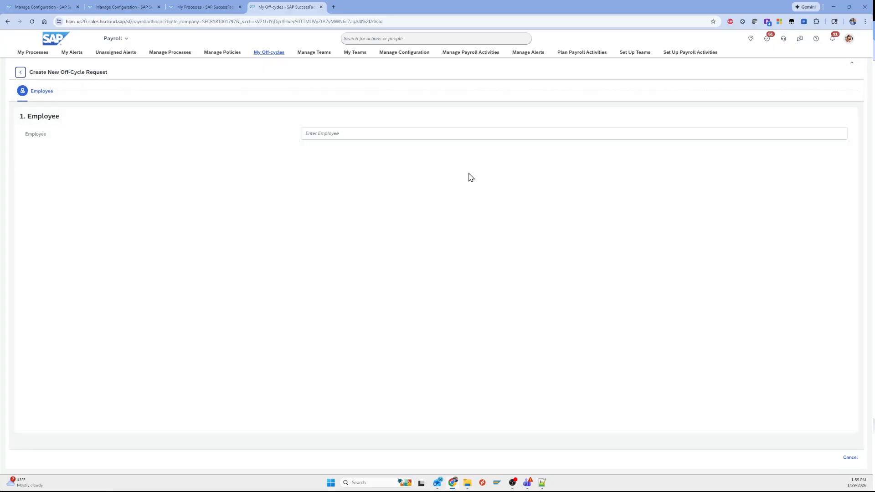
{"action": "left_click", "coordinate": [437, 137]}
{"action": "type", "text": "paul"}
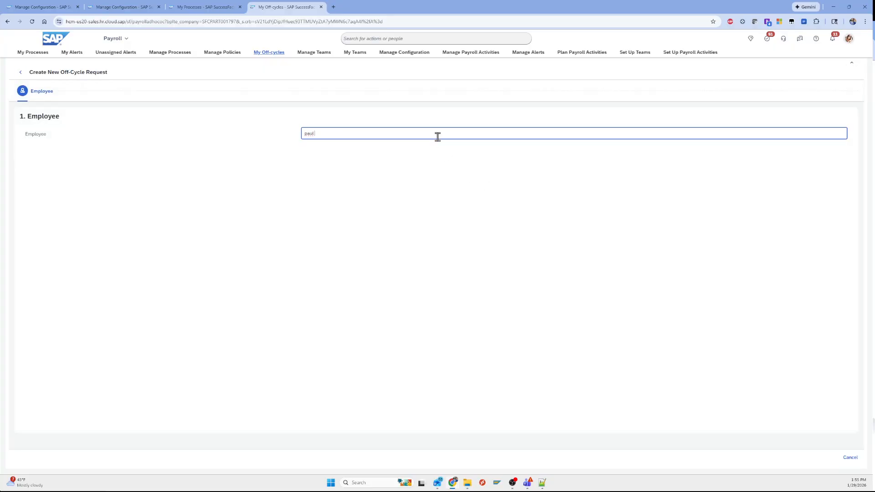
{"action": "left_click", "coordinate": [432, 147]}
{"action": "left_click", "coordinate": [29, 158]}
{"action": "left_click", "coordinate": [836, 138]}
{"action": "left_click", "coordinate": [446, 124]}
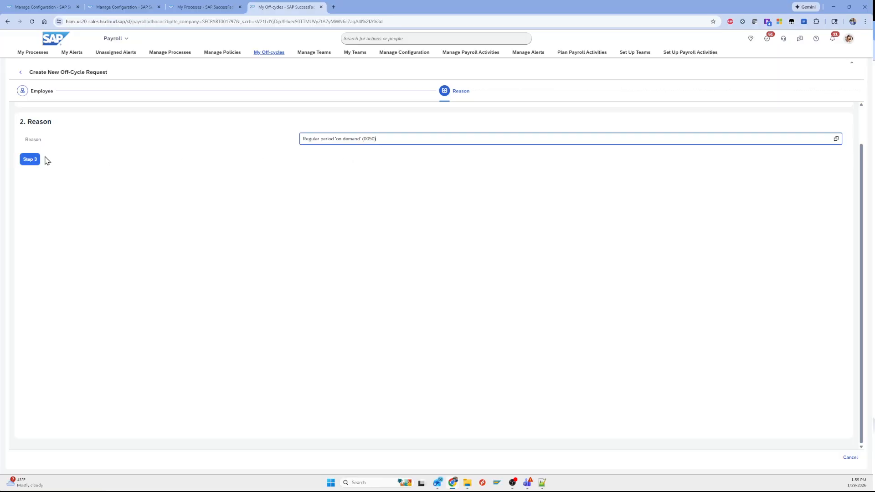
Step: Use payroll period 01.2025 and the pay date Jan 10, 2025 for the off-cycle request and proceed to its review
{"action": "left_click", "coordinate": [30, 160]}
{"action": "left_click", "coordinate": [627, 158]}
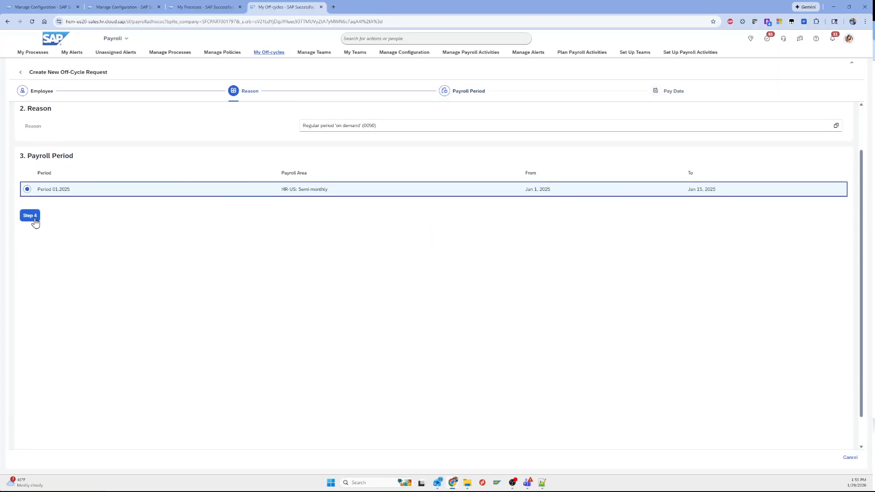
{"action": "left_click", "coordinate": [29, 217]}
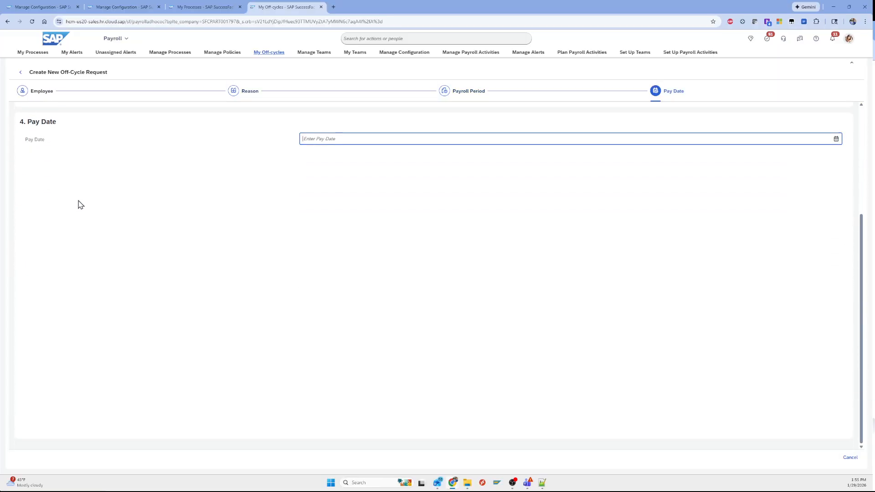
{"action": "left_click", "coordinate": [836, 139]}
{"action": "left_click", "coordinate": [384, 208]}
{"action": "left_click", "coordinate": [29, 159]}
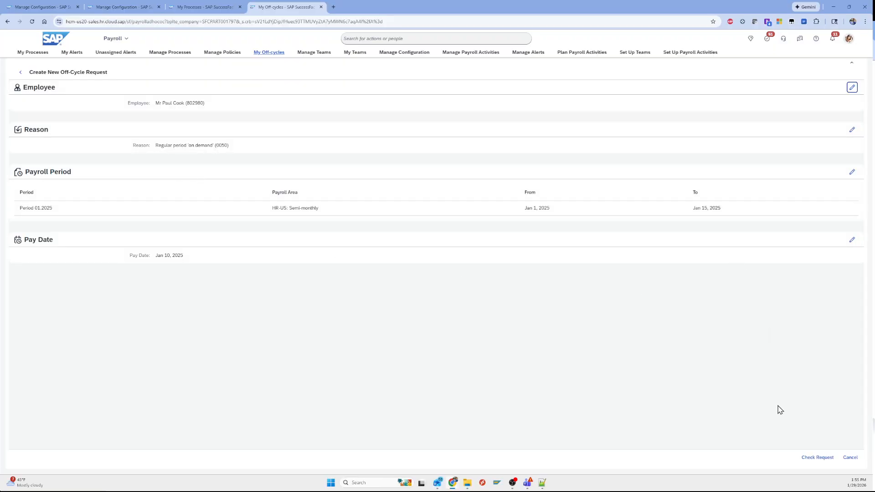
Step: Check the off-cycle request, open its pay statement and examine the Overtime @ 2.0 earnings
{"action": "left_click", "coordinate": [816, 457]}
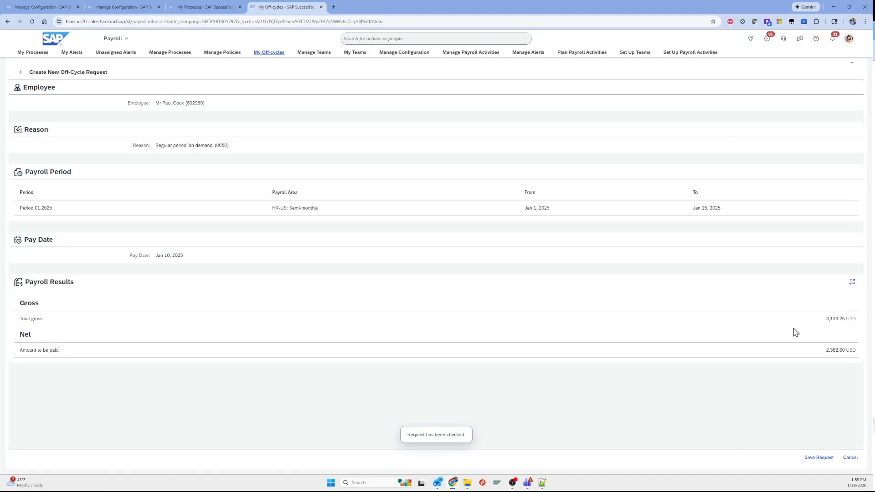
{"action": "left_click", "coordinate": [852, 282]}
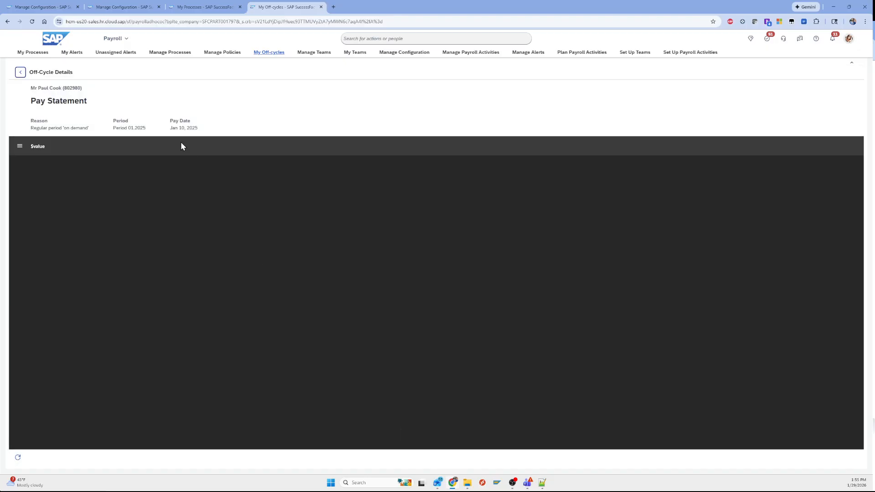
{"action": "left_click", "coordinate": [410, 291]}
{"action": "scroll", "coordinate": [373, 296], "scroll_direction": "up", "scroll_amount": 1}
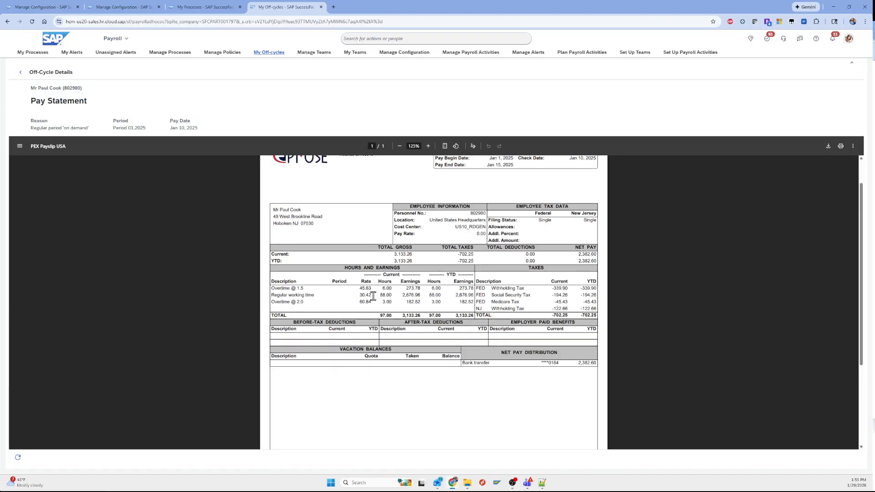
{"action": "scroll", "coordinate": [355, 297], "scroll_direction": "up", "scroll_amount": 1}
{"action": "left_click_drag", "start_coordinate": [243, 303], "coordinate": [281, 310]}
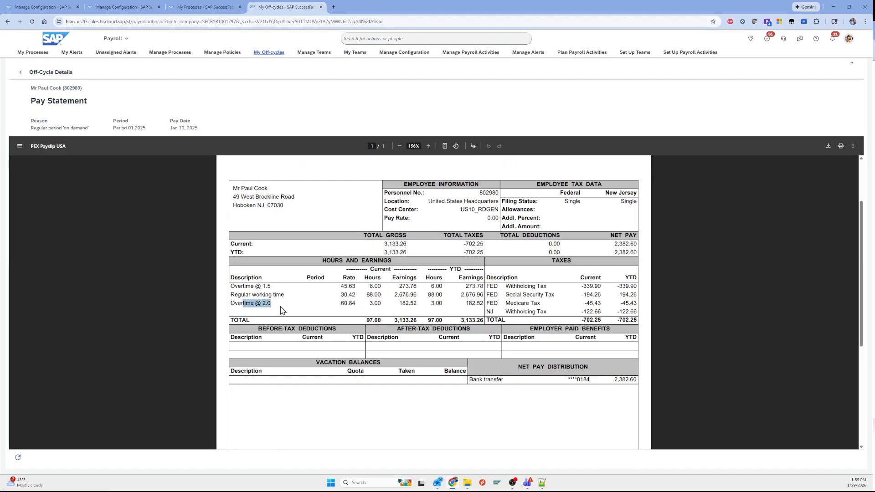
{"action": "left_click_drag", "start_coordinate": [465, 303], "coordinate": [479, 304]}
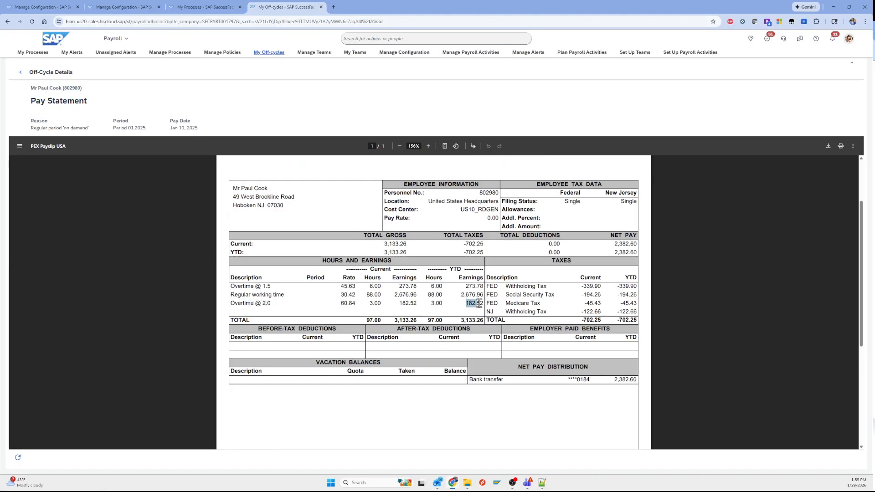
Step: Compare the employee's period 202501 amount in the double-time list with the pay statement, and return to the double-time KPI
{"action": "left_click", "coordinate": [102, 5]}
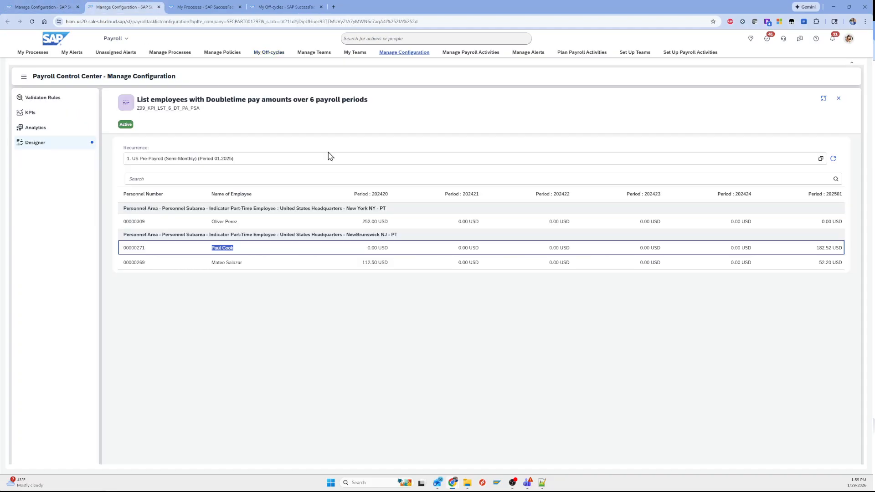
{"action": "left_click", "coordinate": [823, 248]}
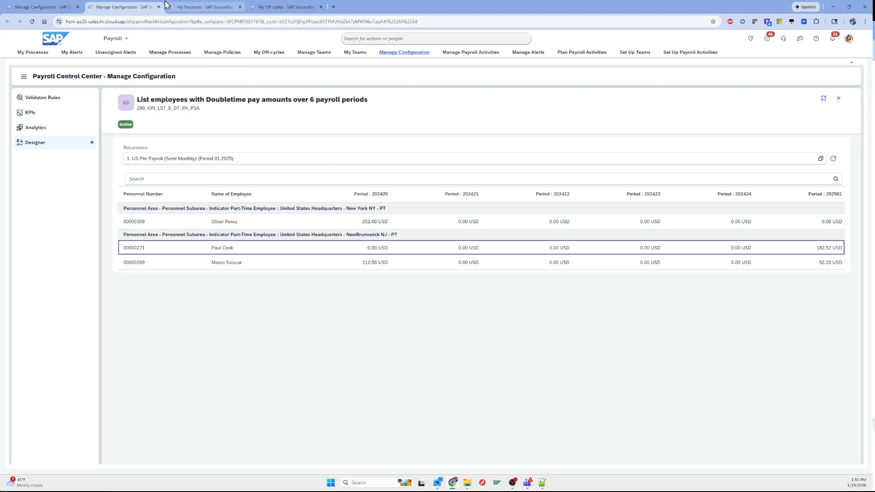
{"action": "left_click", "coordinate": [43, 6]}
{"action": "left_click", "coordinate": [423, 255]}
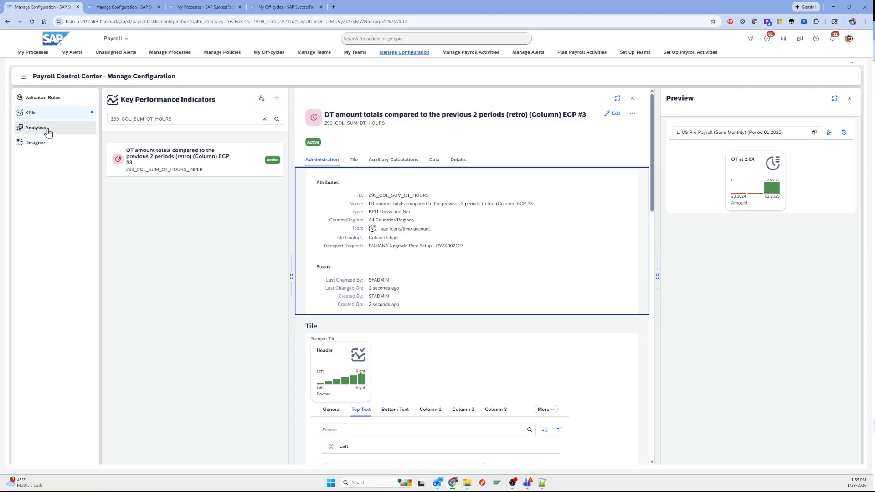
Step: Open the KPI Z99_COL_SUM_OT_HOURS_INPER for editing and add an empty second entry to its details
{"action": "left_click", "coordinate": [172, 165]}
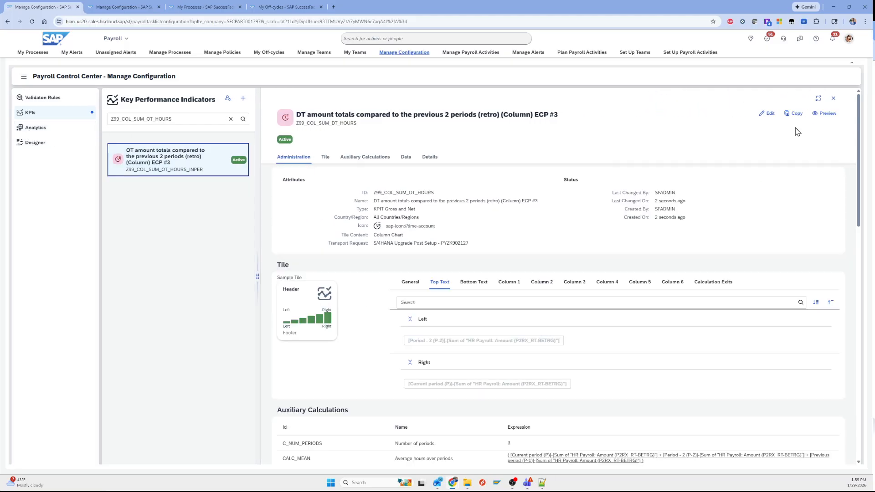
{"action": "left_click", "coordinate": [736, 105]}
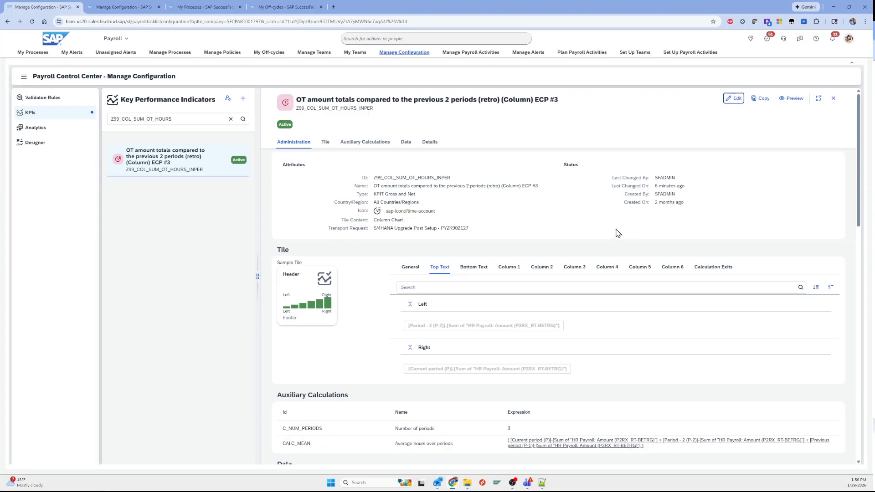
{"action": "scroll", "coordinate": [631, 274], "scroll_direction": "down", "scroll_amount": 15}
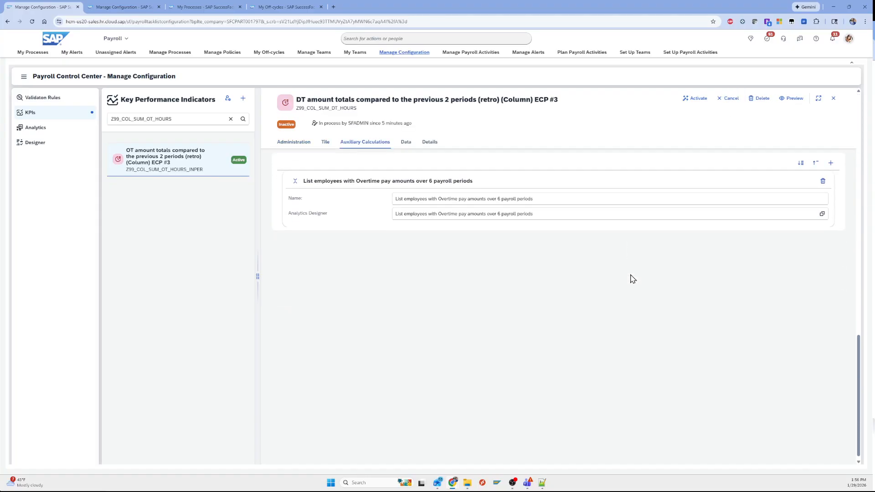
{"action": "left_click", "coordinate": [822, 282]}
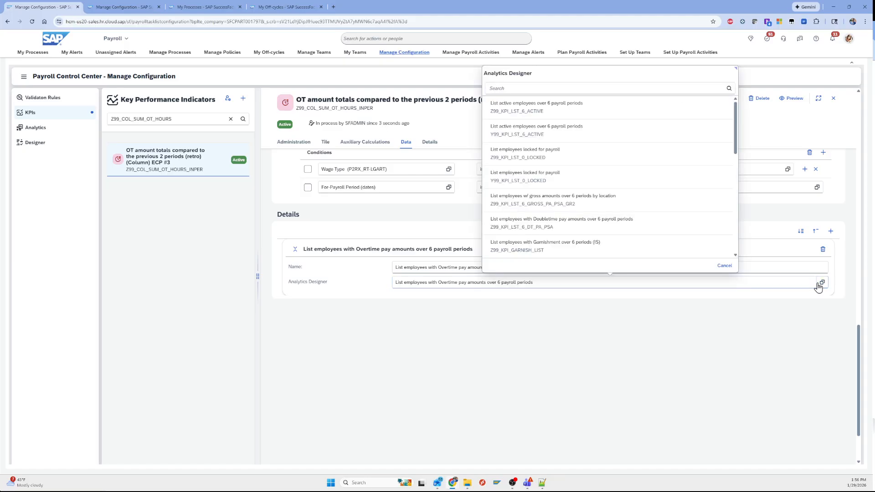
{"action": "left_click", "coordinate": [508, 321]}
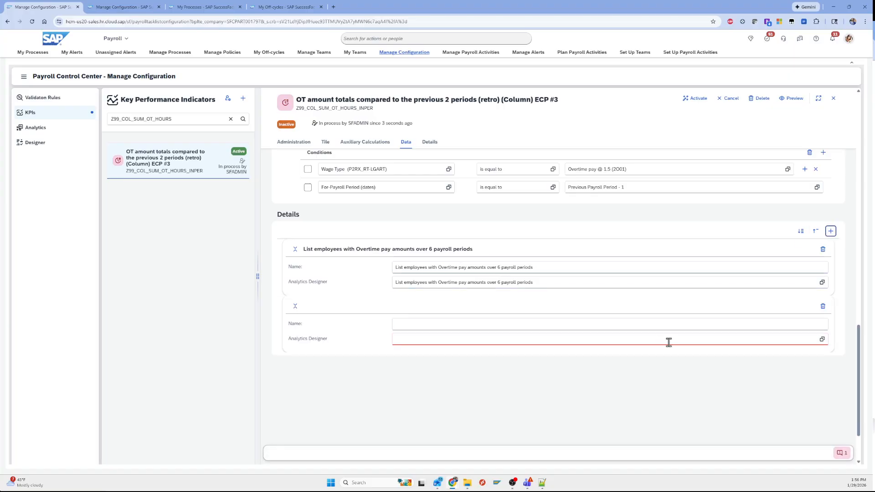
Step: Assign "List employees with Doubletime pay amounts over 6 payroll periods" to the new detail entry and activate the KPI
{"action": "left_click", "coordinate": [823, 340]}
{"action": "type", "text": "doub"}
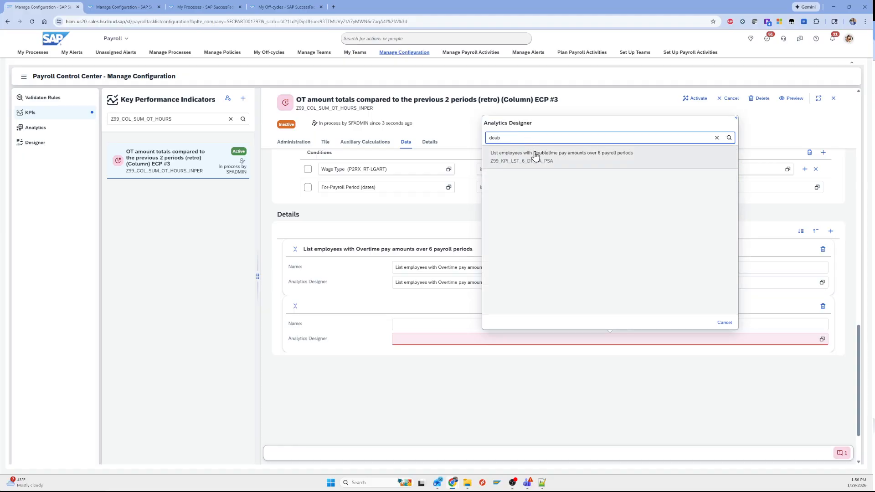
{"action": "left_click", "coordinate": [550, 160]}
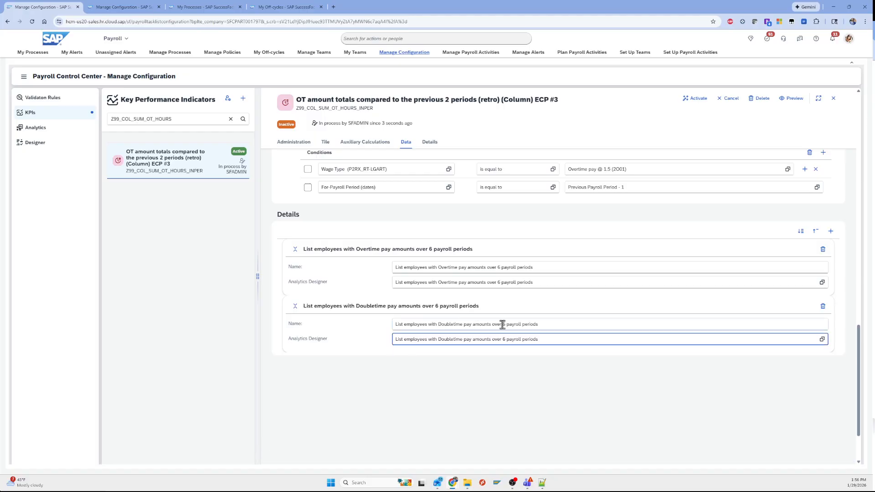
{"action": "left_click", "coordinate": [699, 100]}
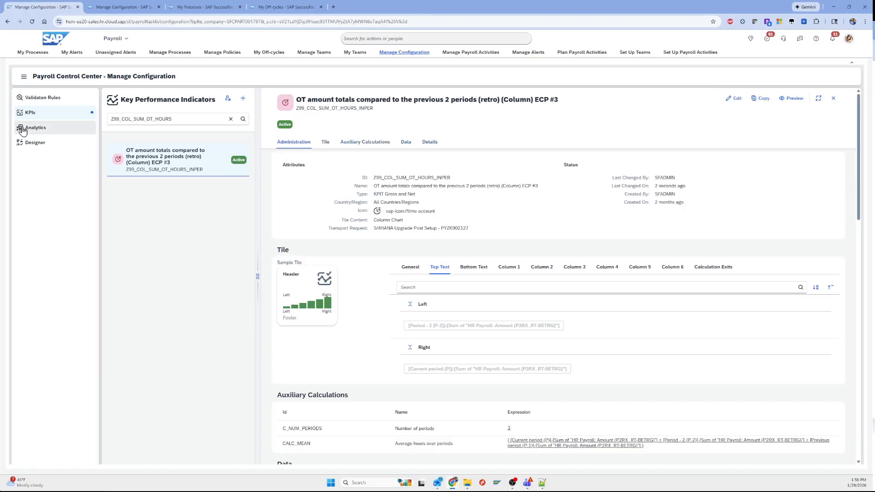
Step: Add the "DT amount totals compared to the previous 2 periods (retro) (Column) ECP #3" KPI to EPI-USE KPIs USA's Worked Hours section and activate
{"action": "left_click", "coordinate": [36, 130]}
{"action": "left_click", "coordinate": [165, 242]}
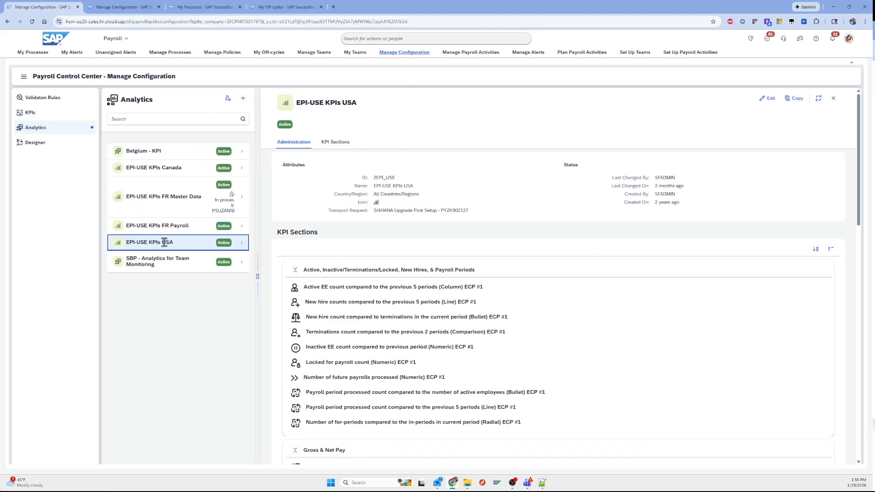
{"action": "left_click", "coordinate": [766, 103]}
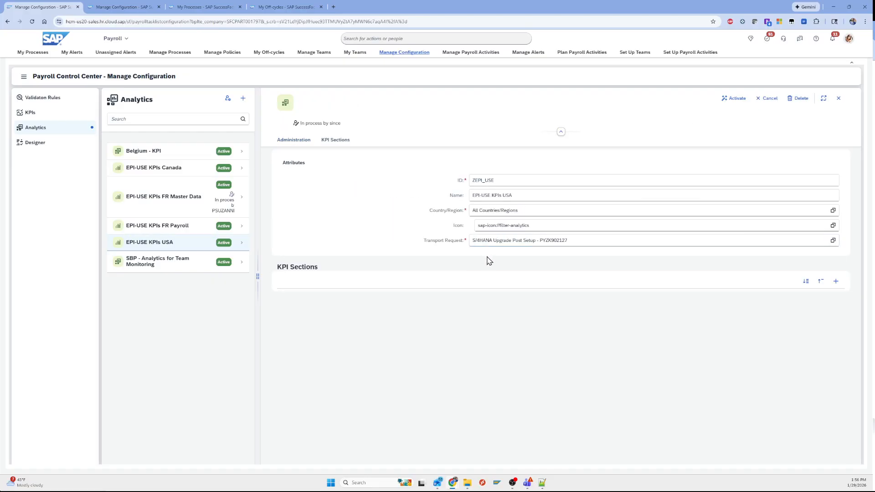
{"action": "scroll", "coordinate": [511, 284], "scroll_direction": "down", "scroll_amount": 15}
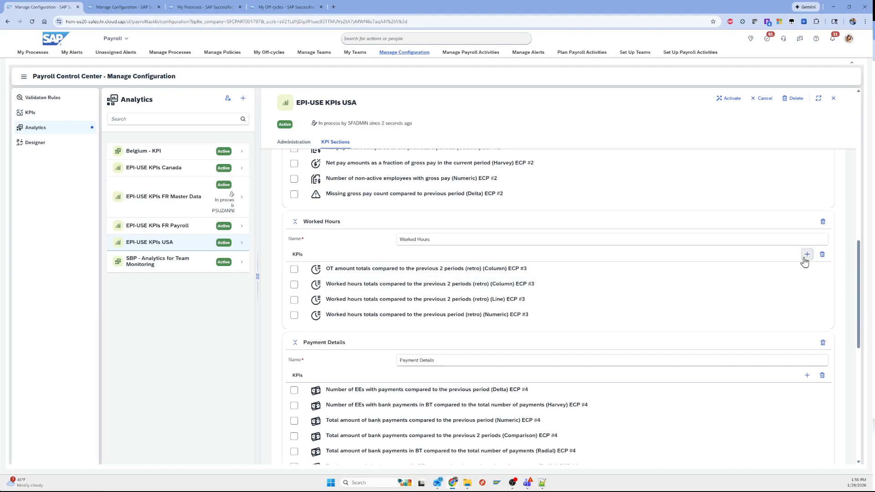
{"action": "left_click", "coordinate": [807, 254]}
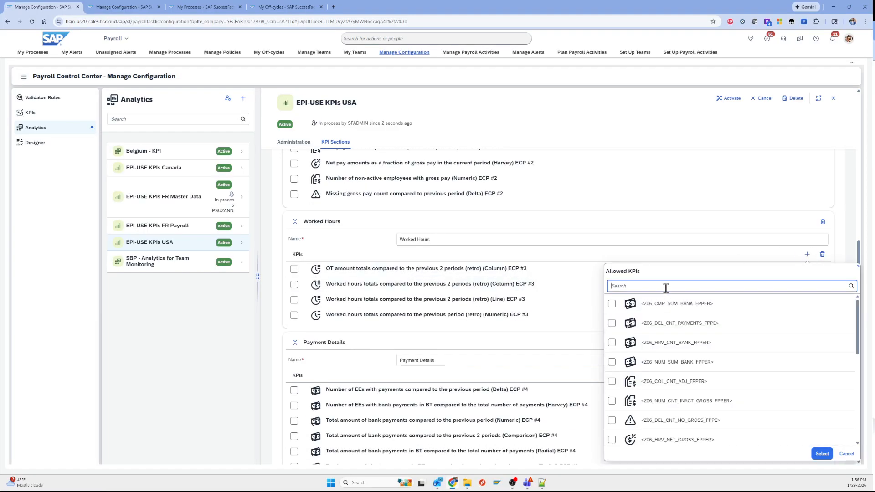
{"action": "type", "text": "DT"}
{"action": "left_click", "coordinate": [640, 308]}
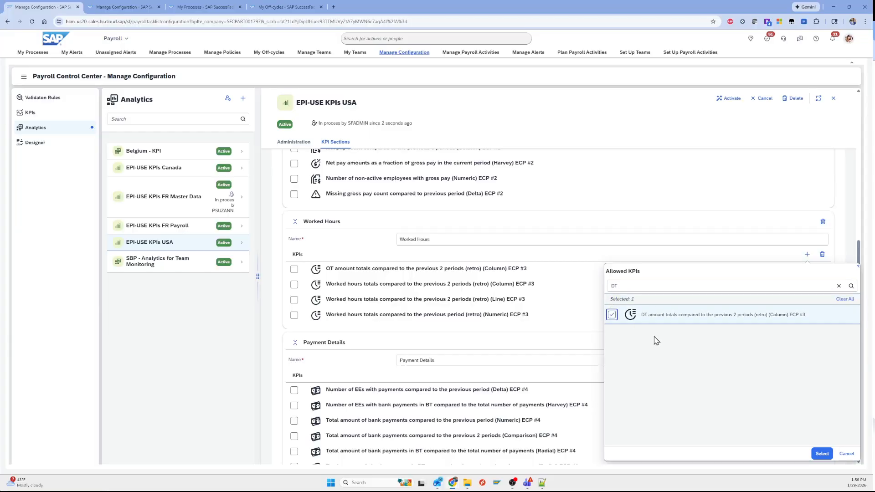
{"action": "left_click", "coordinate": [822, 454]}
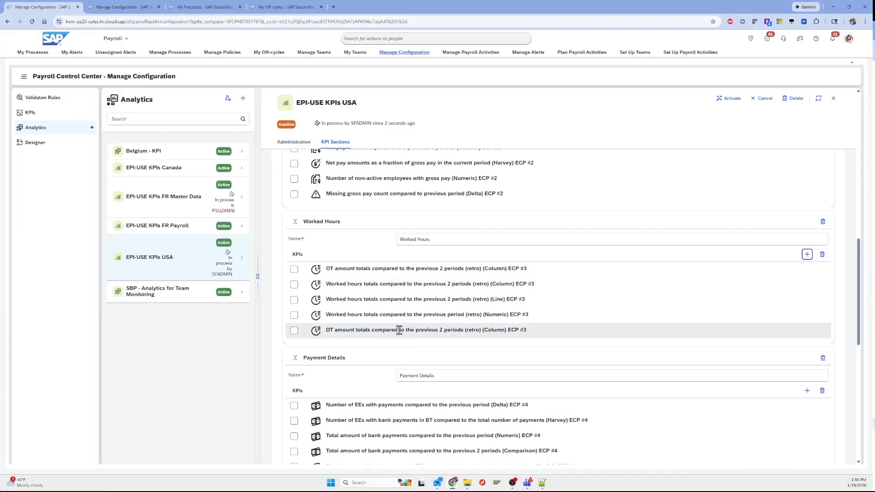
{"action": "left_click", "coordinate": [723, 103]}
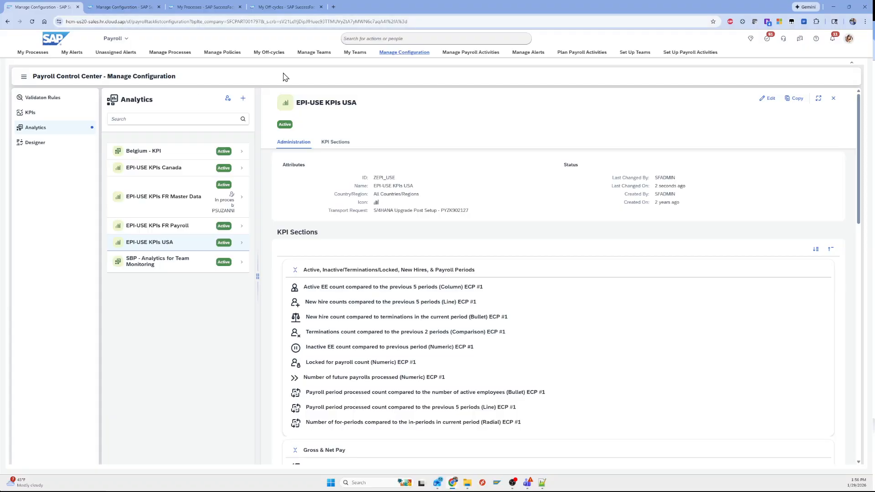
Step: Return to the 1. US Pre-Payroll (Semi-Monthly) process, refresh its monitoring, and rerun the Run Policies (Create Alerts & KPIs) step
{"action": "left_click", "coordinate": [231, 7]}
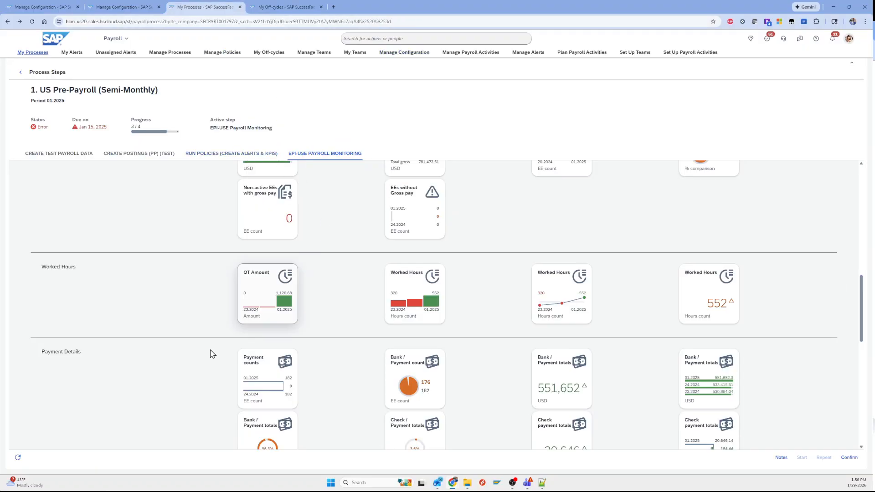
{"action": "left_click", "coordinate": [18, 458]}
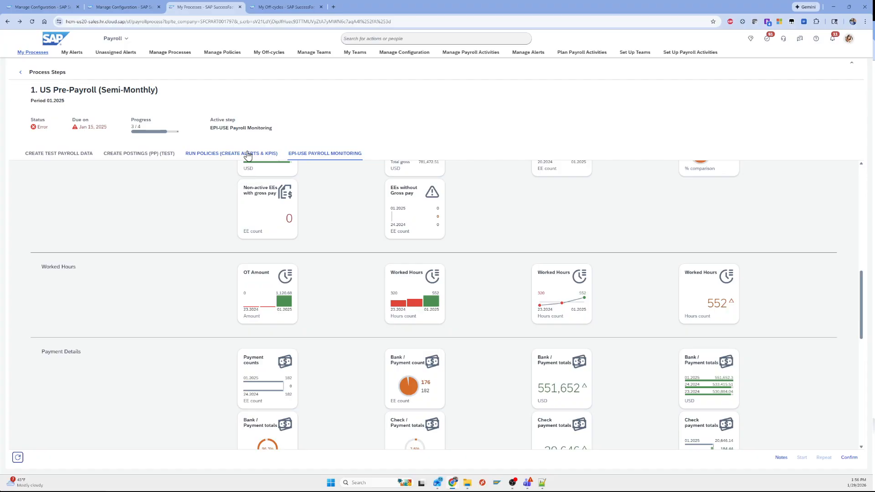
{"action": "left_click", "coordinate": [232, 157]}
{"action": "left_click", "coordinate": [824, 457]}
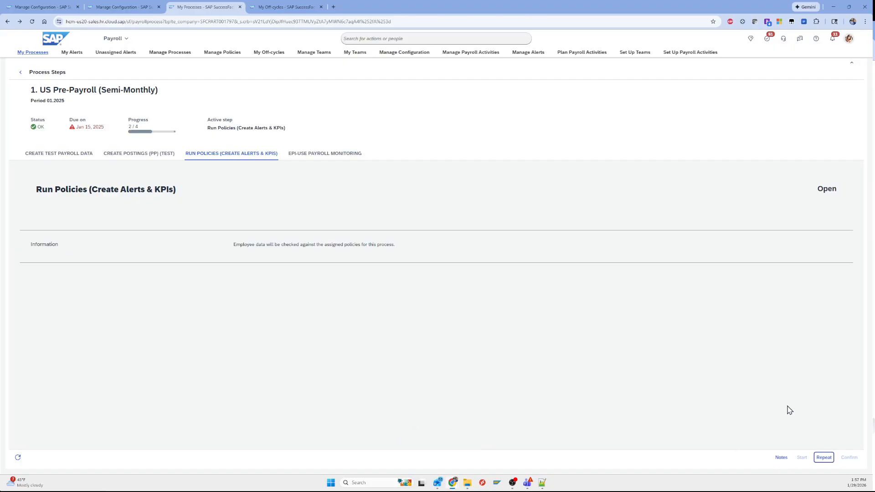
{"action": "left_click", "coordinate": [825, 459]}
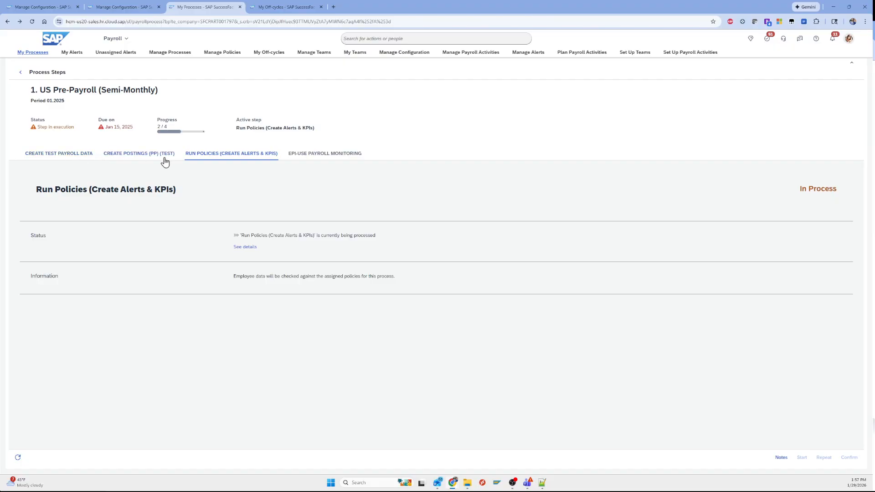
Step: Review the OT amount totals KPI's configuration, focusing on the overtime and doubletime employee lists linked in its details
{"action": "left_click", "coordinate": [46, 6]}
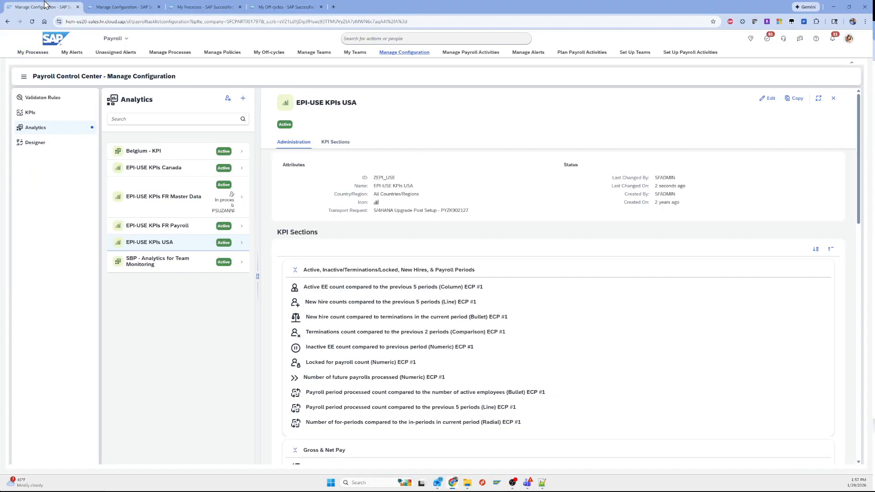
{"action": "scroll", "coordinate": [344, 311], "scroll_direction": "down", "scroll_amount": 1}
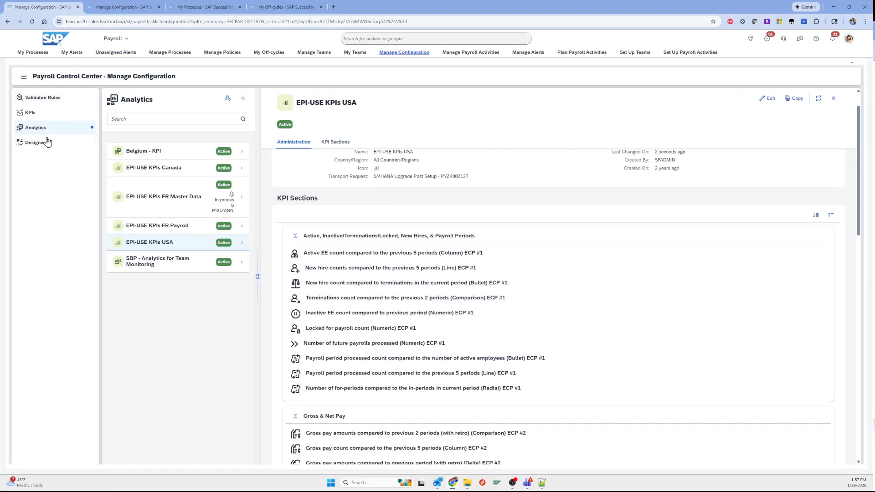
{"action": "left_click", "coordinate": [108, 8]}
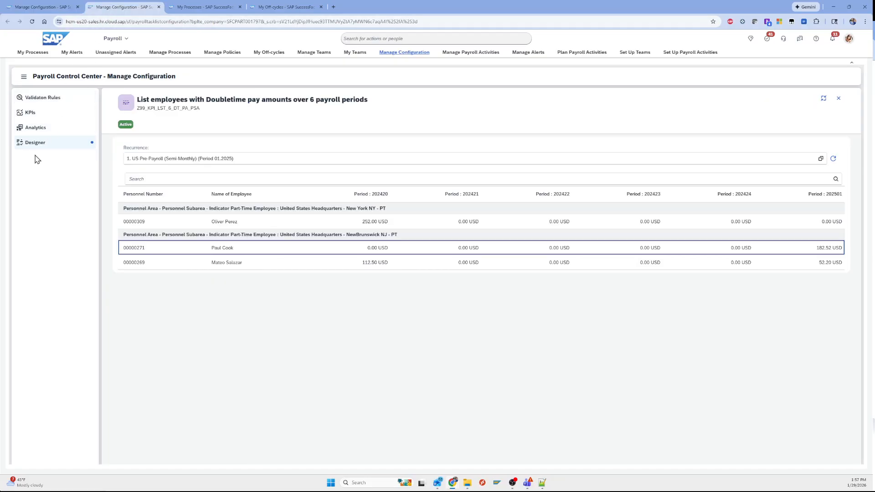
{"action": "left_click", "coordinate": [58, 8]}
{"action": "left_click", "coordinate": [35, 117]}
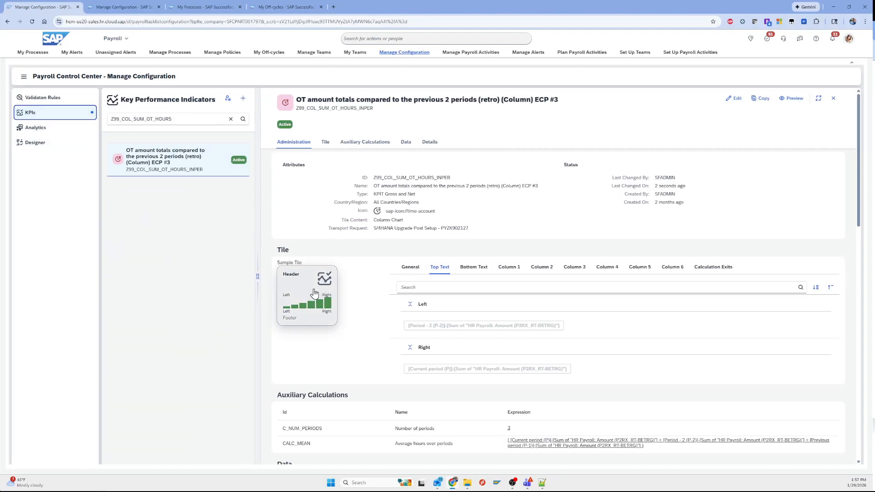
{"action": "scroll", "coordinate": [454, 306], "scroll_direction": "down", "scroll_amount": 10}
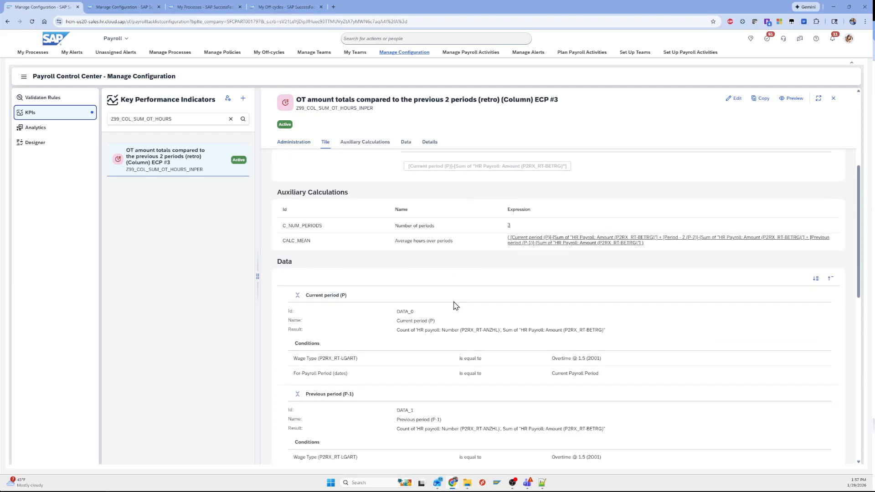
{"action": "scroll", "coordinate": [454, 306], "scroll_direction": "down", "scroll_amount": 3}
{"action": "left_click_drag", "start_coordinate": [405, 325], "coordinate": [532, 332]}
{"action": "left_click", "coordinate": [487, 322]}
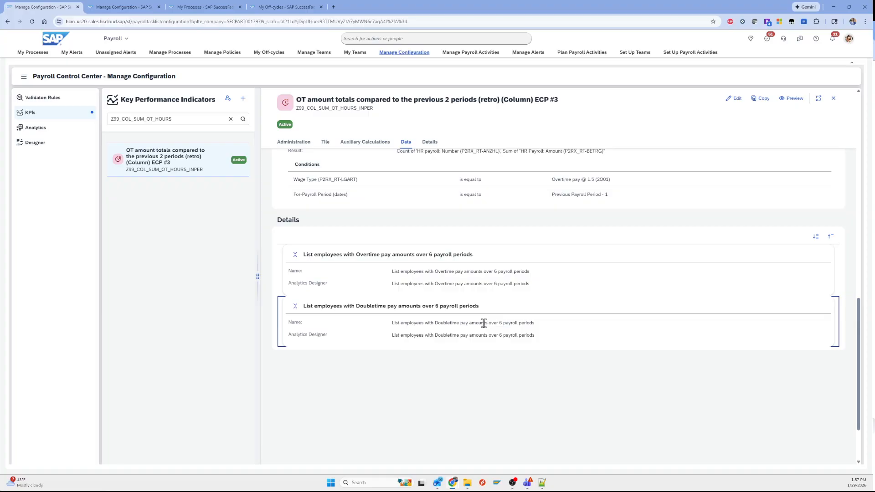
Step: Return to the EPI-USE KPIs USA analytics and open Manage Processes in a separate browser tab
{"action": "left_click", "coordinate": [33, 127]}
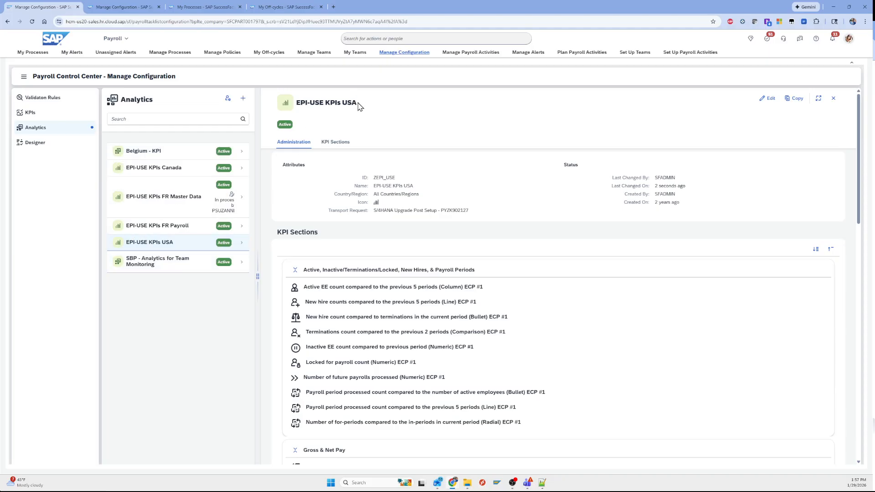
{"action": "left_click_drag", "start_coordinate": [361, 106], "coordinate": [296, 105]}
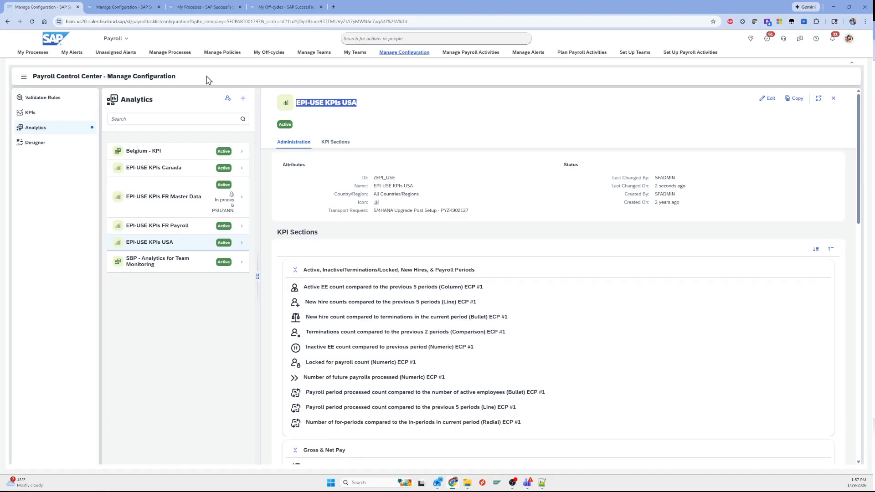
{"action": "right_click", "coordinate": [168, 56]}
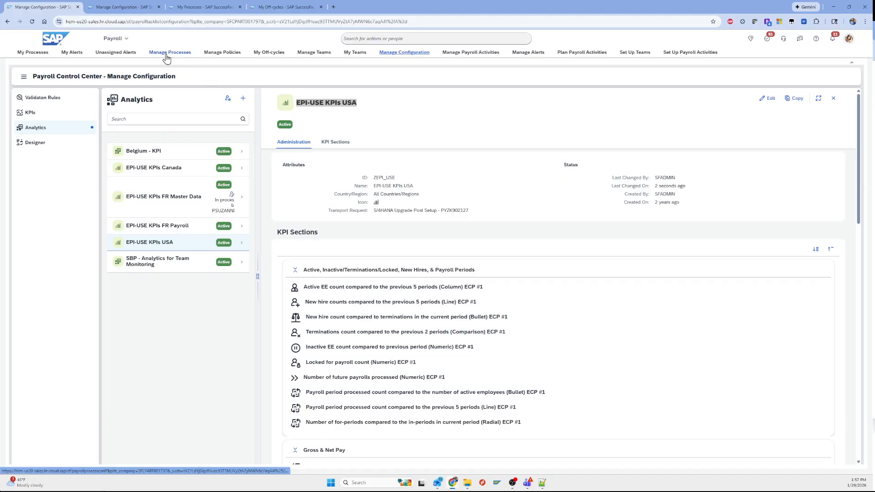
{"action": "left_click", "coordinate": [190, 64]}
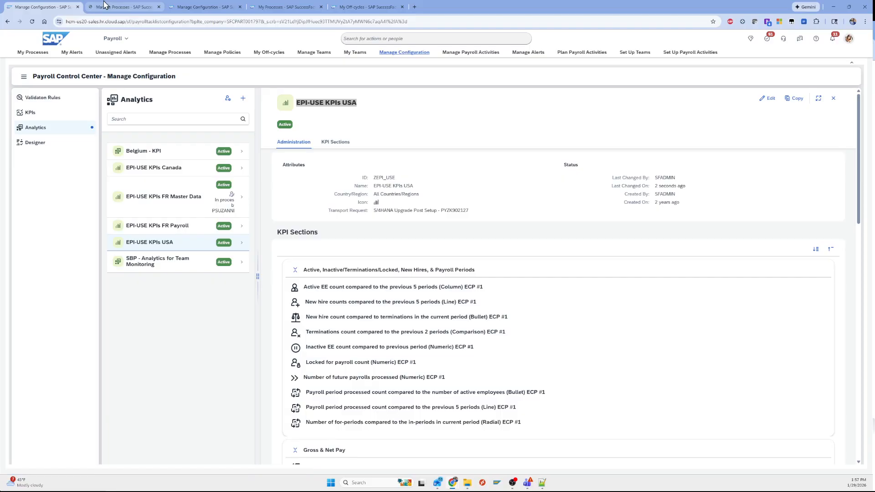
Step: Examine the name and the KPI sections of the EPI-USE KPIs USA analytics
{"action": "left_click", "coordinate": [359, 106]}
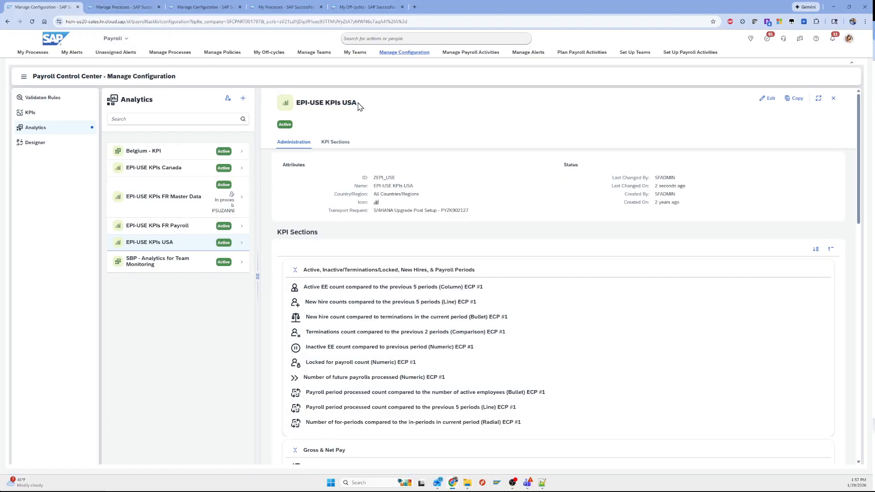
{"action": "left_click_drag", "start_coordinate": [359, 107], "coordinate": [299, 101]}
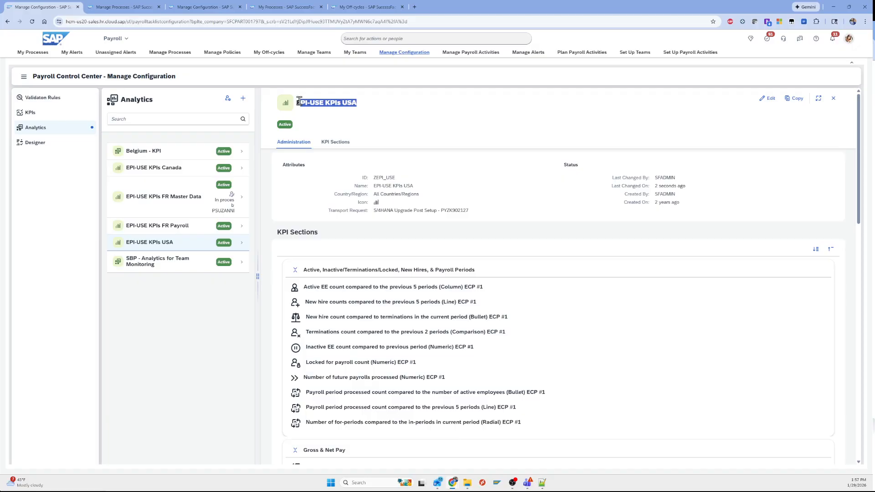
{"action": "left_click", "coordinate": [299, 101]}
{"action": "left_click_drag", "start_coordinate": [297, 102], "coordinate": [329, 108]}
{"action": "left_click", "coordinate": [329, 109]}
{"action": "scroll", "coordinate": [342, 256], "scroll_direction": "down", "scroll_amount": 2}
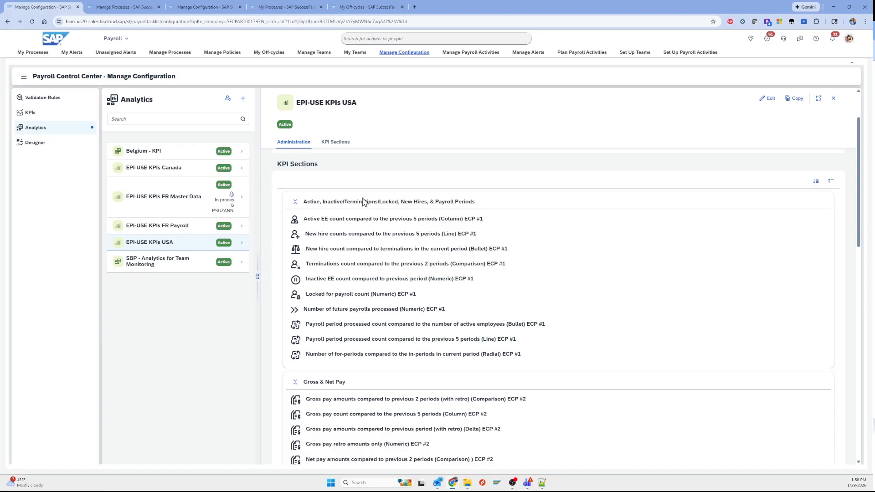
{"action": "scroll", "coordinate": [363, 228], "scroll_direction": "down", "scroll_amount": 2}
{"action": "scroll", "coordinate": [346, 296], "scroll_direction": "up", "scroll_amount": 4}
{"action": "scroll", "coordinate": [315, 280], "scroll_direction": "down", "scroll_amount": 3}
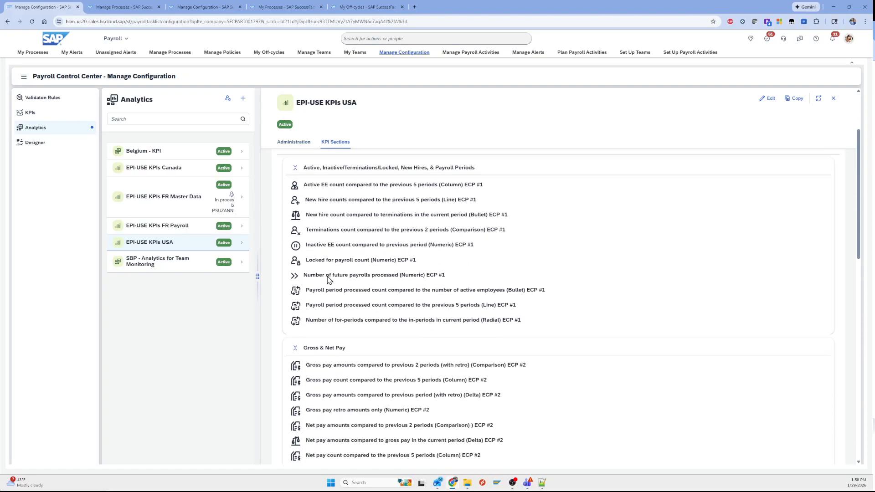
{"action": "scroll", "coordinate": [338, 260], "scroll_direction": "up", "scroll_amount": 3}
Step: Look over the list of configured payroll processes, and refresh the status of the Run Policies (Create Alerts & KPIs) step
{"action": "left_click", "coordinate": [131, 7]}
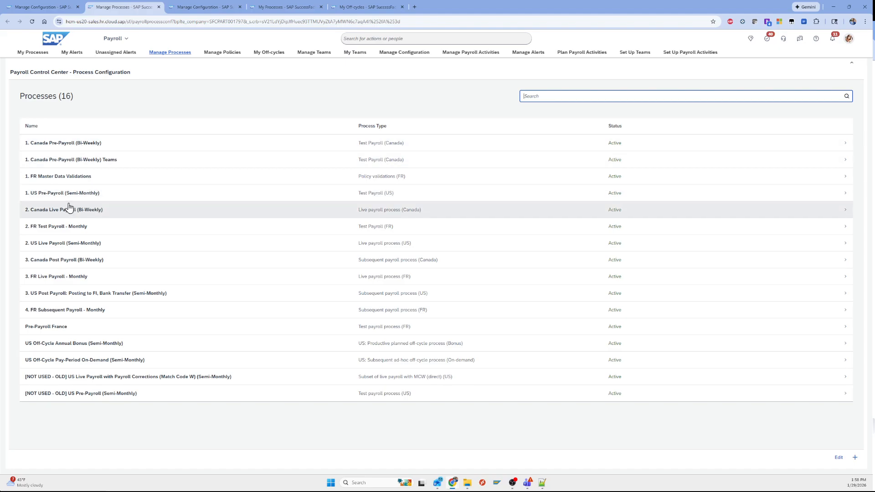
{"action": "left_click", "coordinate": [253, 6]}
{"action": "left_click", "coordinate": [17, 456]}
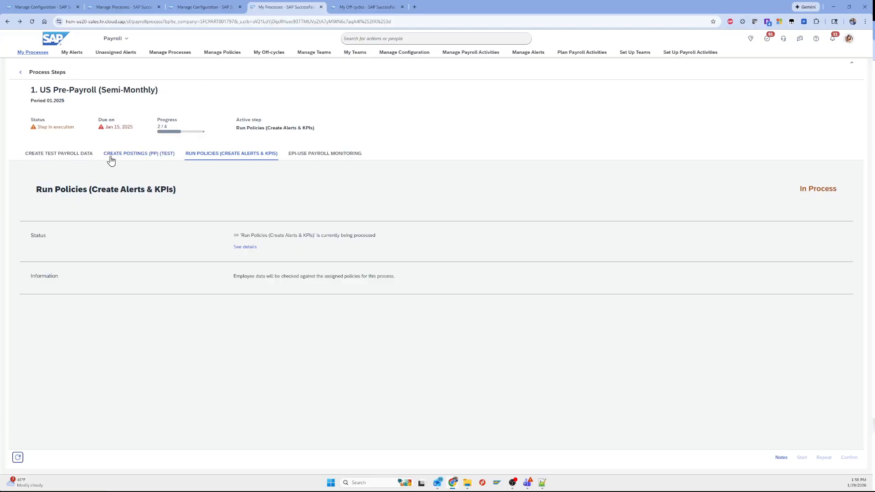
Step: Examine the US Pre-Payroll (Semi-Monthly) process in Manage Processes, focusing on its assigned policies and its analytics
{"action": "left_click_drag", "start_coordinate": [38, 90], "coordinate": [134, 91]}
{"action": "left_click", "coordinate": [146, 94]}
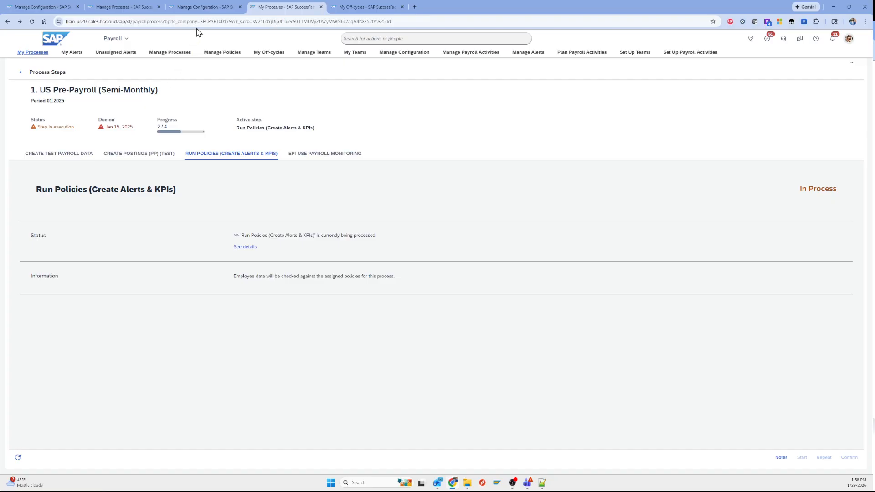
{"action": "left_click", "coordinate": [99, 7]}
{"action": "left_click", "coordinate": [61, 193]}
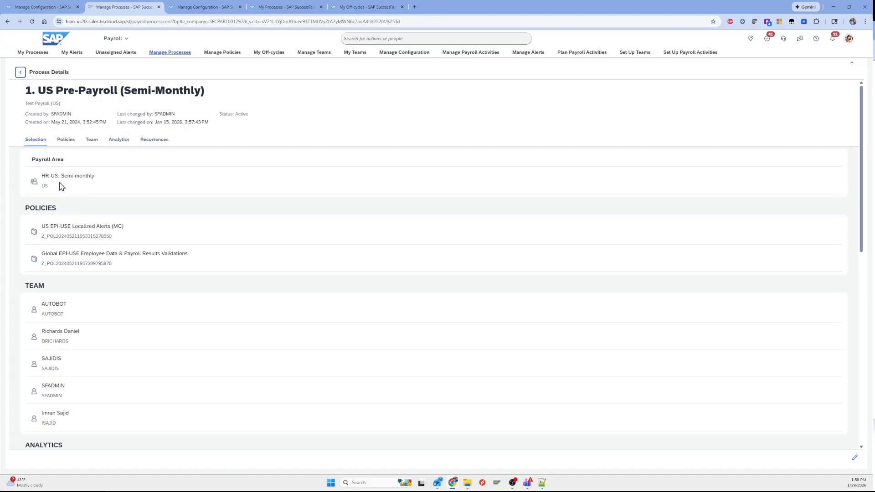
{"action": "scroll", "coordinate": [99, 179], "scroll_direction": "down", "scroll_amount": 1}
{"action": "left_click_drag", "start_coordinate": [34, 188], "coordinate": [111, 188]}
{"action": "left_click", "coordinate": [112, 187]}
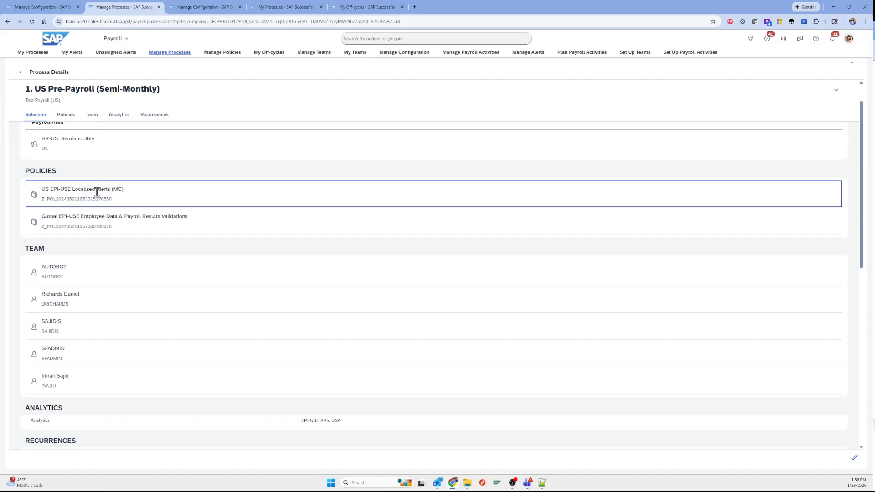
{"action": "scroll", "coordinate": [96, 192], "scroll_direction": "down", "scroll_amount": 2}
{"action": "left_click_drag", "start_coordinate": [340, 354], "coordinate": [304, 352]}
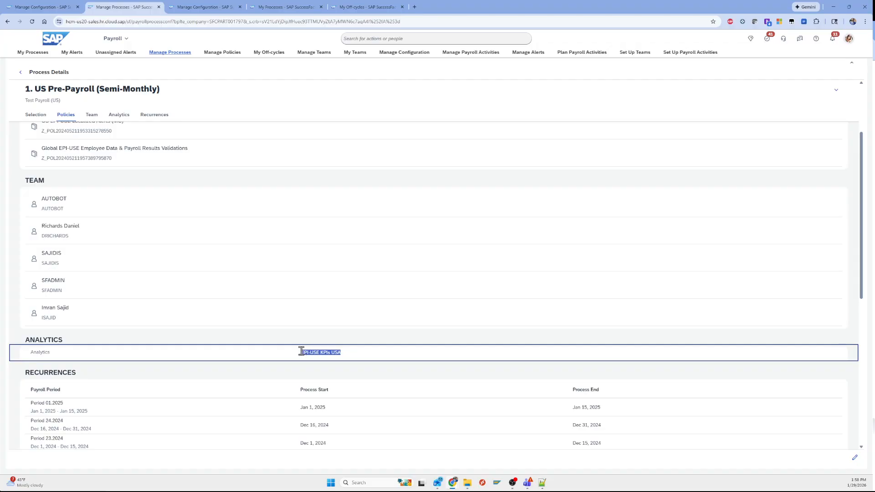
{"action": "left_click", "coordinate": [301, 354]}
Step: Look through the KPI sections of the EPI-USE KPIs USA analytics in Manage Configuration, down to the Gross & Net Pay KPIs
{"action": "left_click", "coordinate": [42, 6]}
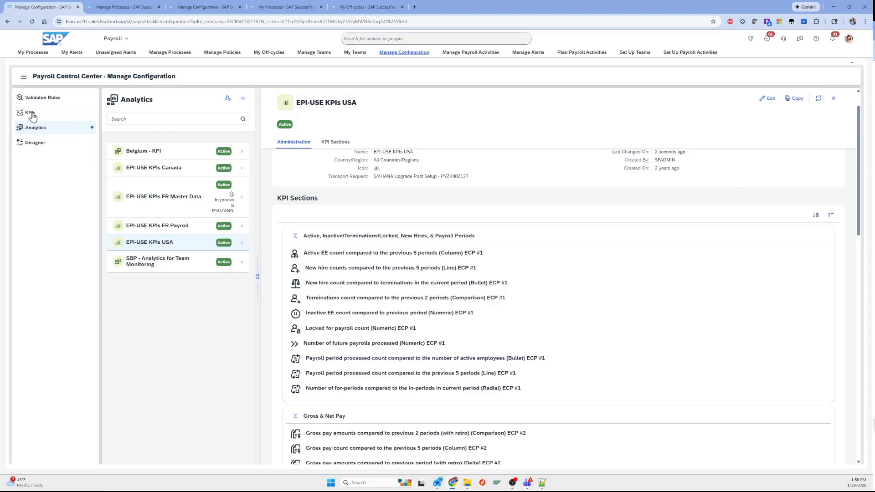
{"action": "left_click", "coordinate": [39, 118]}
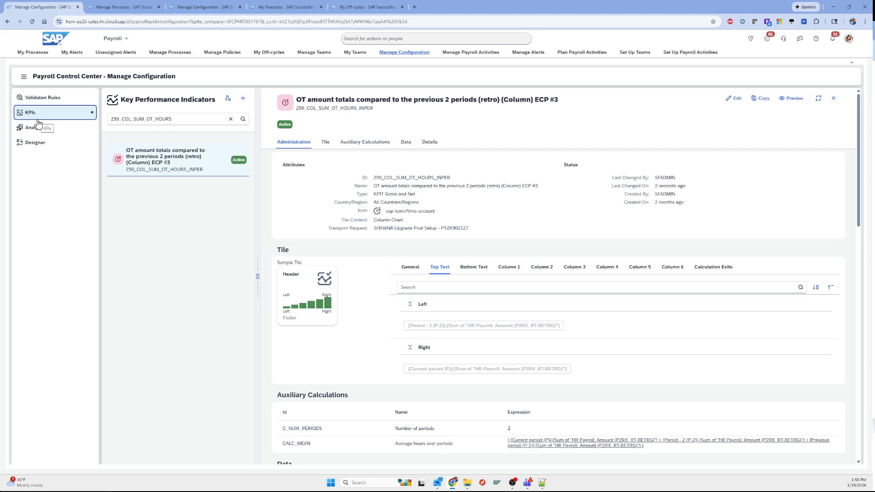
{"action": "left_click", "coordinate": [37, 128]}
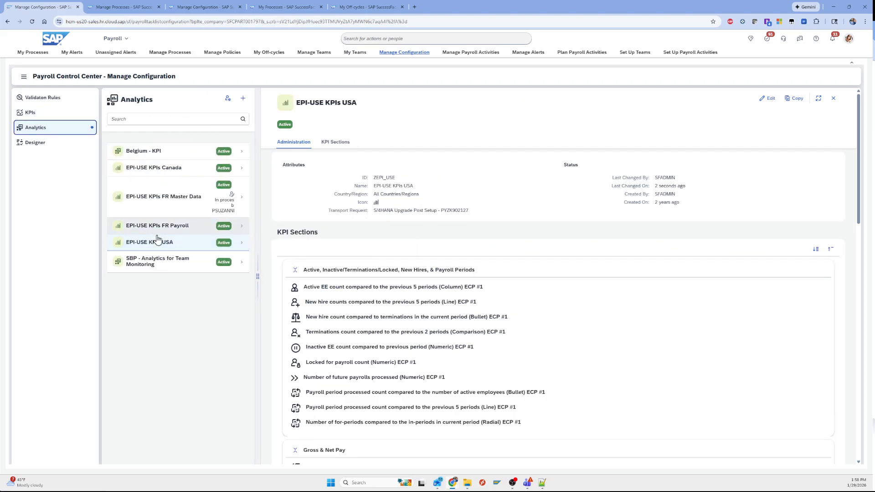
{"action": "scroll", "coordinate": [312, 280], "scroll_direction": "down", "scroll_amount": 1}
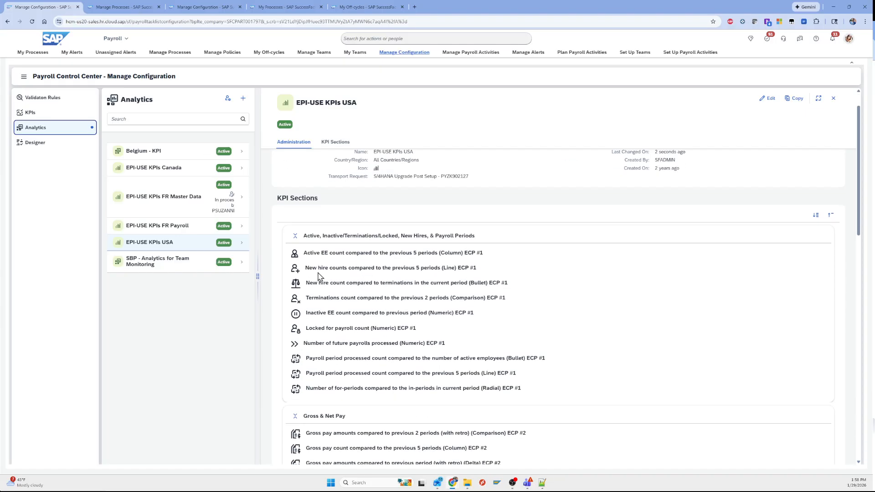
{"action": "left_click_drag", "start_coordinate": [307, 237], "coordinate": [482, 243]}
{"action": "left_click", "coordinate": [481, 244]}
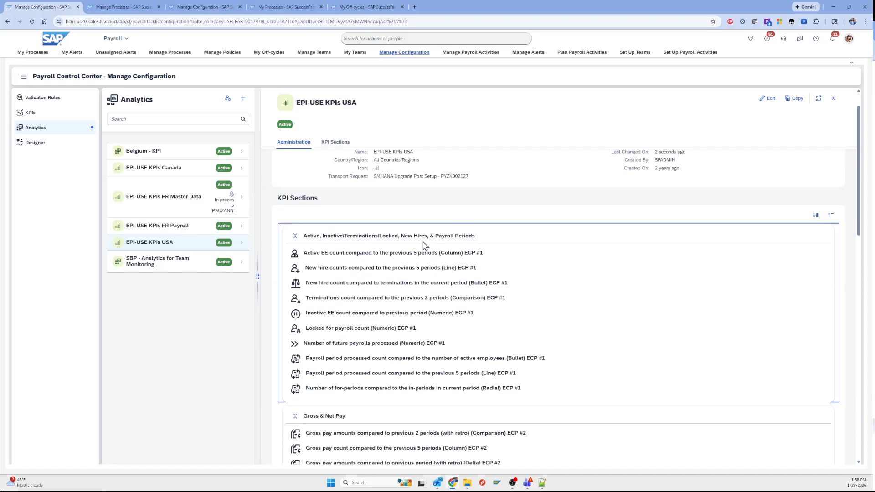
{"action": "scroll", "coordinate": [318, 239], "scroll_direction": "down", "scroll_amount": 5}
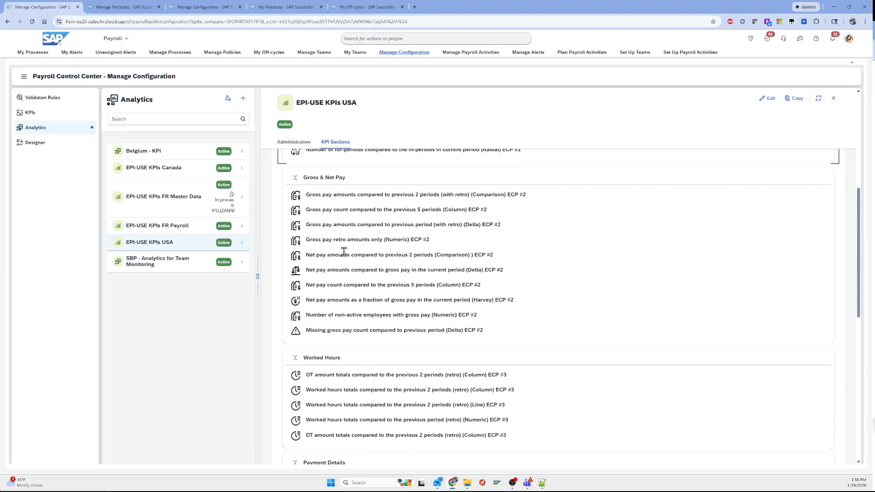
{"action": "left_click_drag", "start_coordinate": [310, 255], "coordinate": [498, 259]}
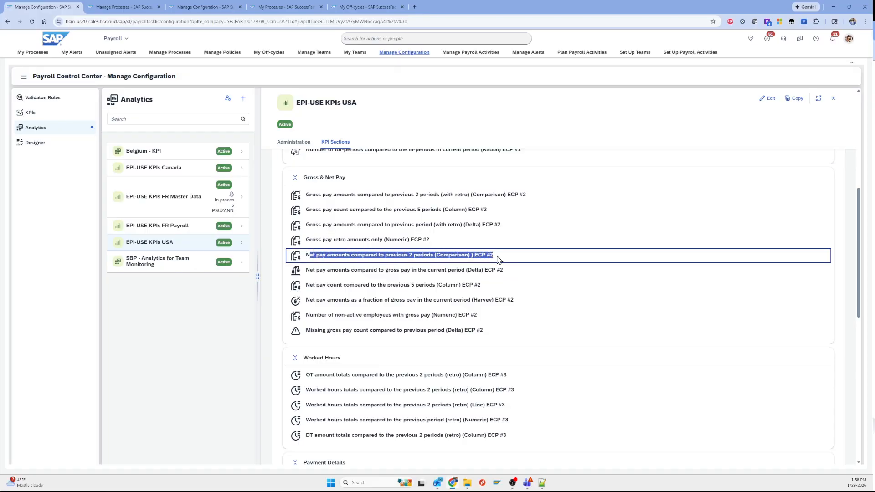
Step: Check the overtime and doubletime employee lists in the details of the OT amount totals KPI
{"action": "left_click", "coordinate": [49, 114]}
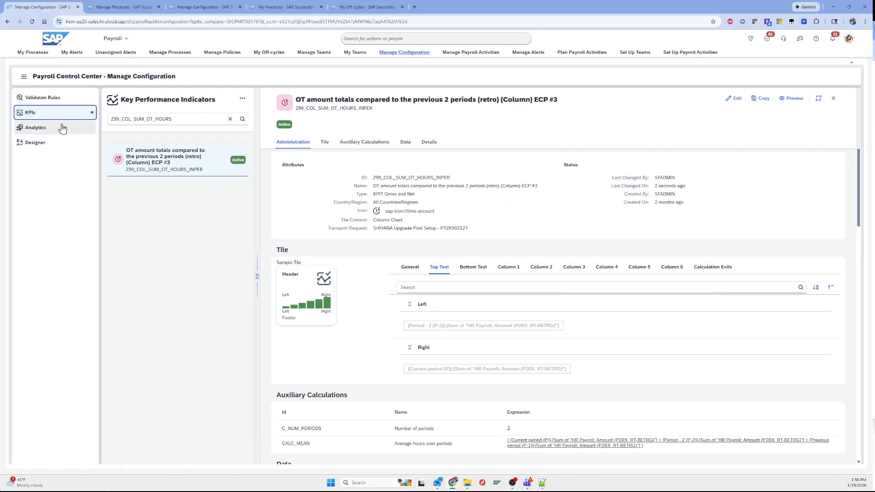
{"action": "scroll", "coordinate": [441, 282], "scroll_direction": "down", "scroll_amount": 15}
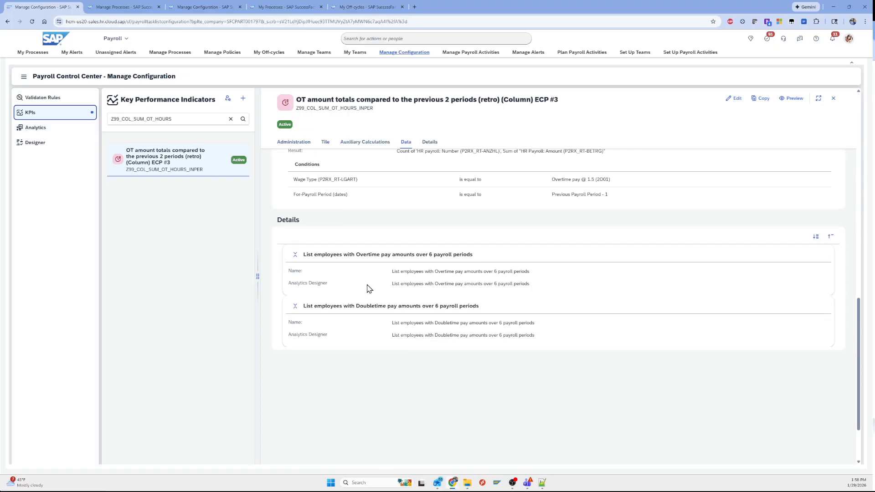
{"action": "left_click_drag", "start_coordinate": [321, 255], "coordinate": [428, 265]}
{"action": "left_click", "coordinate": [375, 255]}
{"action": "left_click", "coordinate": [368, 306]}
{"action": "left_click", "coordinate": [343, 248]}
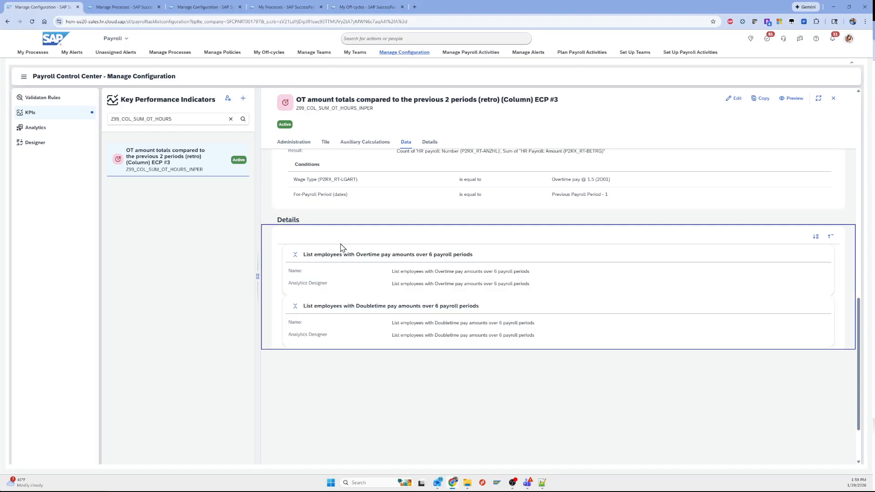
Step: Compare the name of the EPI-USE KPIs USA analytics with the analytics assigned to the US Pre-Payroll (Semi-Monthly) process
{"action": "left_click", "coordinate": [36, 133]}
{"action": "left_click_drag", "start_coordinate": [361, 103], "coordinate": [292, 104]}
{"action": "left_click", "coordinate": [333, 101]}
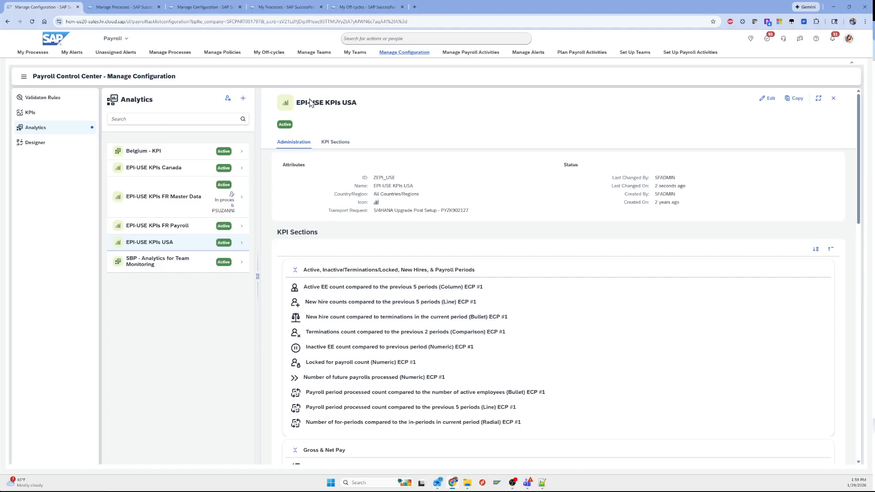
{"action": "left_click", "coordinate": [114, 8]}
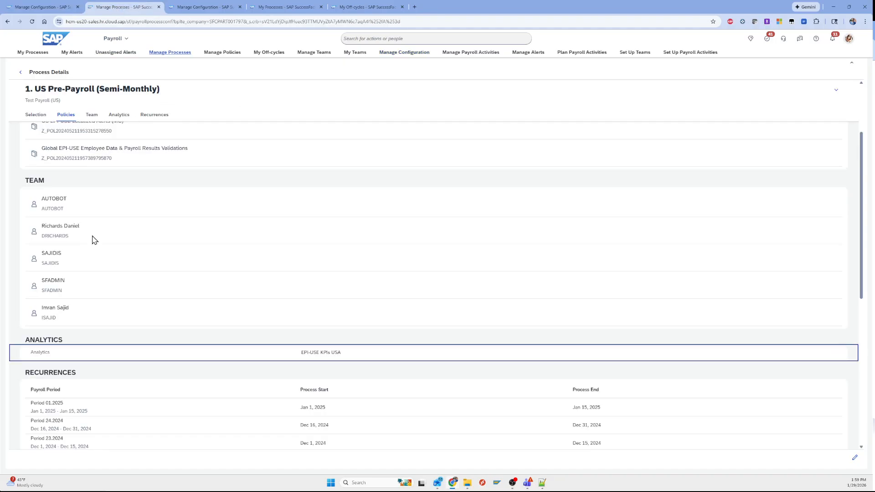
{"action": "left_click_drag", "start_coordinate": [29, 341], "coordinate": [70, 344]}
{"action": "left_click", "coordinate": [71, 344]}
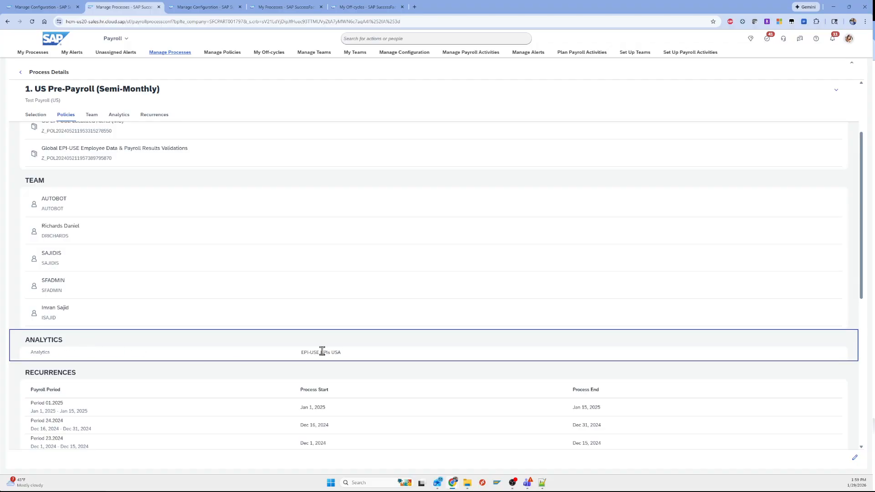
{"action": "left_click_drag", "start_coordinate": [351, 354], "coordinate": [297, 356]}
{"action": "left_click", "coordinate": [296, 355]}
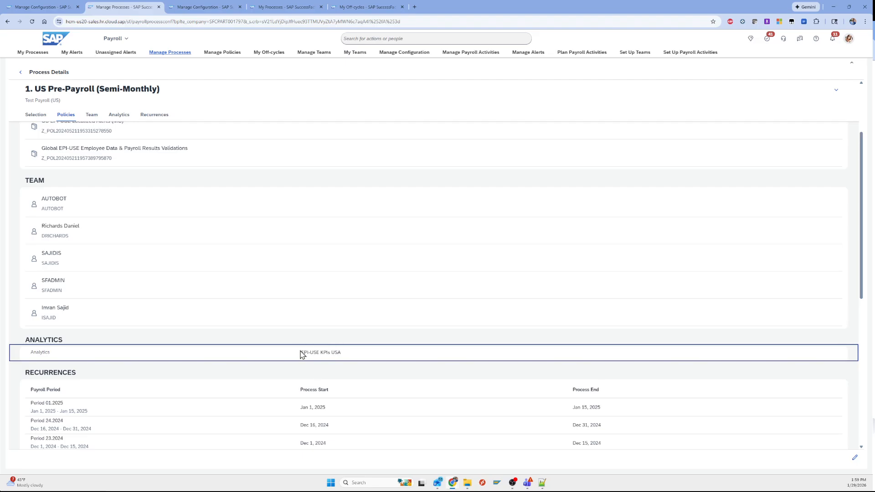
Step: Return to Manage Configuration, view the KPI configuration briefly, and reopen the EPI-USE KPIs USA analytics
{"action": "left_click", "coordinate": [36, 7]}
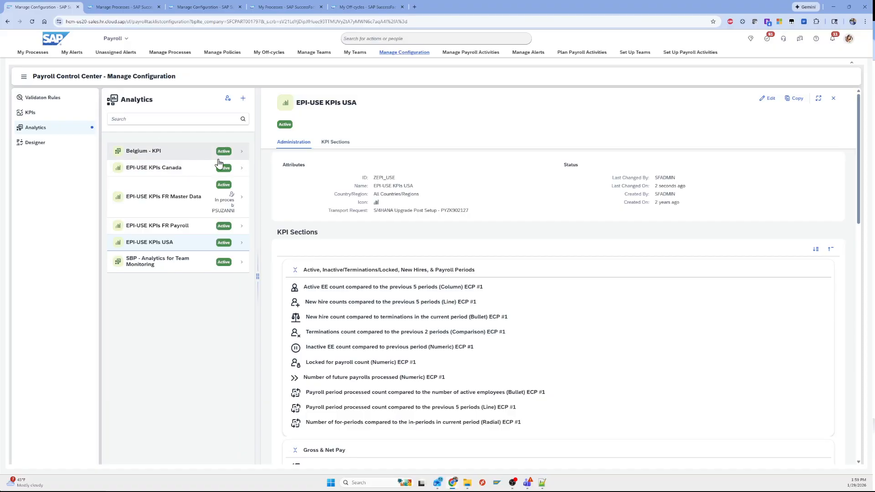
{"action": "left_click", "coordinate": [35, 117]}
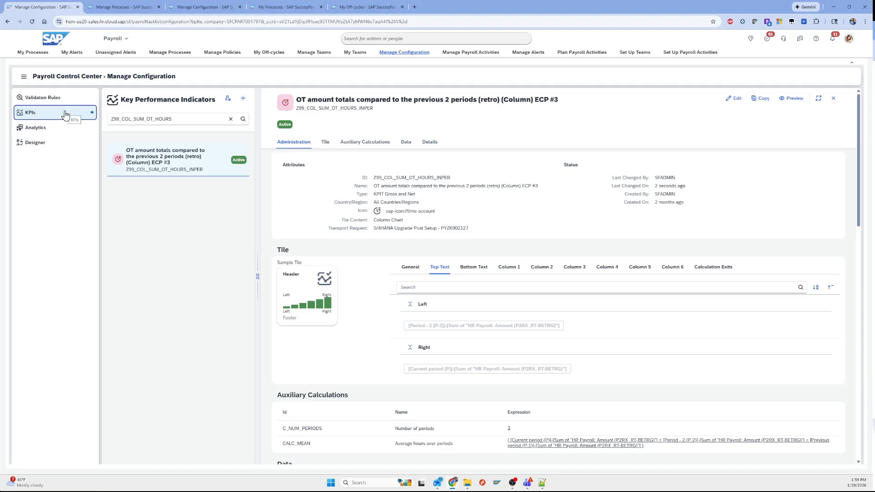
{"action": "left_click", "coordinate": [41, 128]}
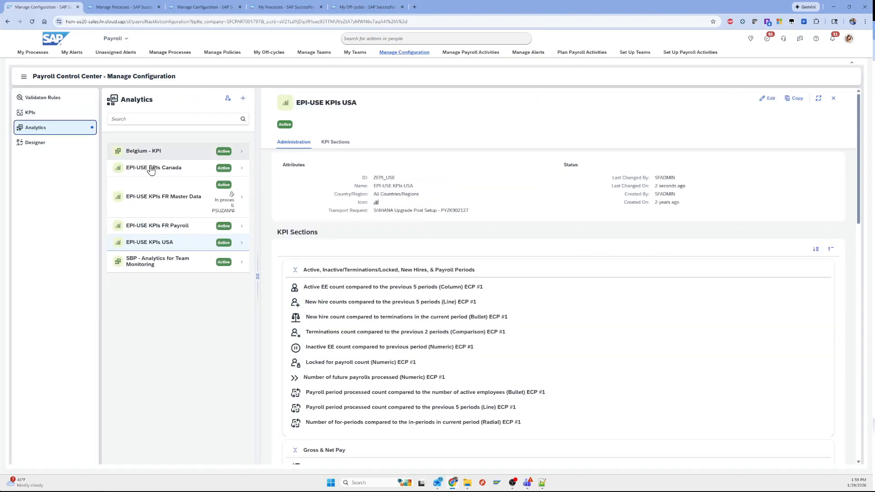
{"action": "left_click", "coordinate": [163, 242]}
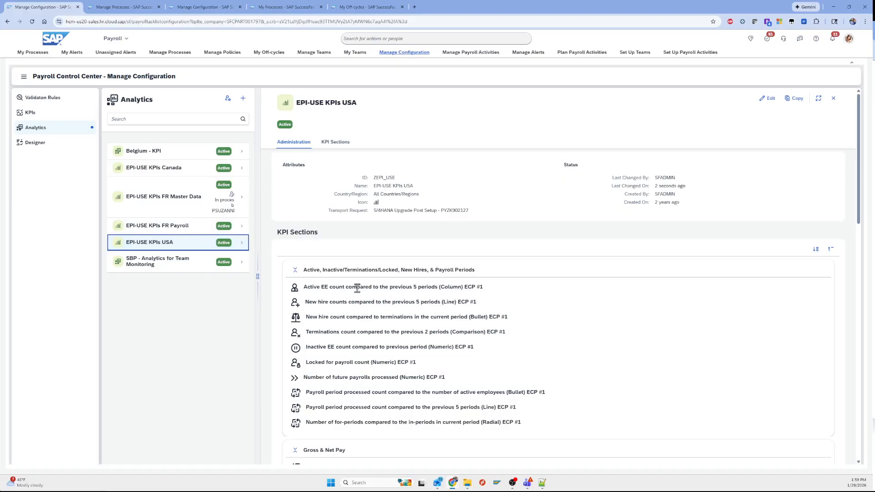
{"action": "scroll", "coordinate": [333, 283], "scroll_direction": "down", "scroll_amount": 1}
{"action": "scroll", "coordinate": [362, 291], "scroll_direction": "up", "scroll_amount": 1}
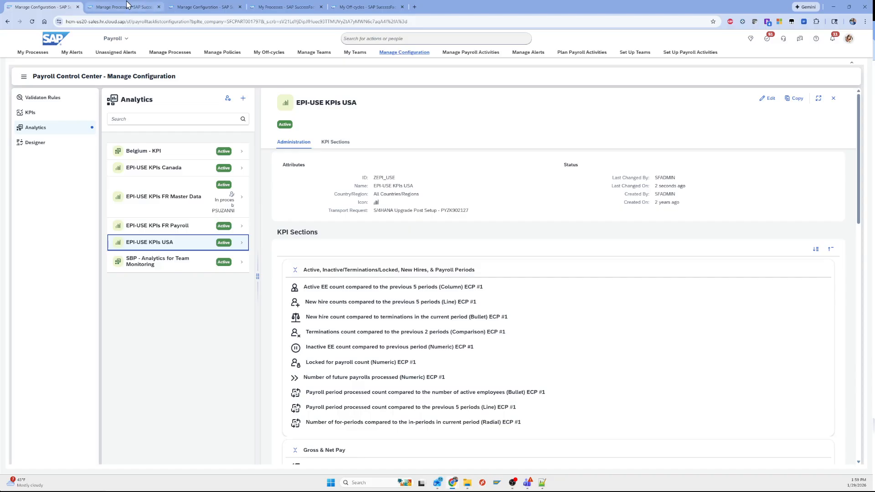
Step: Refresh the US Pre-Payroll process status and examine the OT at 1.5X and OT at 2.0X tiles in EPI-USE Payroll Monitoring
{"action": "left_click", "coordinate": [285, 7]}
{"action": "left_click", "coordinate": [18, 456]}
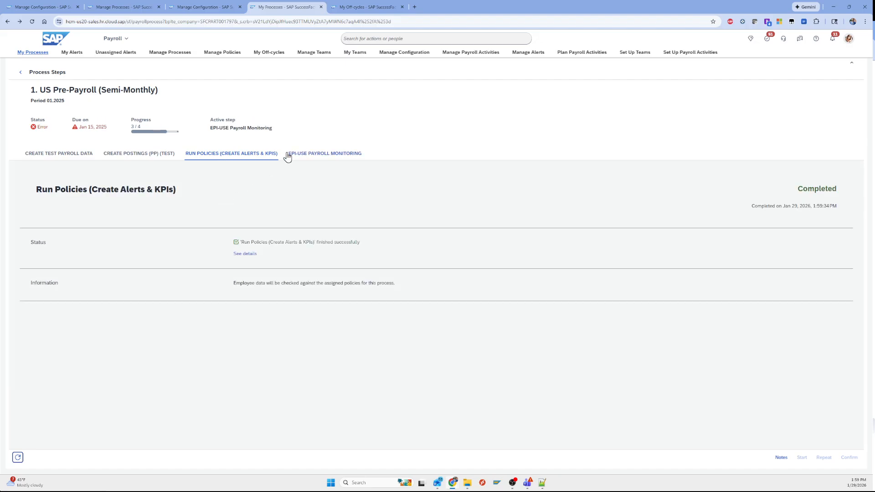
{"action": "left_click", "coordinate": [305, 159]}
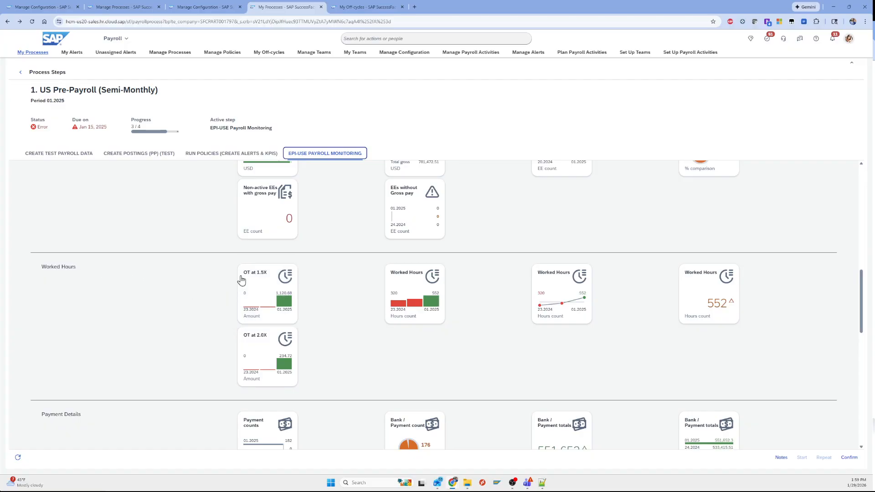
{"action": "mouse_move", "coordinate": [276, 285]}
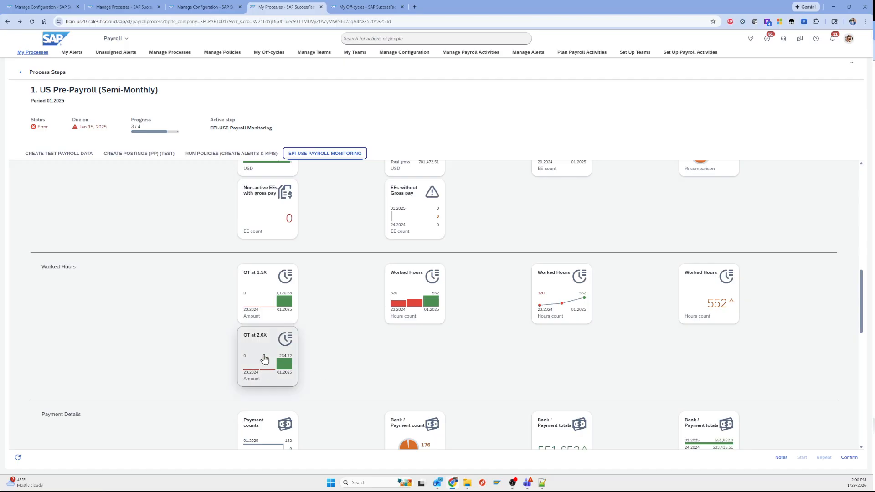
{"action": "mouse_move", "coordinate": [264, 356]}
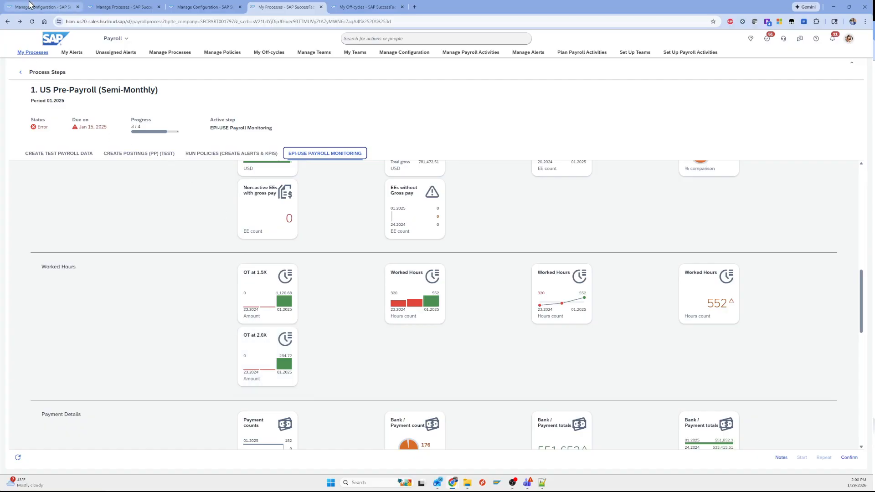
Step: Return to the KPI configuration in Manage Configuration
{"action": "left_click", "coordinate": [42, 7]}
{"action": "left_click", "coordinate": [30, 112]}
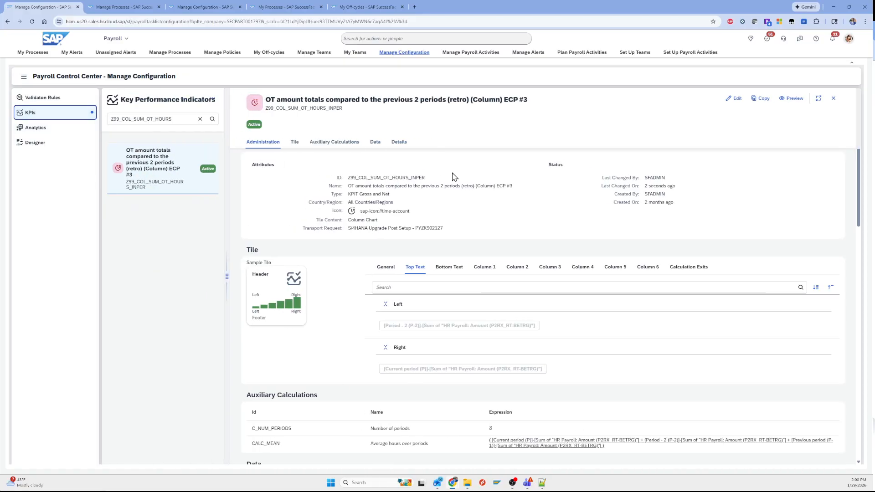
{"action": "left_click", "coordinate": [734, 98]}
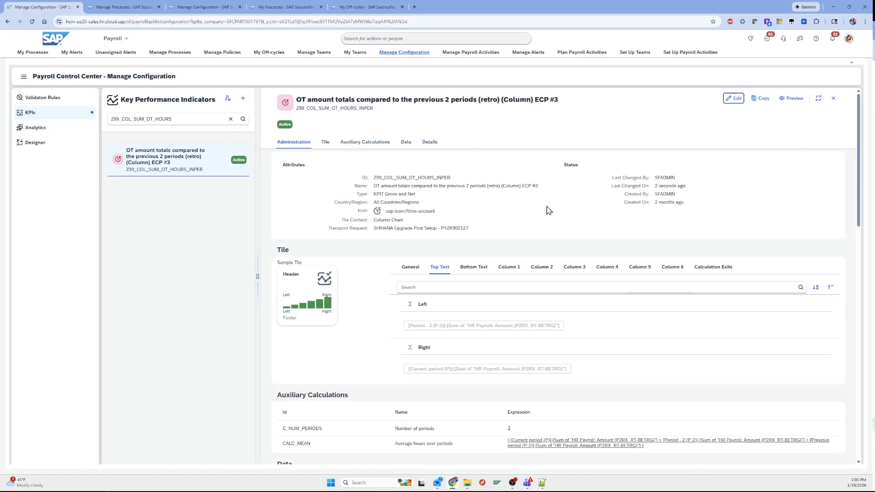
{"action": "scroll", "coordinate": [554, 306], "scroll_direction": "down", "scroll_amount": 3}
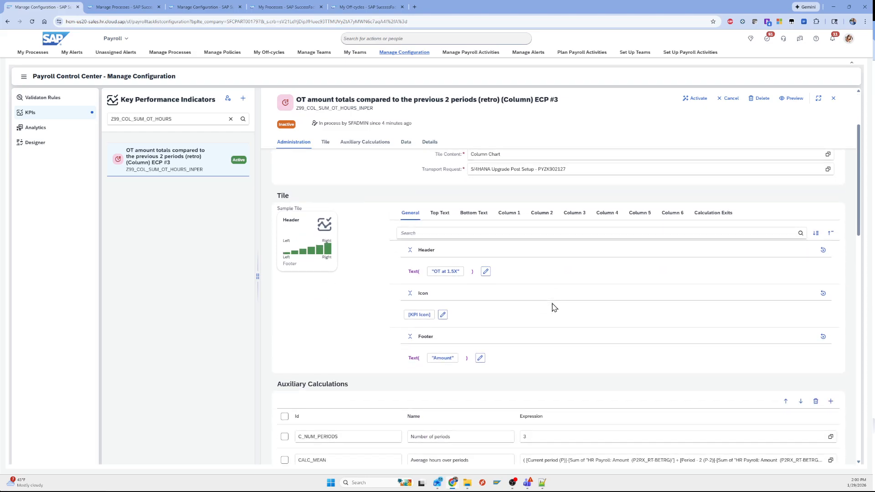
{"action": "left_click", "coordinate": [445, 238]}
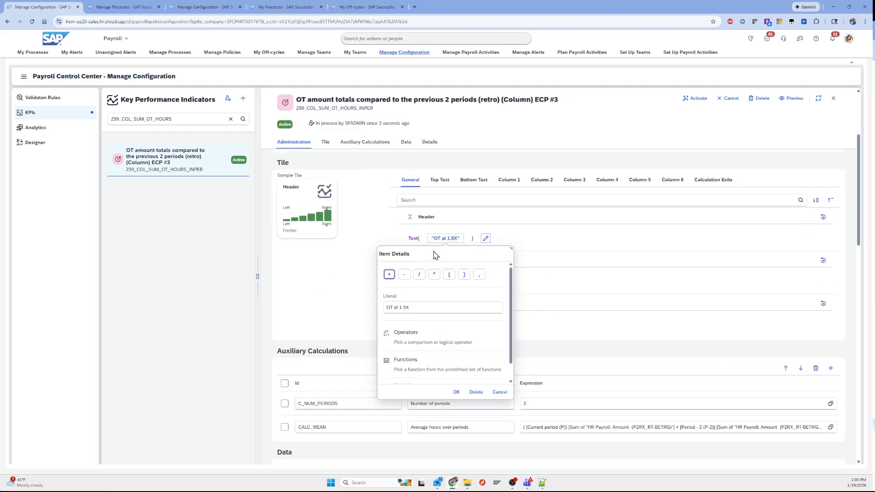
{"action": "left_click", "coordinate": [387, 307]}
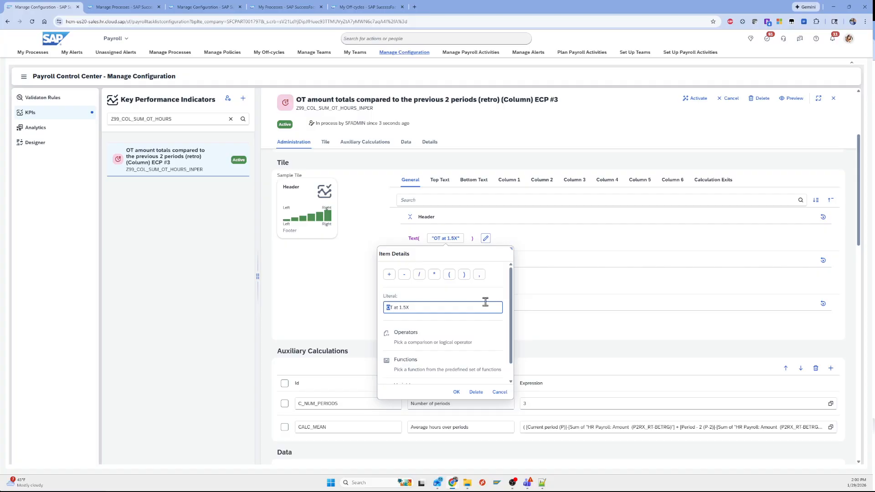
{"action": "left_click", "coordinate": [498, 392]}
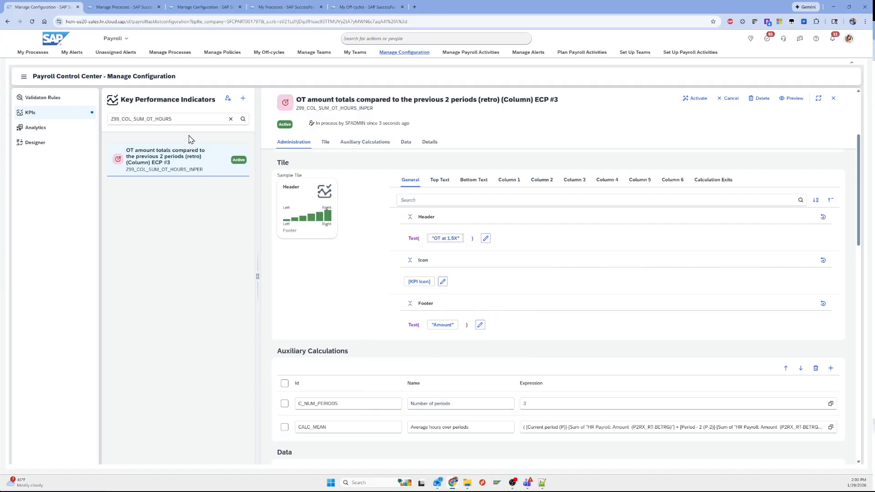
Step: Search the KPIs for Z99_COL_SUM_DT and open the DT amount totals KPI
{"action": "left_click_drag", "start_coordinate": [188, 121], "coordinate": [141, 122]}
{"action": "key", "text": "BackSpace"}
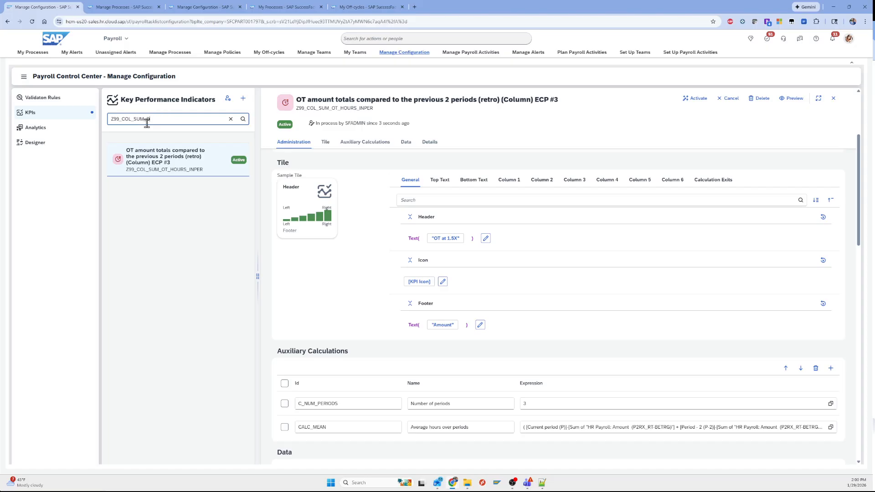
{"action": "left_click", "coordinate": [163, 172]}
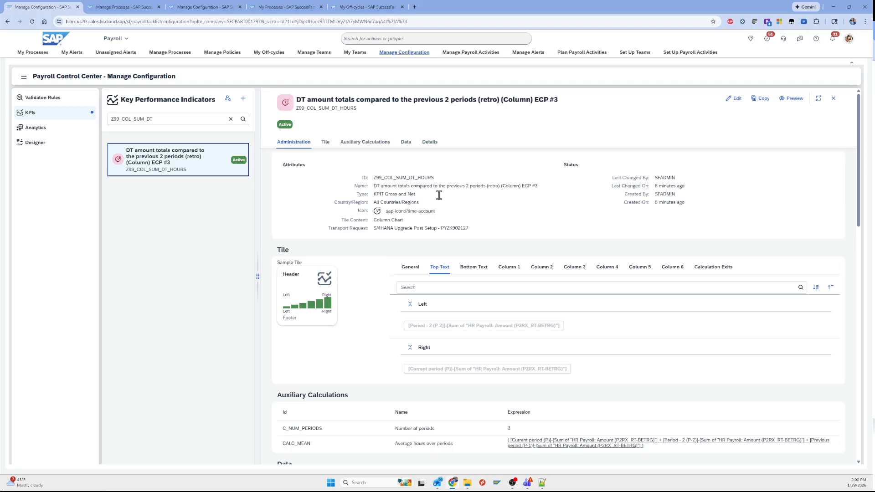
Step: Edit the DT amount totals KPI, set its tile header text to "DT at 2X", and preview the tile
{"action": "left_click", "coordinate": [734, 98]}
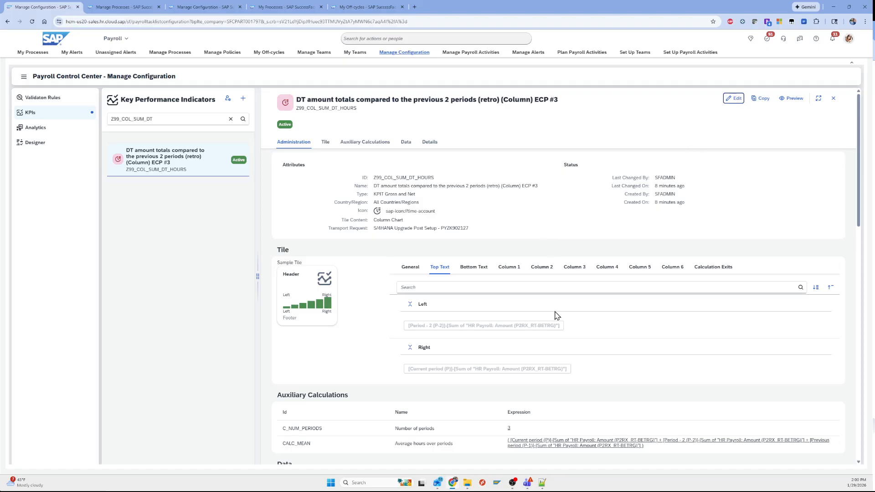
{"action": "scroll", "coordinate": [553, 310], "scroll_direction": "down", "scroll_amount": 10}
{"action": "scroll", "coordinate": [438, 355], "scroll_direction": "down", "scroll_amount": 5}
{"action": "scroll", "coordinate": [444, 349], "scroll_direction": "up", "scroll_amount": 10}
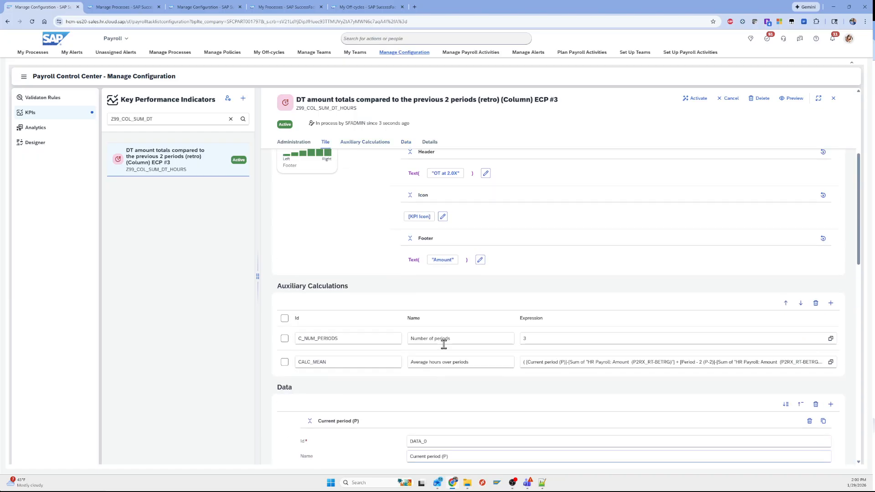
{"action": "scroll", "coordinate": [445, 346], "scroll_direction": "up", "scroll_amount": 3}
{"action": "left_click", "coordinate": [446, 275]}
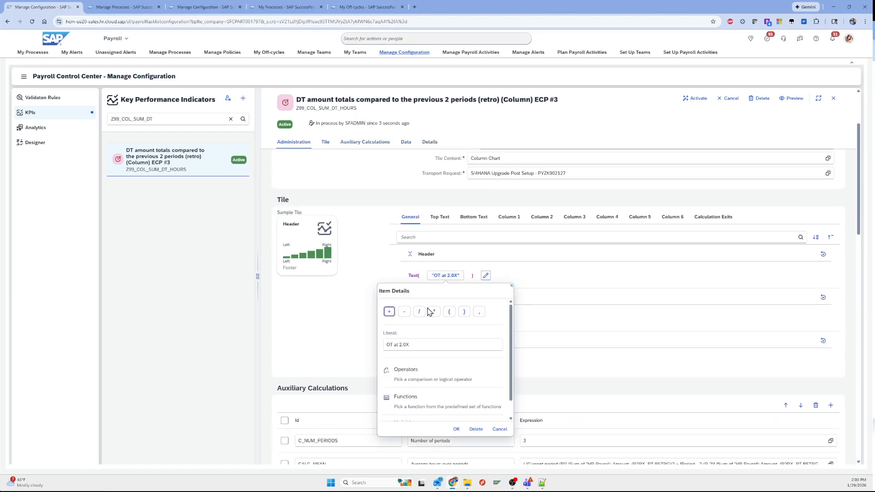
{"action": "double_click", "coordinate": [393, 345]}
{"action": "type", "text": "DT"}
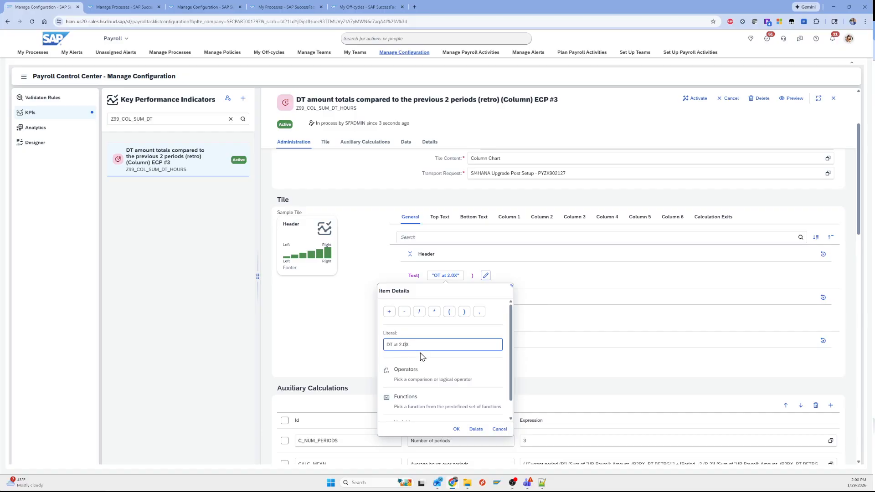
{"action": "key", "text": "BackSpace"}
{"action": "left_click", "coordinate": [456, 429]}
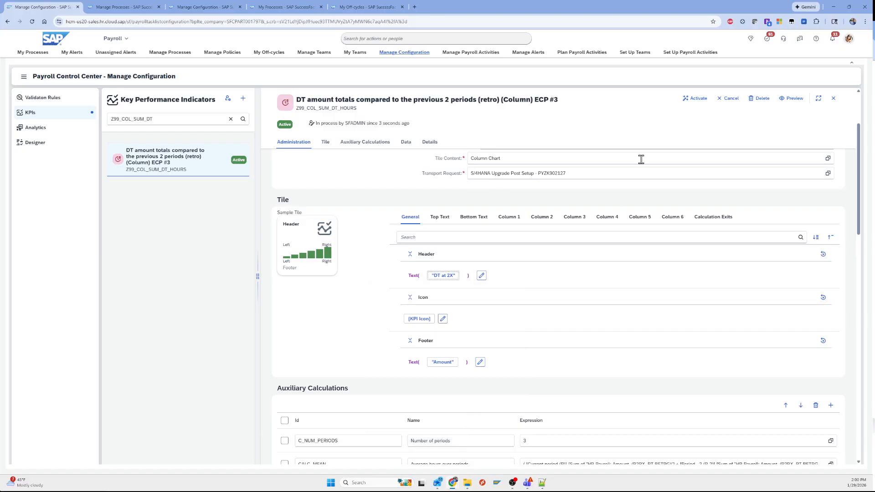
{"action": "left_click", "coordinate": [792, 98]}
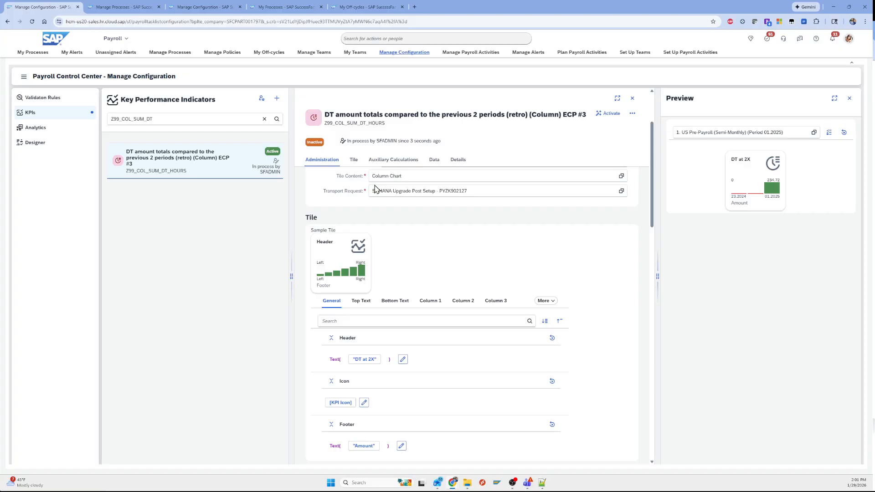
Step: In My Processes, examine the employee details of the OT at 2.0X tile and return to the process steps
{"action": "left_click", "coordinate": [121, 7]}
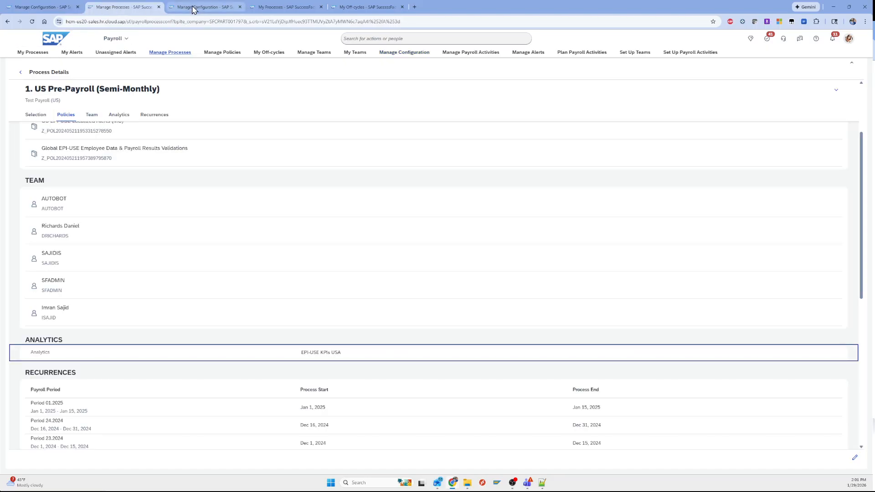
{"action": "left_click", "coordinate": [282, 7]}
{"action": "scroll", "coordinate": [263, 242], "scroll_direction": "down", "scroll_amount": 1}
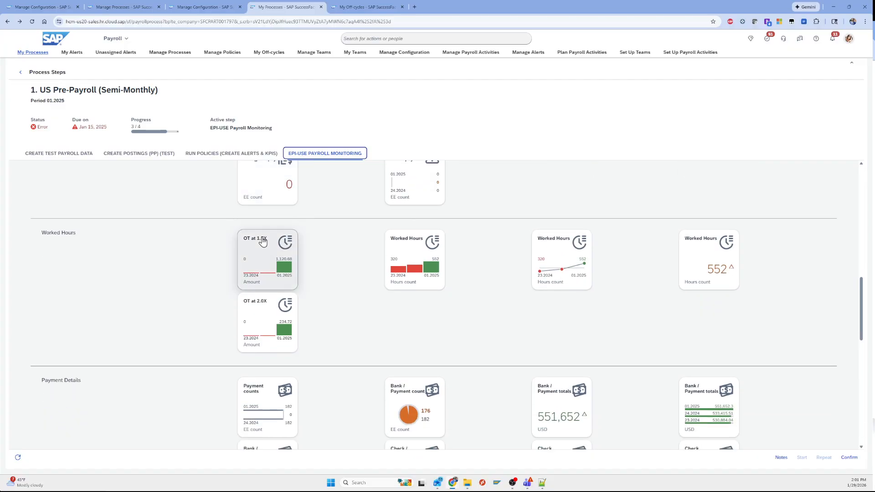
{"action": "left_click", "coordinate": [263, 242]}
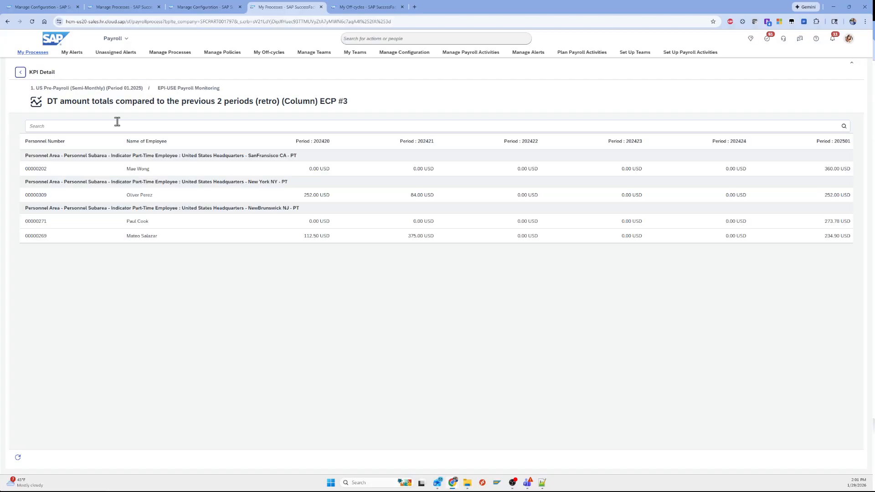
{"action": "left_click", "coordinate": [20, 72]}
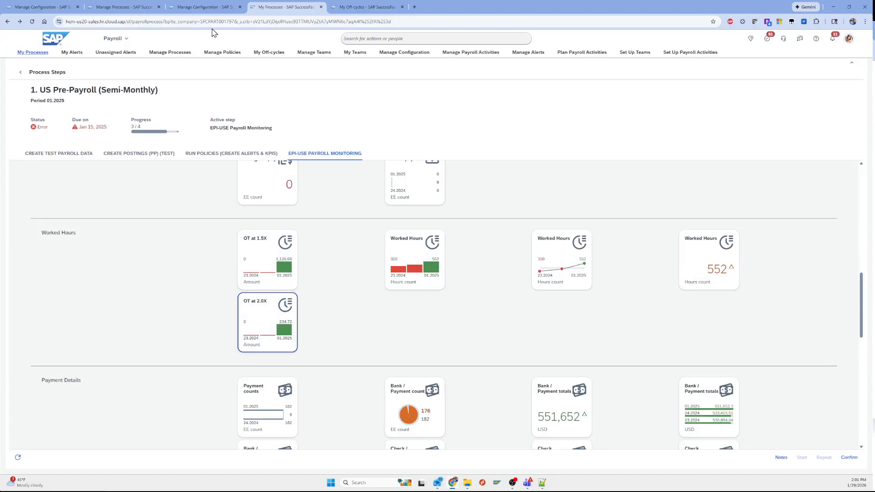
Step: Return to the DT amount totals KPI in Manage Configuration and review its Details section
{"action": "key", "text": "ctrl+1"}
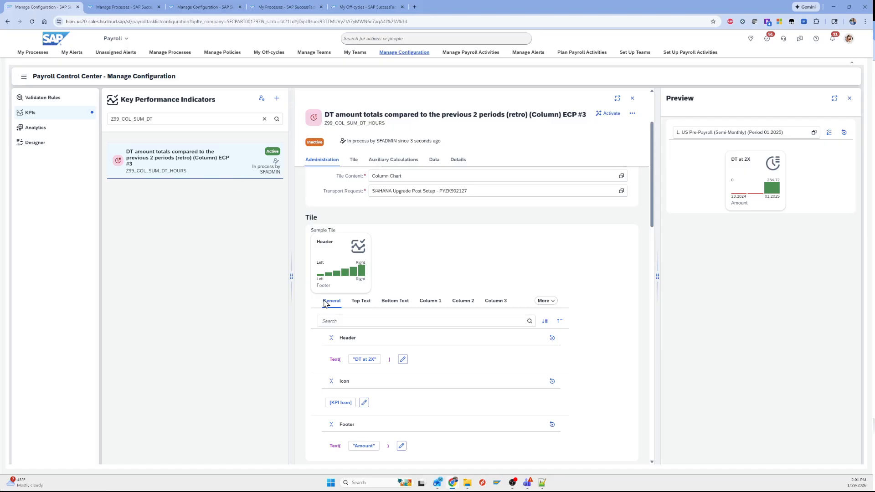
{"action": "scroll", "coordinate": [353, 274], "scroll_direction": "down", "scroll_amount": 15}
{"action": "scroll", "coordinate": [354, 274], "scroll_direction": "up", "scroll_amount": 3}
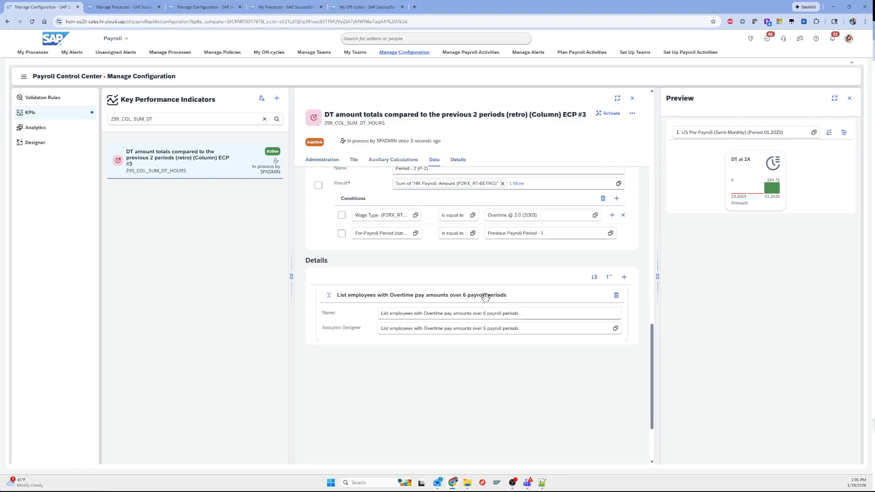
Step: Compare the Overtime and Doubletime employee lists in the OT at 1.5X tile's details in My Processes
{"action": "left_click", "coordinate": [138, 8]}
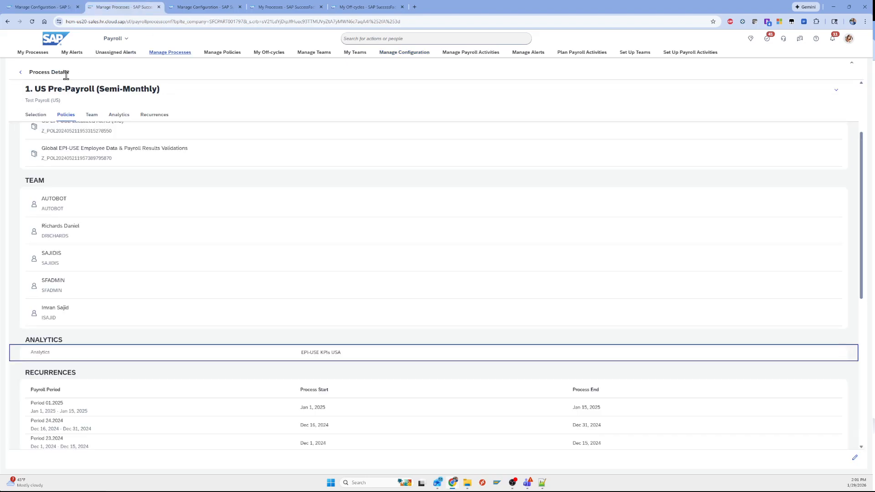
{"action": "left_click", "coordinate": [188, 6]}
{"action": "left_click", "coordinate": [291, 6]}
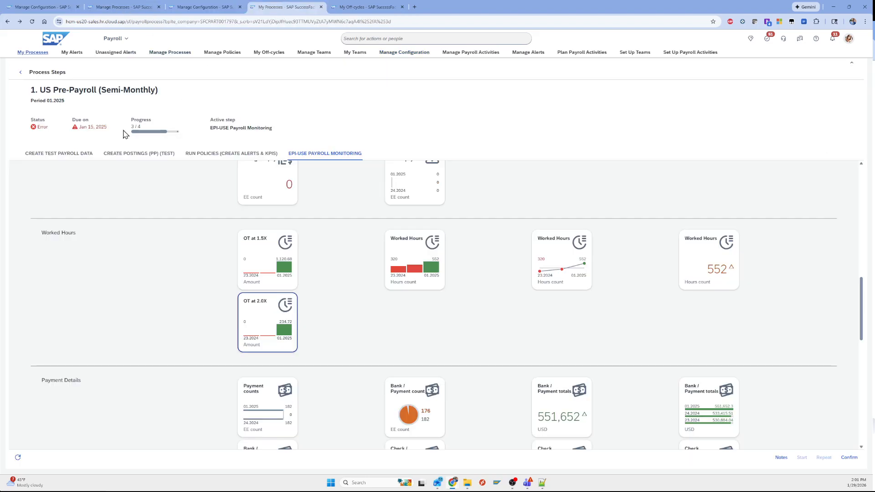
{"action": "left_click", "coordinate": [262, 264]}
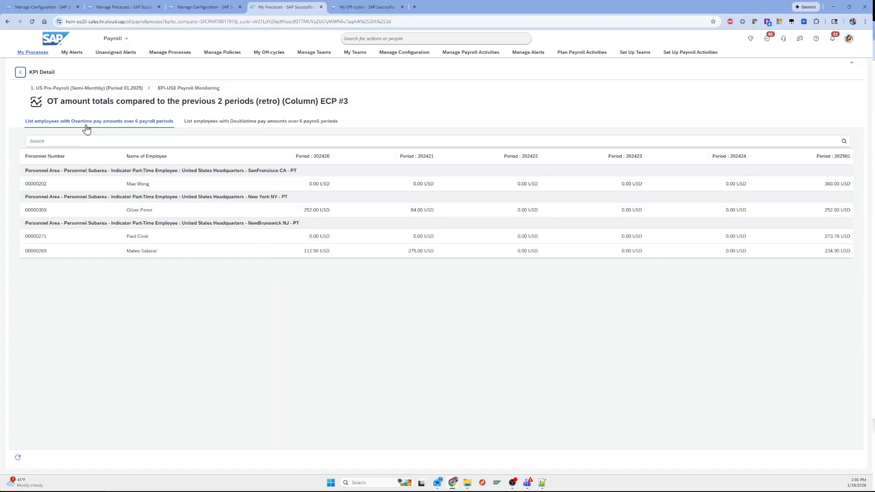
{"action": "left_click", "coordinate": [87, 127]}
{"action": "left_click", "coordinate": [226, 128]}
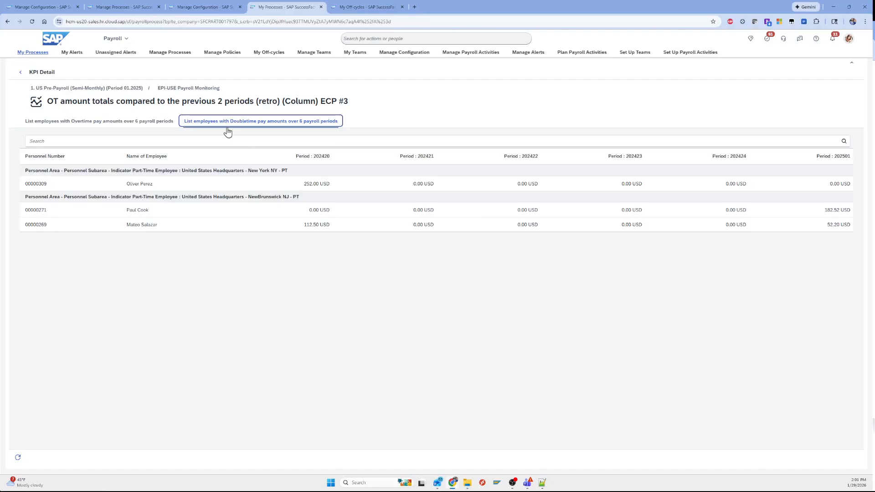
{"action": "left_click", "coordinate": [823, 213]}
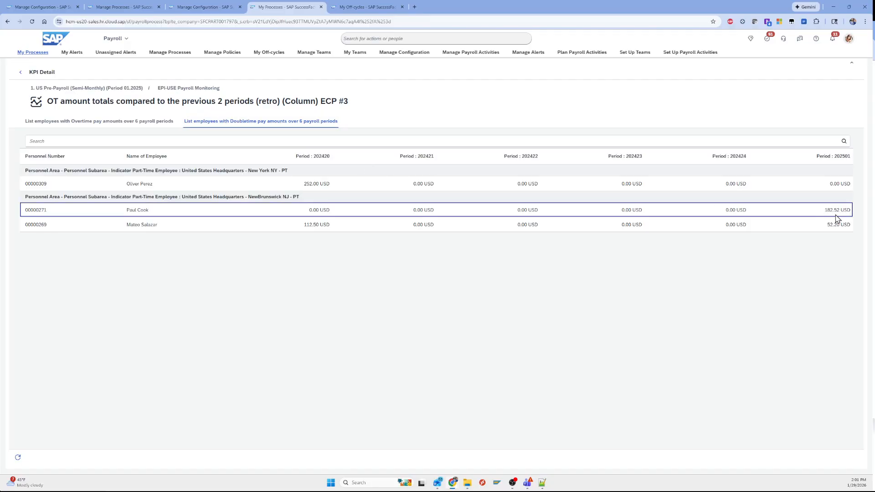
Step: Close the Doubletime list's designer preview page and return to the DT amount totals KPI configuration
{"action": "left_click", "coordinate": [197, 8]}
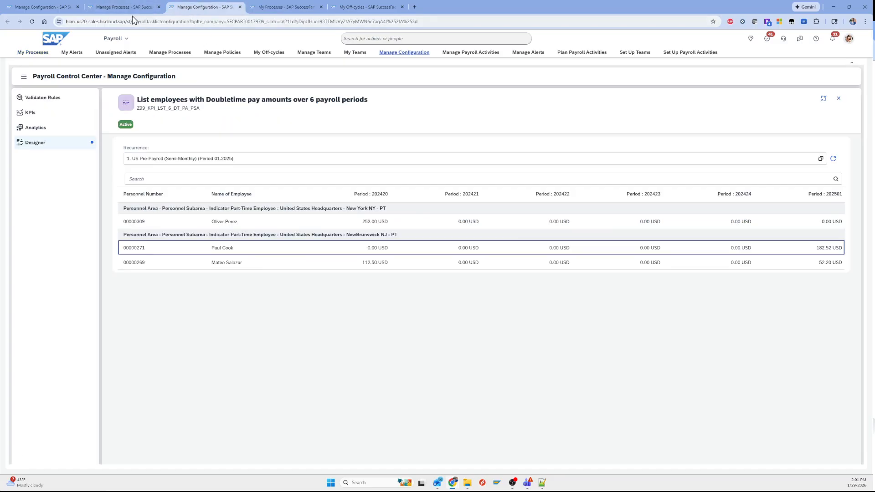
{"action": "left_click", "coordinate": [241, 7]}
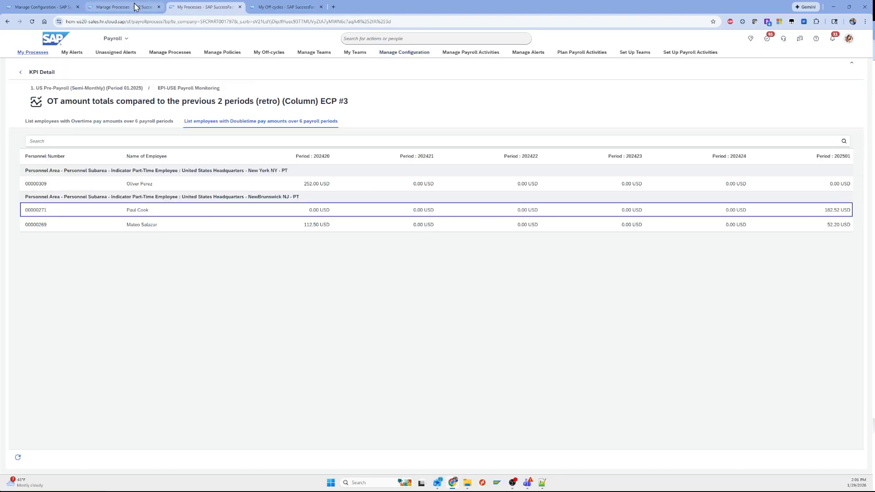
{"action": "left_click", "coordinate": [37, 5]}
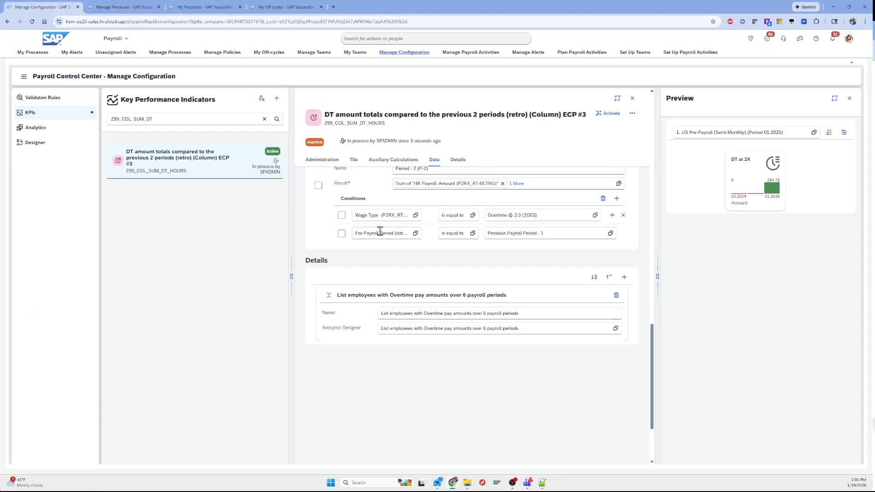
Step: Add "List employees with Doubletime pay amounts over 6 payroll periods" as a second detail of the KPI and activate the KPI
{"action": "left_click", "coordinate": [624, 277]}
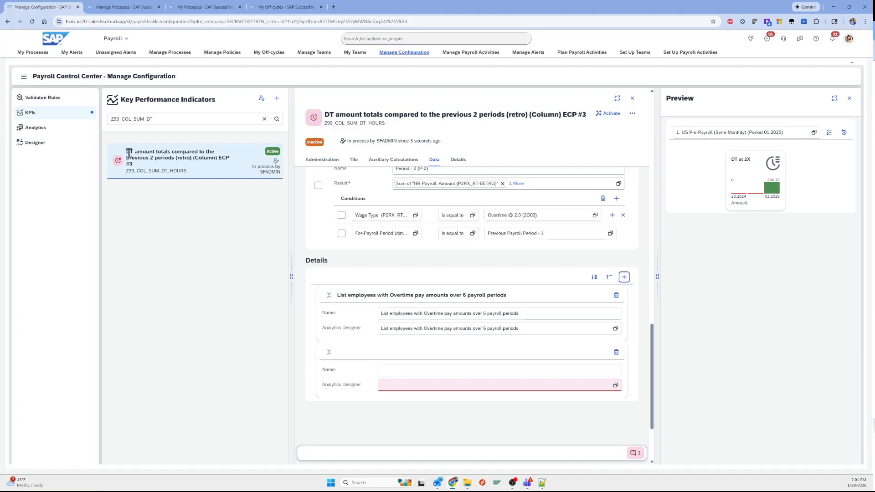
{"action": "left_click", "coordinate": [615, 386]}
{"action": "type", "text": "doub"}
{"action": "key", "text": "BackSpace"}
{"action": "type", "text": "le"}
{"action": "key", "text": "BackSpace"}
{"action": "key", "text": "BackSpace"}
{"action": "left_click", "coordinate": [441, 200]}
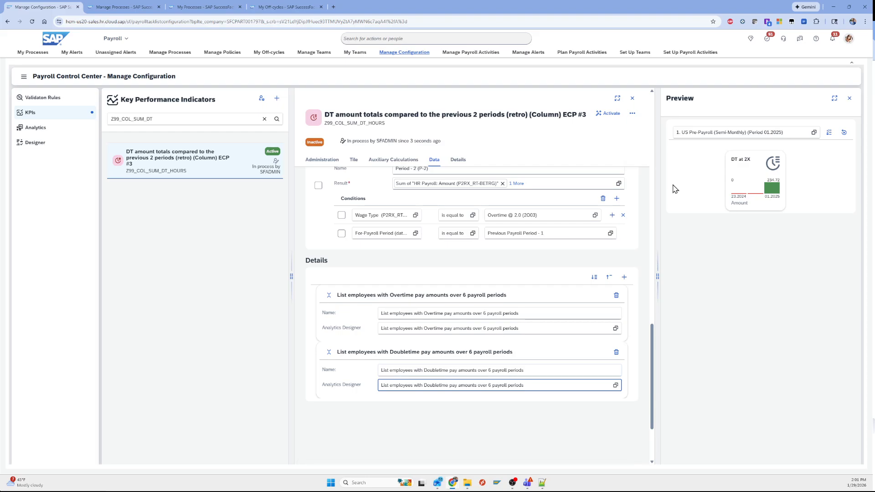
{"action": "left_click", "coordinate": [609, 113]}
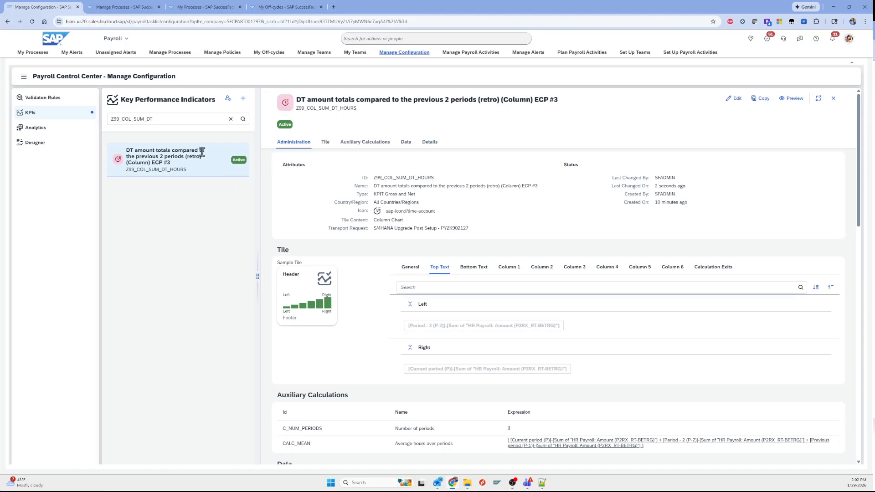
Step: Open the OT at 2.0X tile in My Processes and check both its Overtime and Doubletime employee lists
{"action": "left_click", "coordinate": [110, 5]}
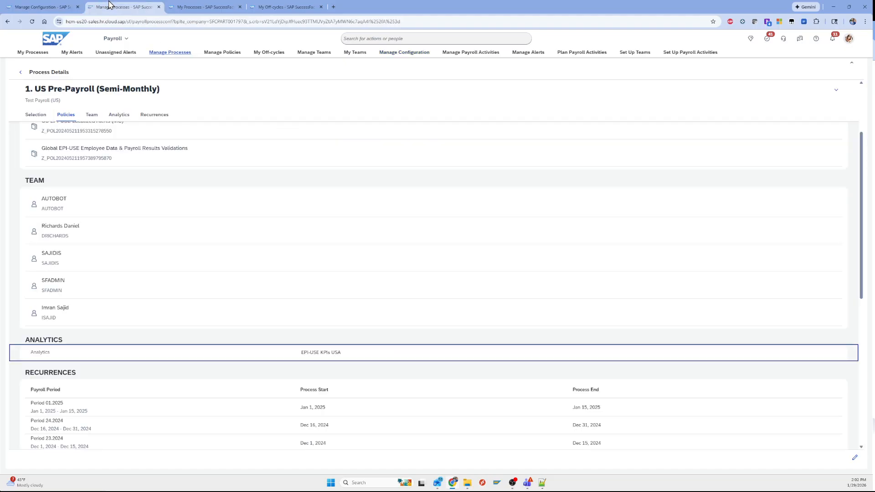
{"action": "left_click", "coordinate": [194, 6]}
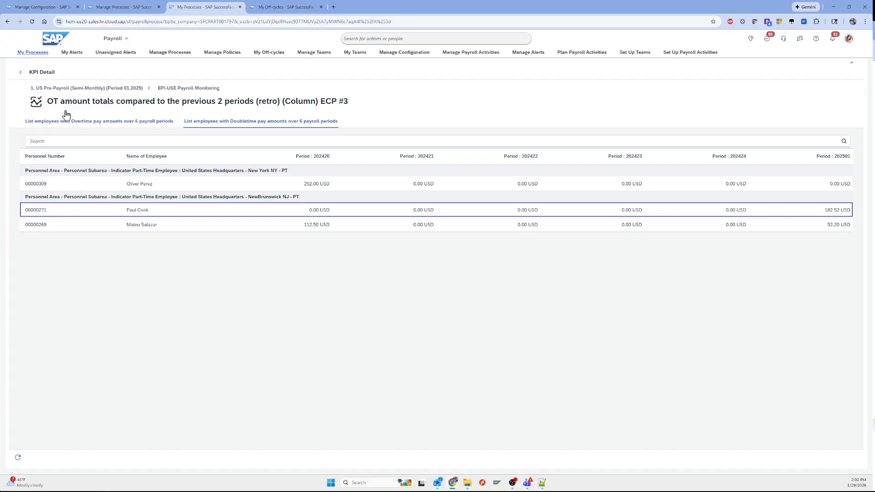
{"action": "left_click", "coordinate": [24, 74]}
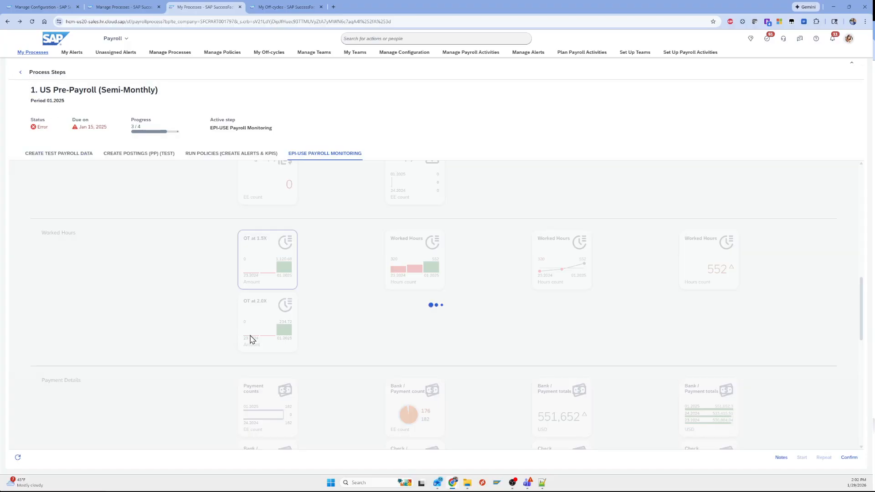
{"action": "left_click", "coordinate": [265, 320]}
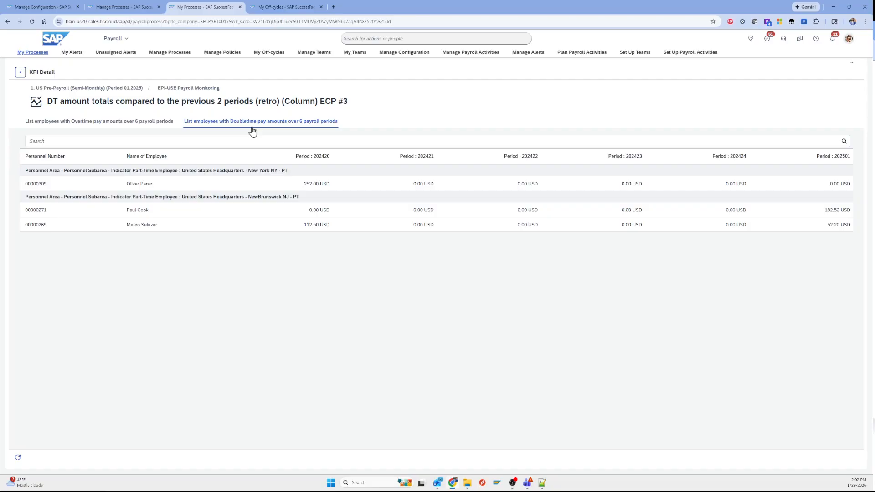
{"action": "left_click_drag", "start_coordinate": [54, 101], "coordinate": [215, 102]}
{"action": "left_click", "coordinate": [205, 105]}
{"action": "left_click", "coordinate": [154, 129]}
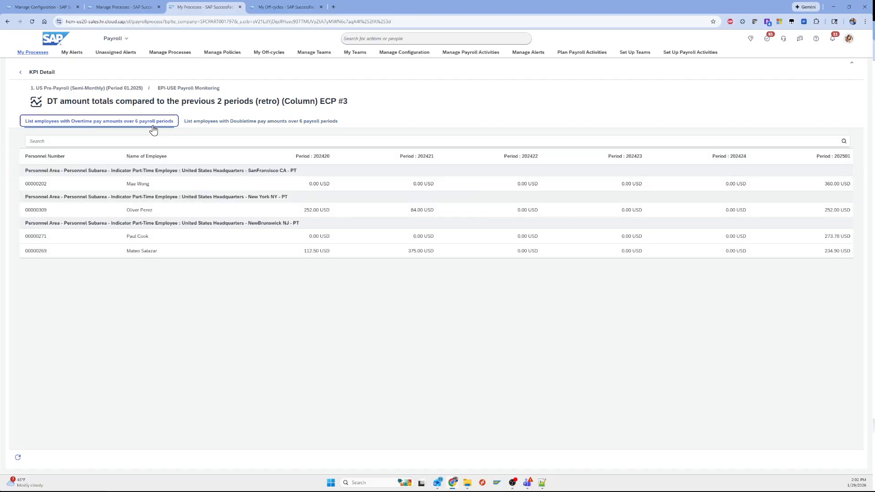
{"action": "left_click", "coordinate": [248, 129]}
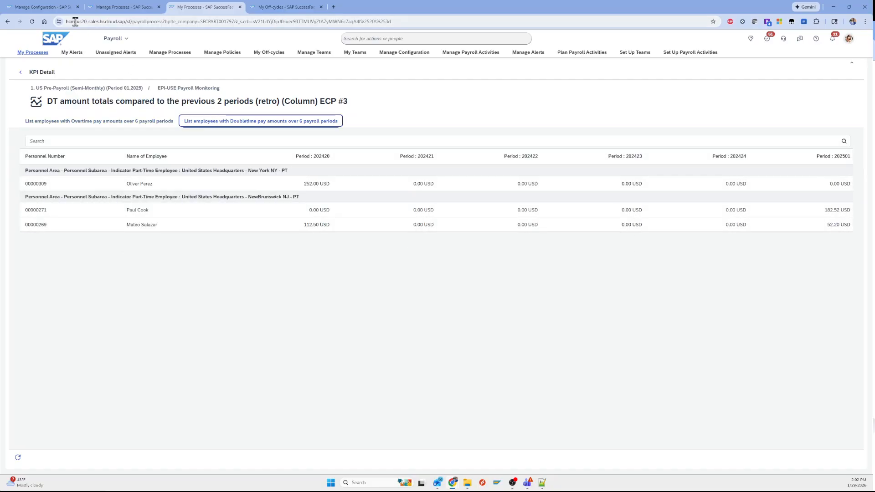
Step: Reopen the DT amount totals KPI for editing in Manage Configuration and close the Manage Processes page
{"action": "left_click", "coordinate": [52, 13]}
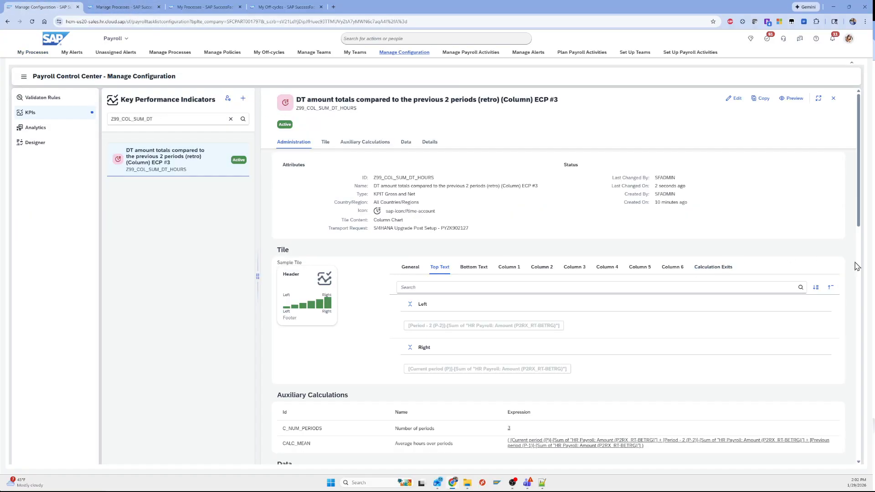
{"action": "left_click", "coordinate": [734, 98]}
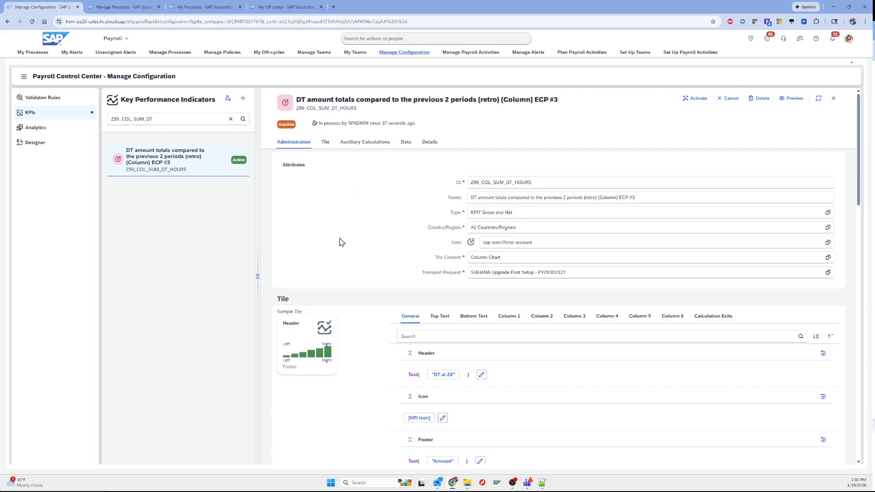
{"action": "left_click", "coordinate": [105, 8]}
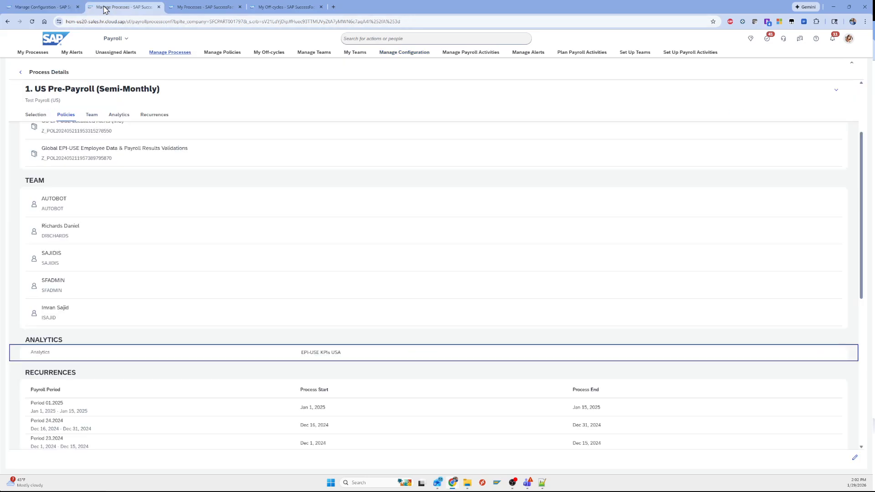
{"action": "left_click", "coordinate": [158, 7]}
Step: Reopen the OT at 2.0X tile's details from the process steps and view the Overtime employee list
{"action": "left_click", "coordinate": [21, 72]}
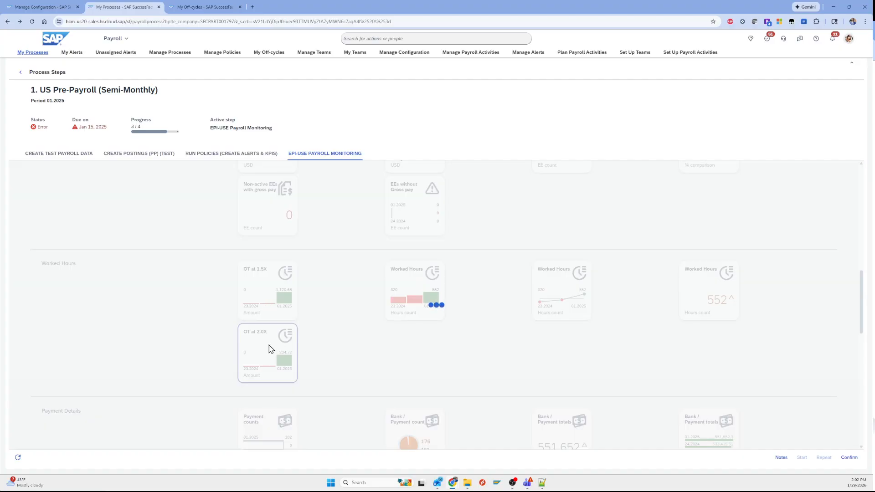
{"action": "left_click", "coordinate": [268, 349]}
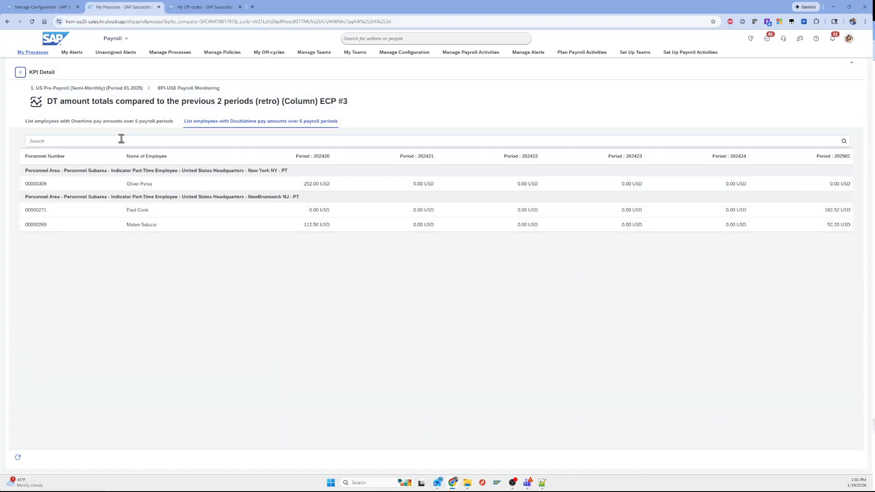
{"action": "left_click", "coordinate": [114, 122]}
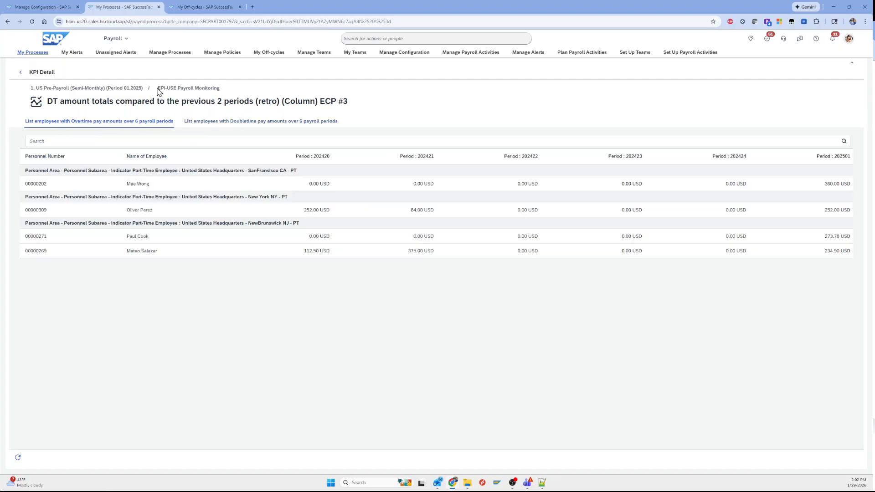
Step: Move the Doubletime employee list above the Overtime list in the DT amount totals KPI's details in Manage Configuration and activate the KPI
{"action": "left_click", "coordinate": [42, 7]}
{"action": "scroll", "coordinate": [401, 258], "scroll_direction": "down", "scroll_amount": 10}
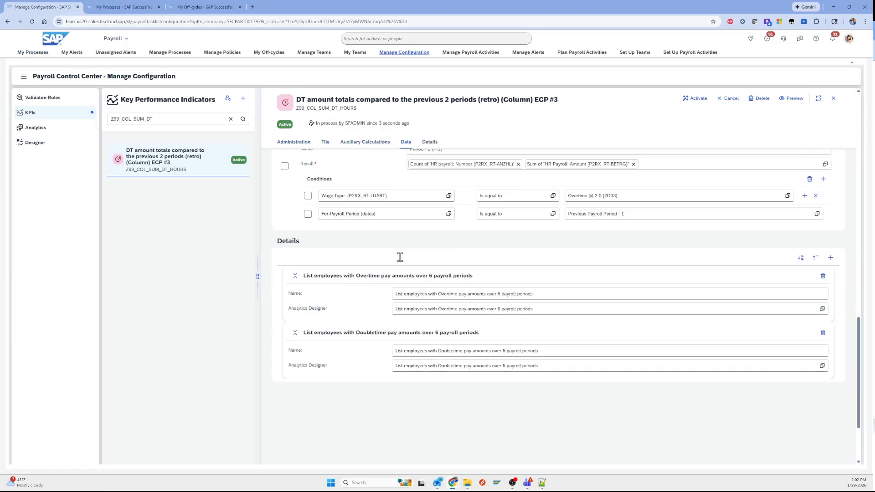
{"action": "scroll", "coordinate": [416, 265], "scroll_direction": "up", "scroll_amount": 2}
{"action": "left_click_drag", "start_coordinate": [295, 301], "coordinate": [285, 238]}
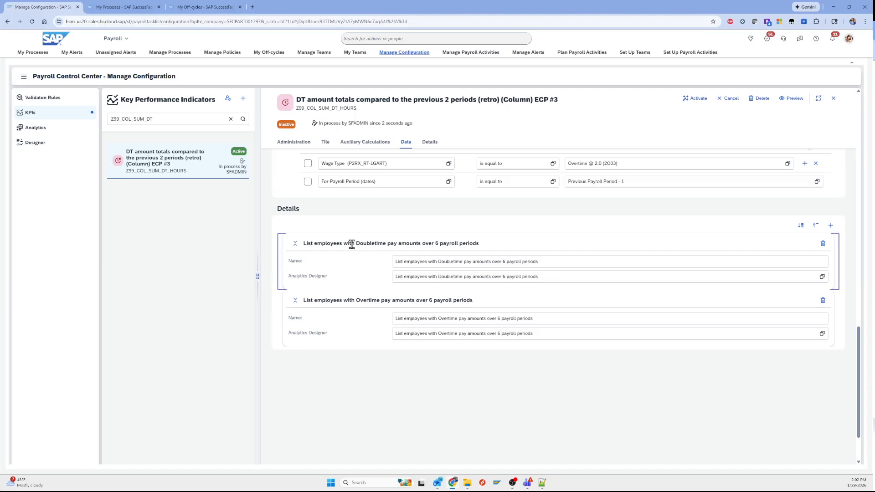
{"action": "left_click", "coordinate": [696, 99]}
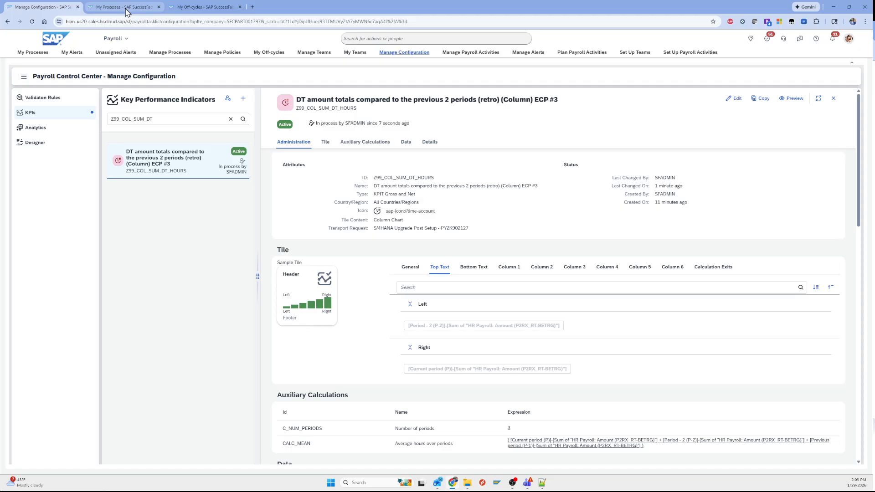
Step: Reopen the OT at 2.0X tile's details in My Processes to check the order of the lists, and view the Overtime employee list
{"action": "left_click", "coordinate": [127, 8]}
{"action": "left_click", "coordinate": [20, 73]}
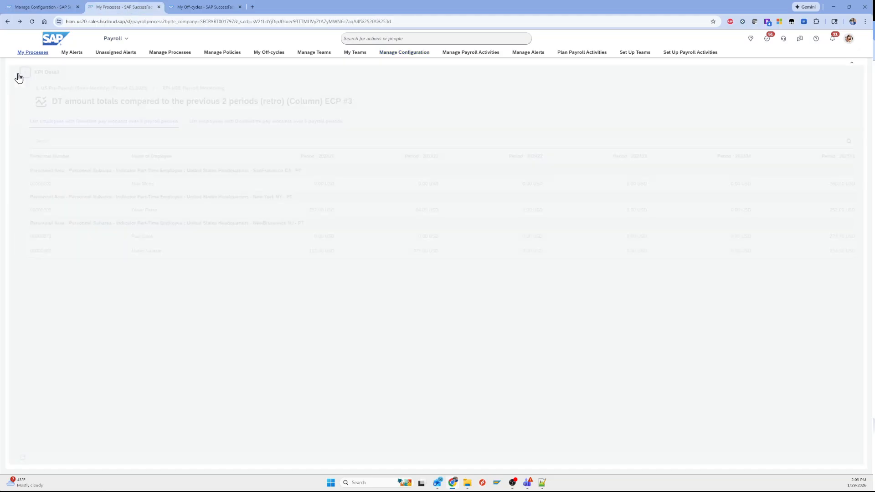
{"action": "left_click", "coordinate": [256, 303]}
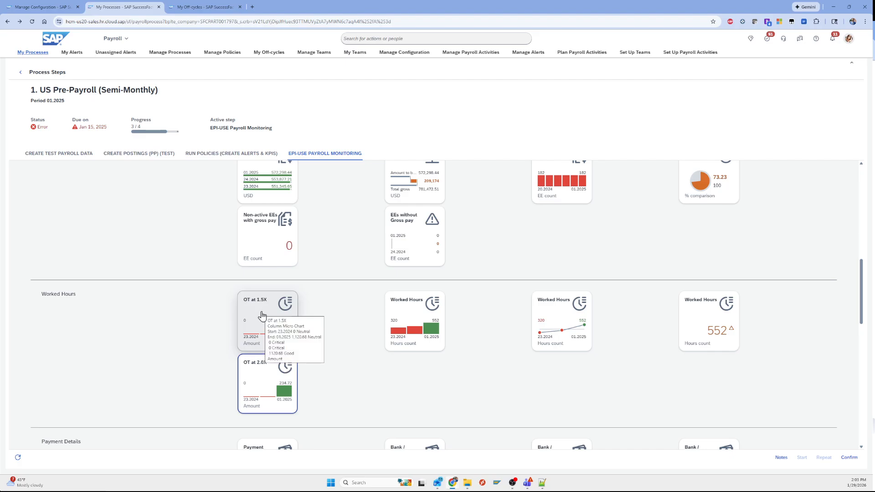
{"action": "left_click", "coordinate": [260, 375]}
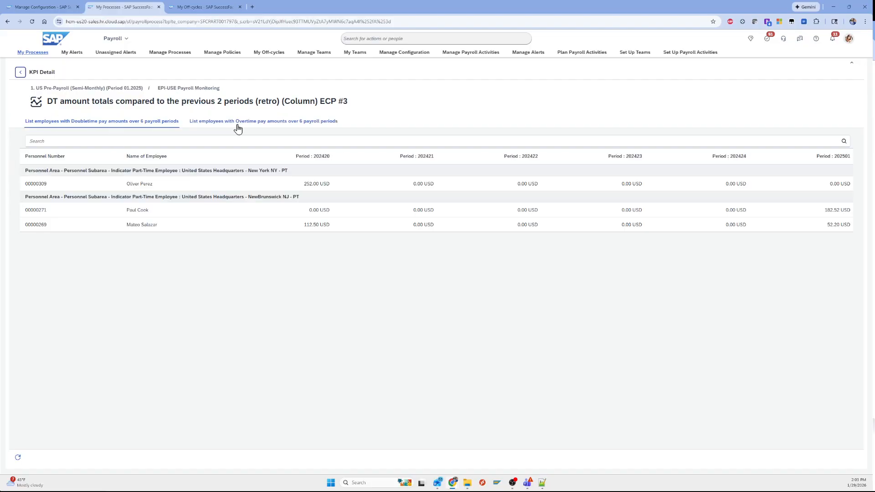
{"action": "left_click", "coordinate": [266, 130]}
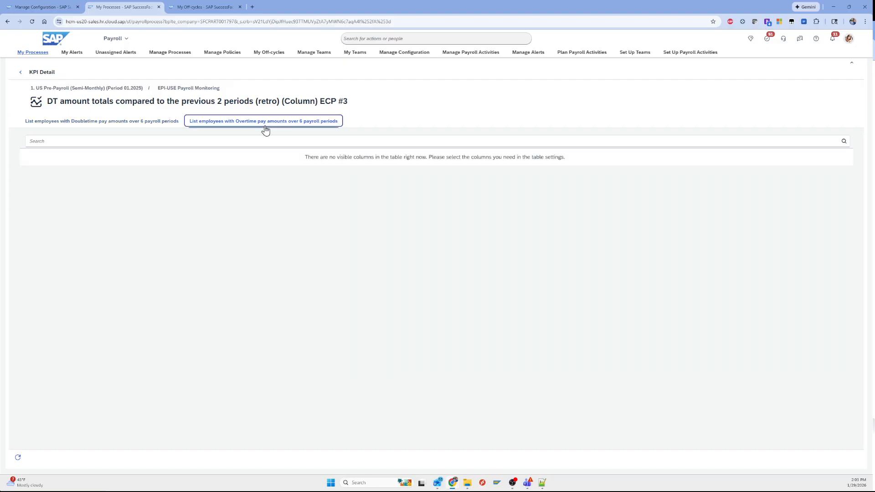